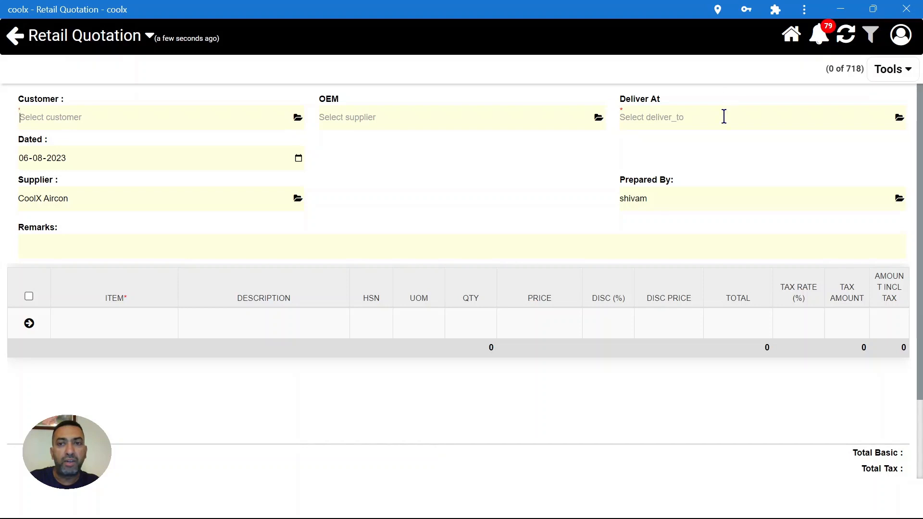
- Start a blank Retail Quotation dated 06-08-2023 with CoolX Aircon as the supplier
{"action": "left_click", "coordinate": [128, 330]}
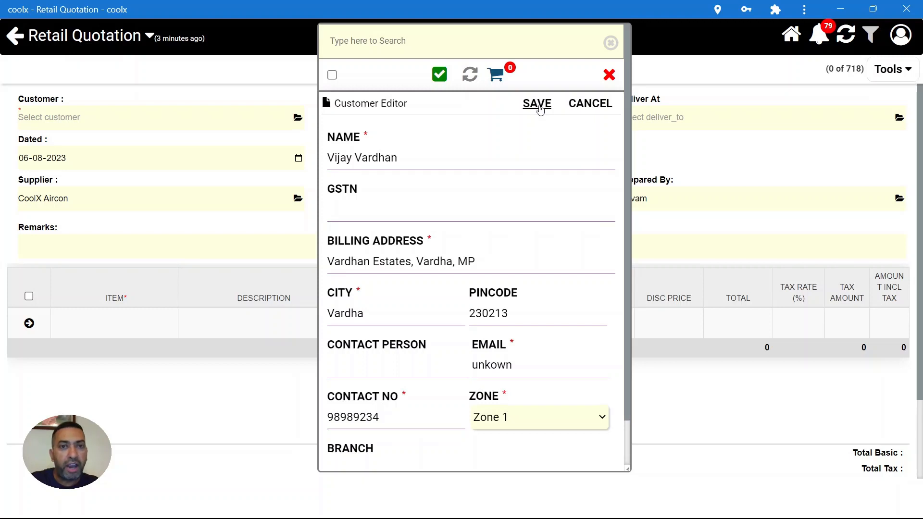
- Save the new customer's details and set Daikin as the quotation's OEM
{"action": "left_click", "coordinate": [412, 163]}
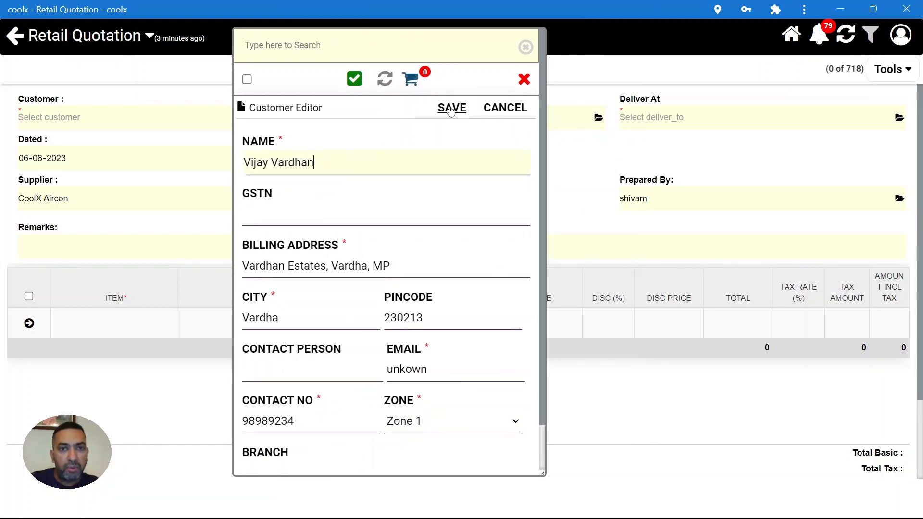
{"action": "left_click", "coordinate": [451, 108]}
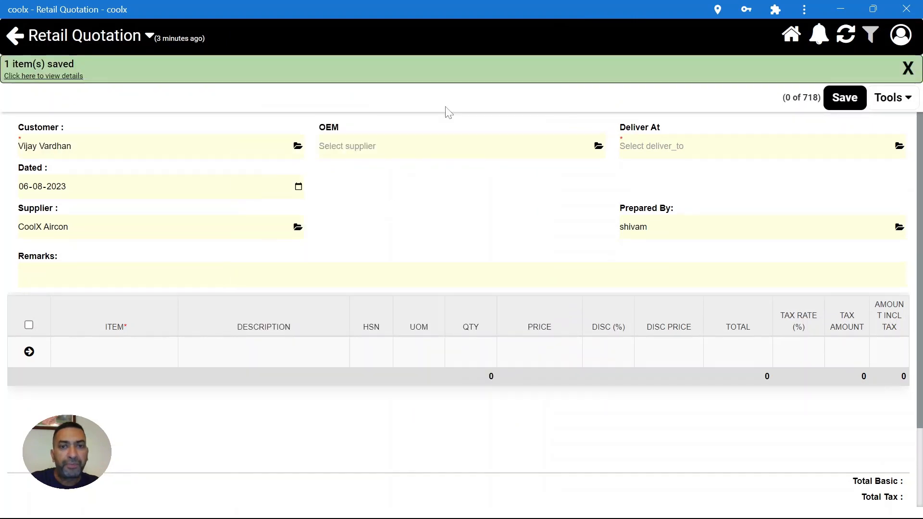
{"action": "left_click", "coordinate": [599, 144]}
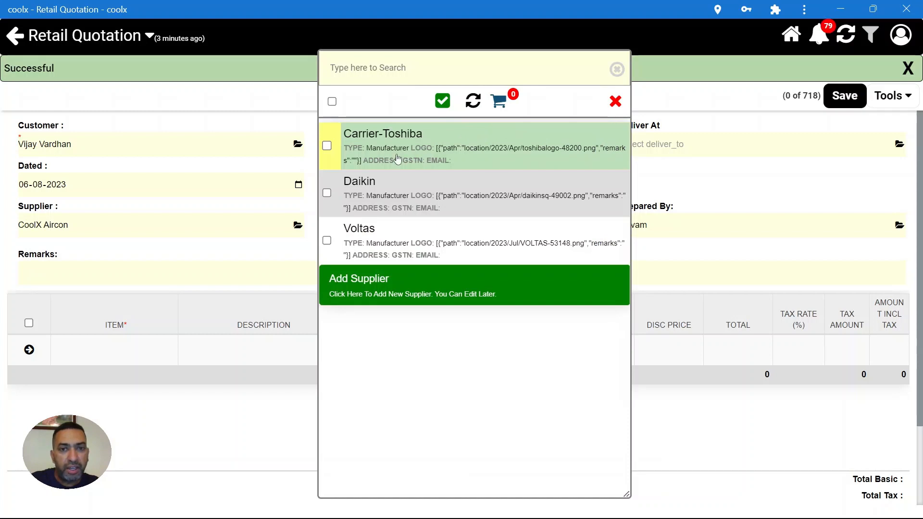
{"action": "left_click", "coordinate": [409, 200]}
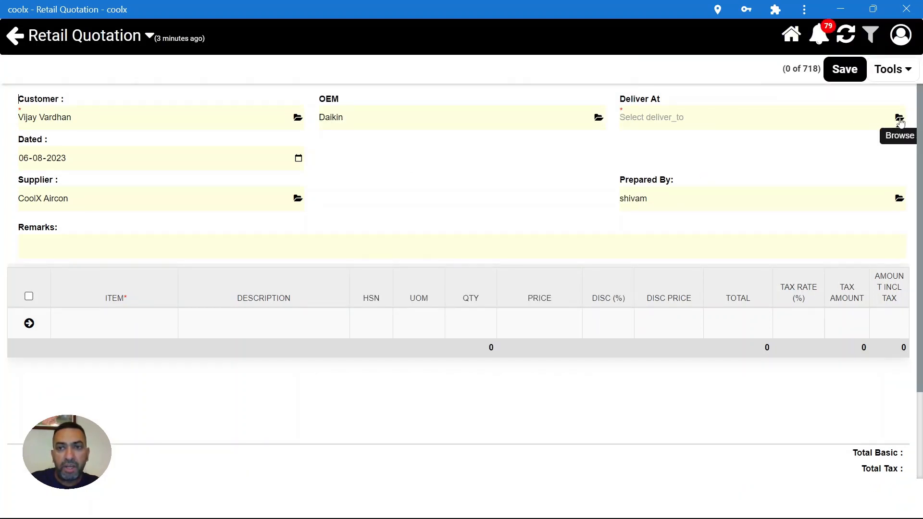
- Set delivery to the customer's own site and add the remark 'Split AC for Office'
{"action": "left_click", "coordinate": [899, 119]}
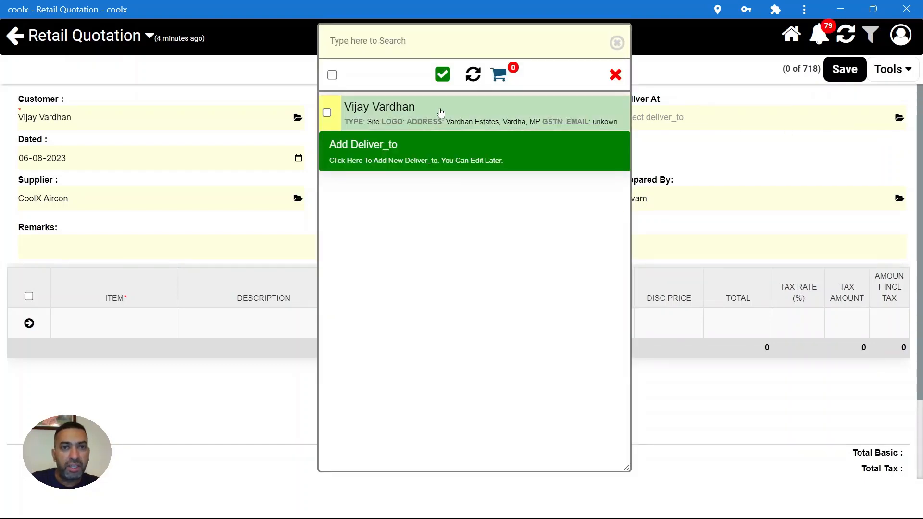
{"action": "left_click", "coordinate": [440, 113]}
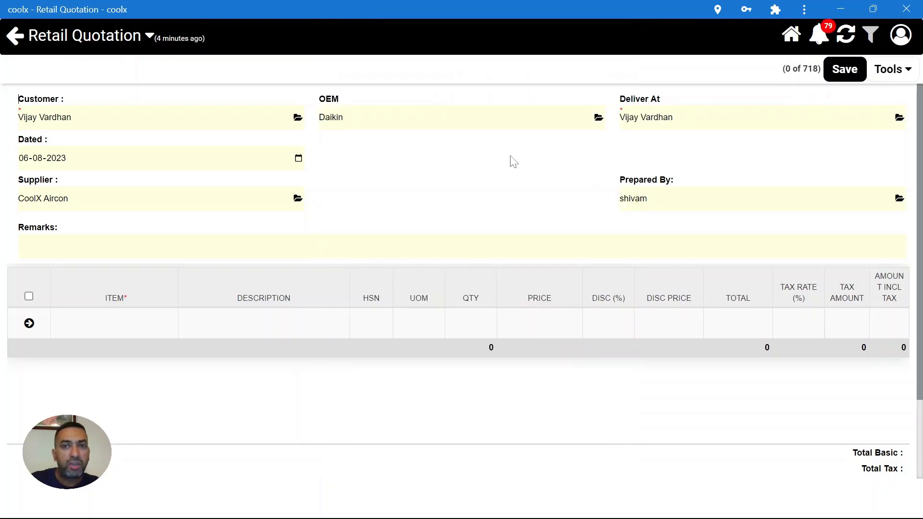
{"action": "left_click", "coordinate": [193, 247]}
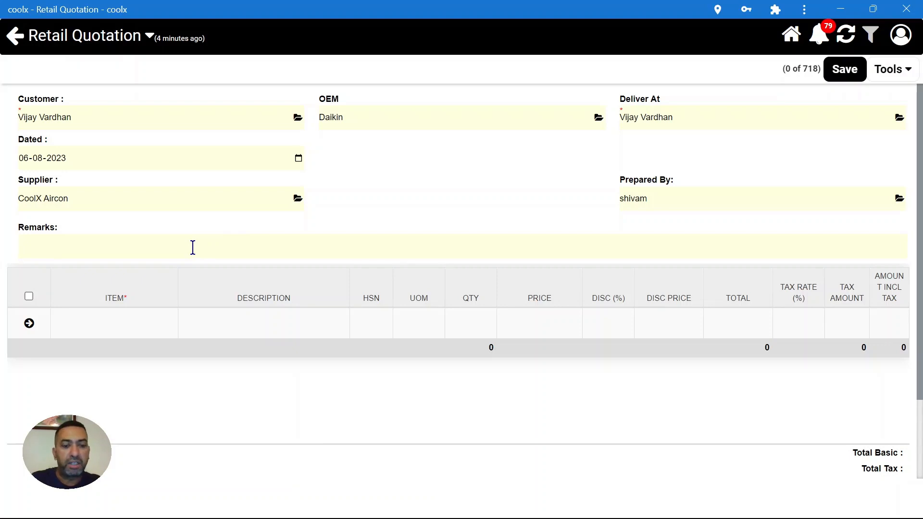
{"action": "type", "text": "Split A"}
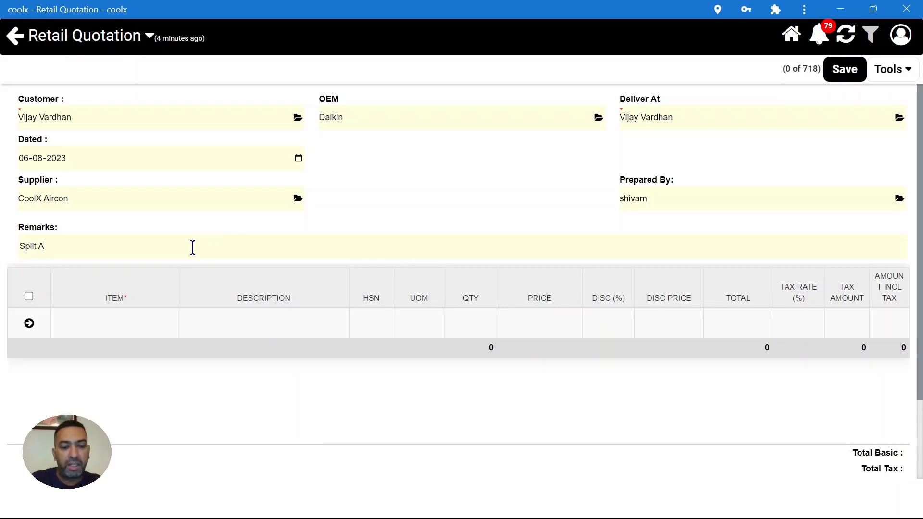
{"action": "type", "text": "C for Office"}
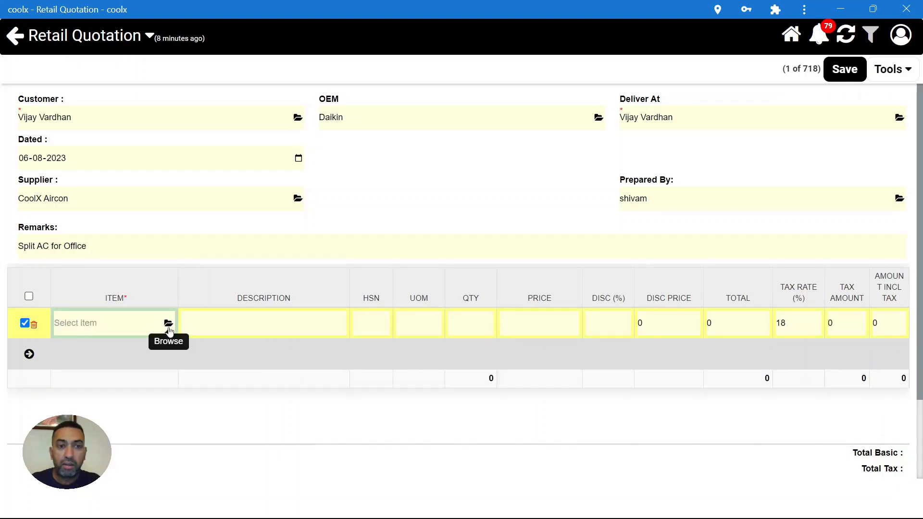
{"action": "left_click", "coordinate": [168, 325]}
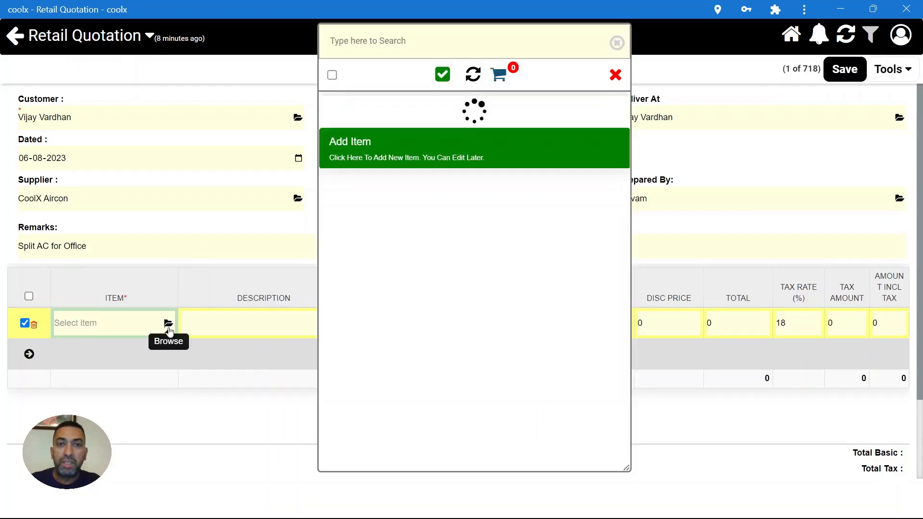
- Search the catalogue for '3 st' and add Daikin cassette units FCFQ100AV16 and FCFQ125AV16
{"action": "left_click", "coordinate": [402, 43]}
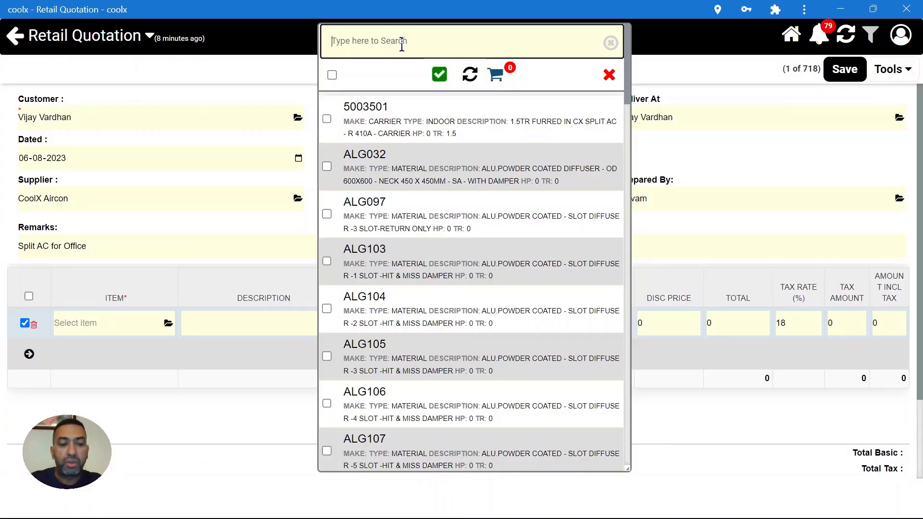
{"action": "type", "text": "3 st"}
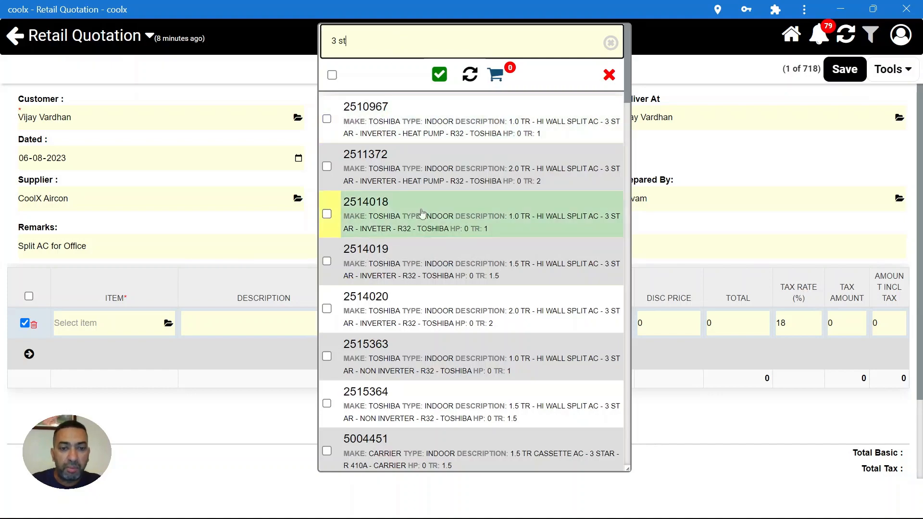
{"action": "scroll", "coordinate": [464, 317], "scroll_direction": "down", "scroll_amount": 7}
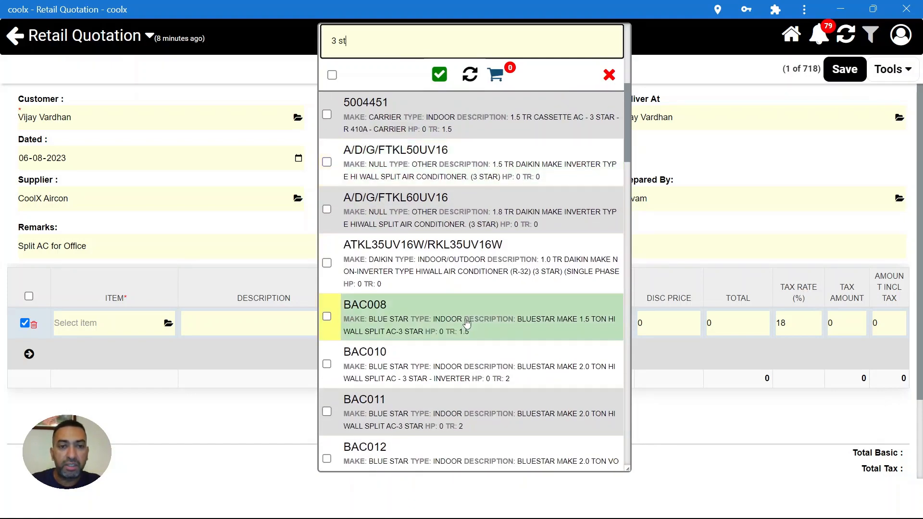
{"action": "scroll", "coordinate": [466, 323], "scroll_direction": "down", "scroll_amount": 20}
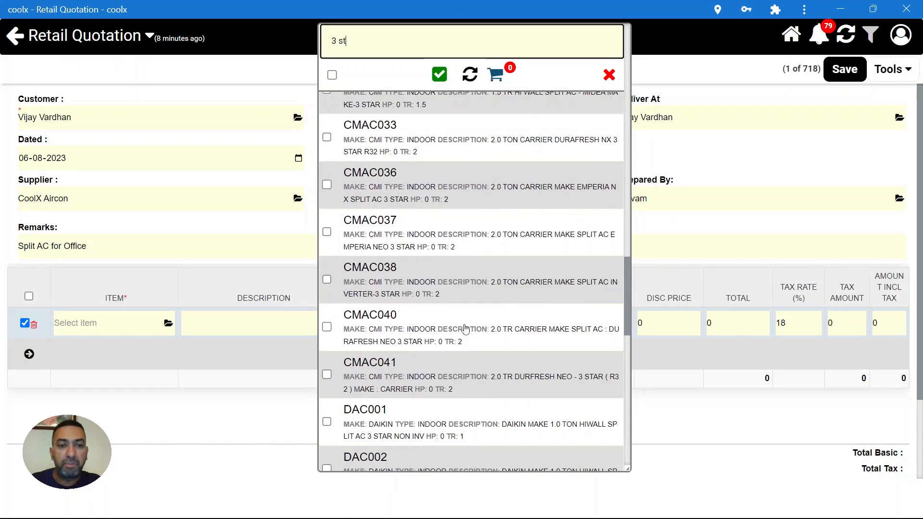
{"action": "scroll", "coordinate": [464, 326], "scroll_direction": "down", "scroll_amount": 10}
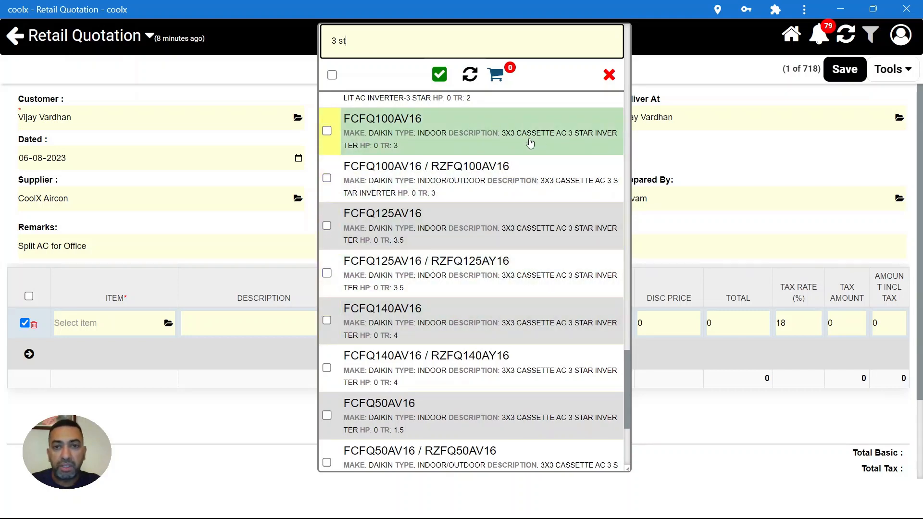
{"action": "left_click", "coordinate": [328, 131]}
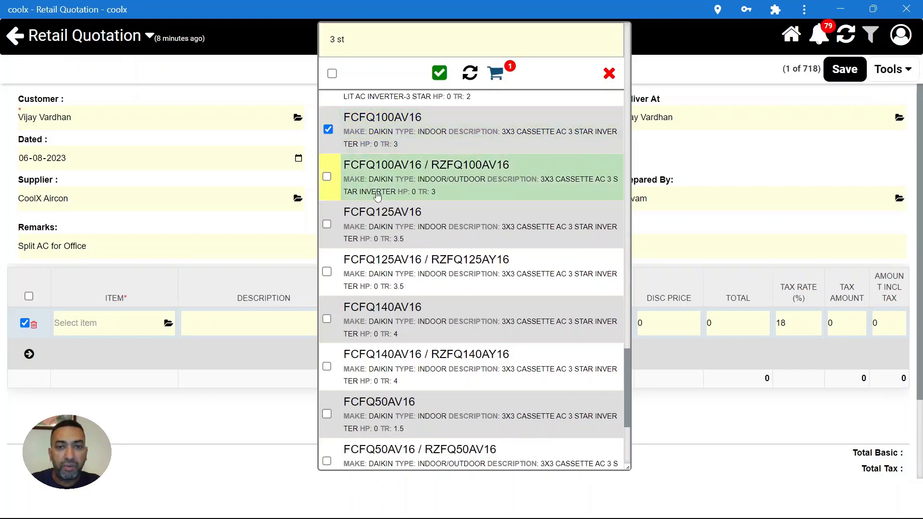
{"action": "left_click", "coordinate": [327, 225]}
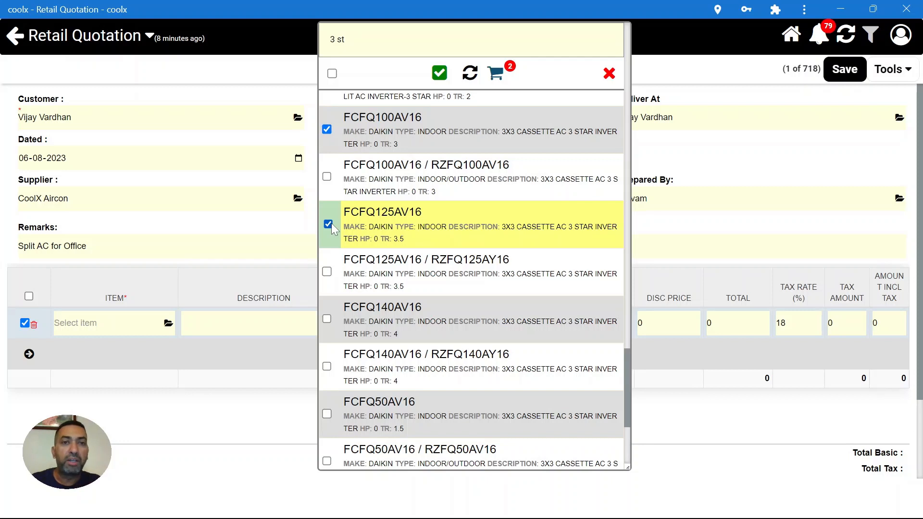
{"action": "left_click", "coordinate": [439, 73]}
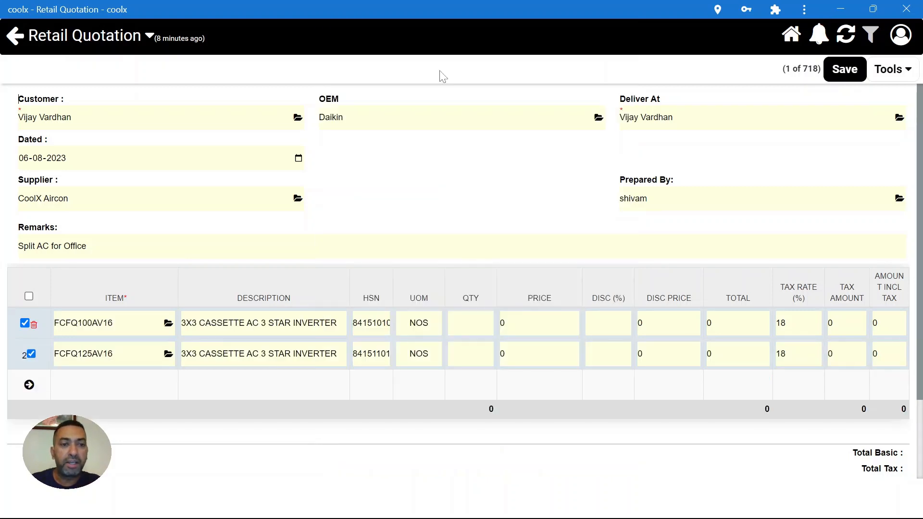
- Enter quantities 4 and 5 with prices 35000 and 45000 for the two item rows
{"action": "left_click", "coordinate": [116, 329]}
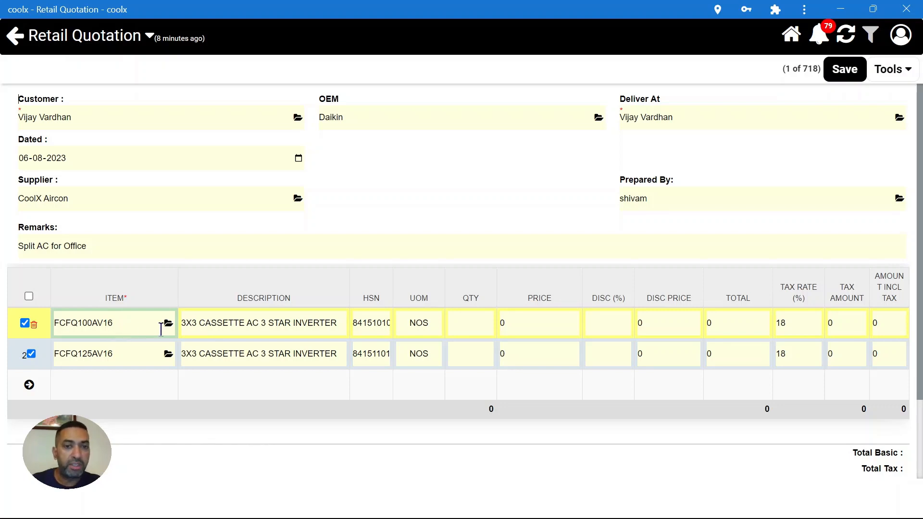
{"action": "left_click", "coordinate": [468, 318]}
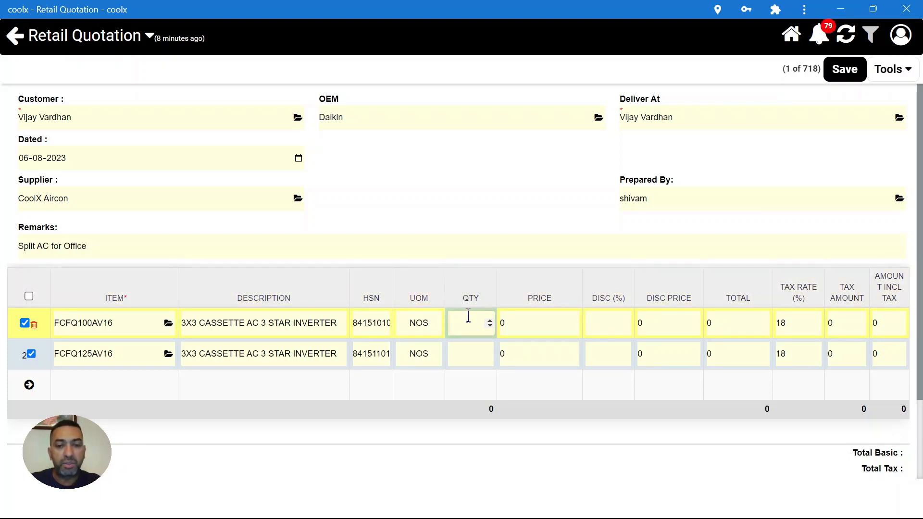
{"action": "type", "text": "4"}
{"action": "type", "text": "5"}
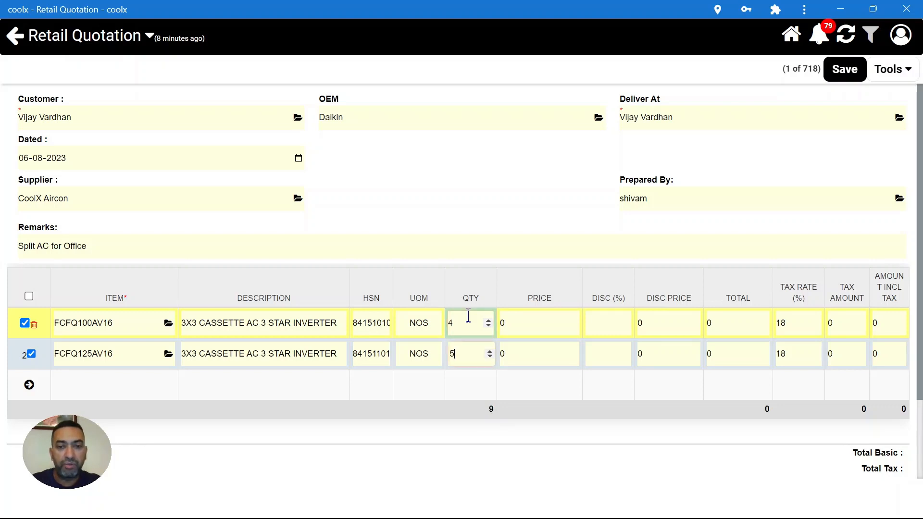
{"action": "left_click", "coordinate": [528, 320]}
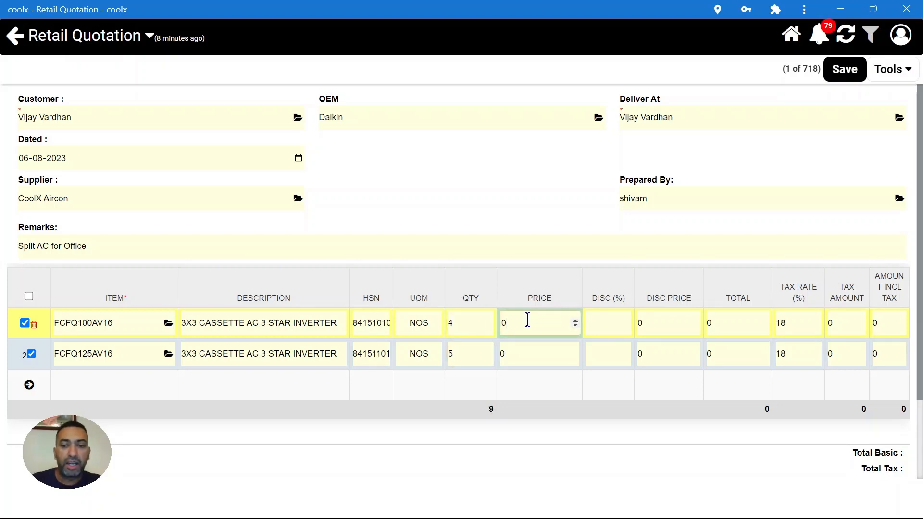
{"action": "key", "text": "BackSpace"}
{"action": "type", "text": "35000"}
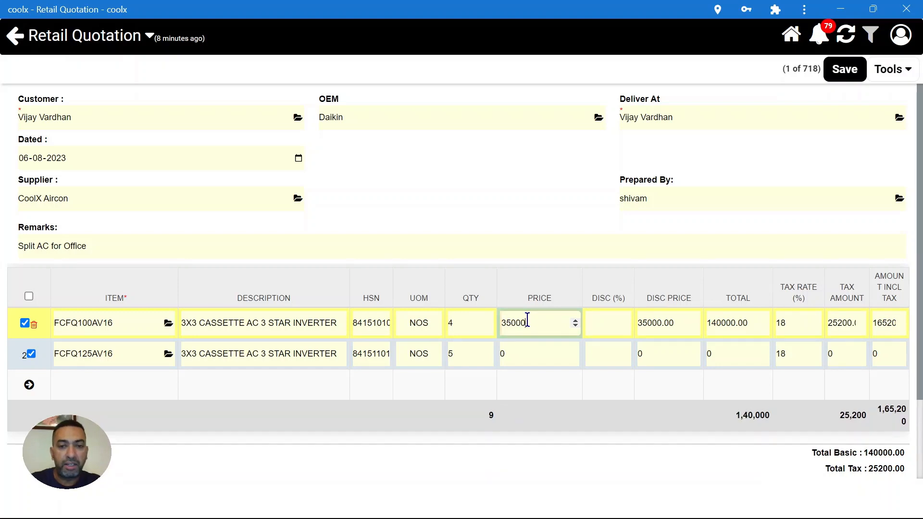
{"action": "key", "text": "Tab"}
{"action": "type", "text": "45000"}
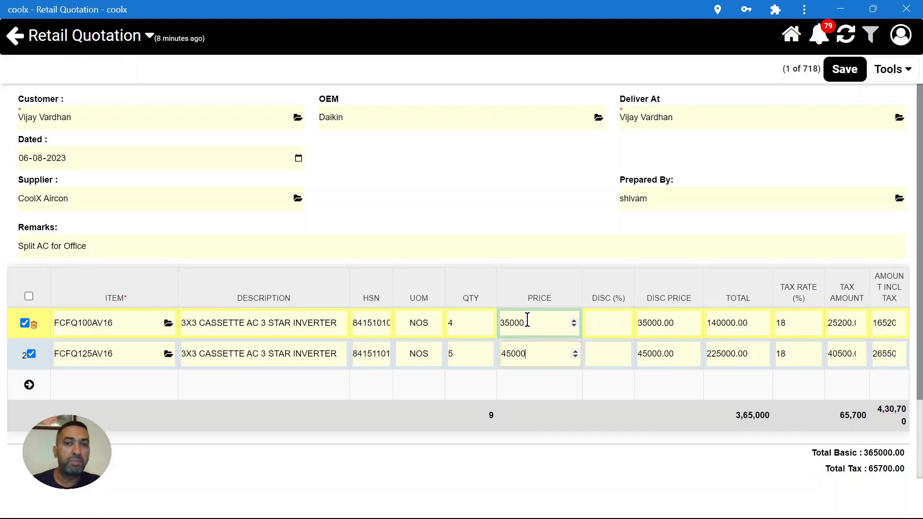
- Apply discounts of 10% and 12% to the two rows and save the quotation
{"action": "left_click", "coordinate": [590, 320]}
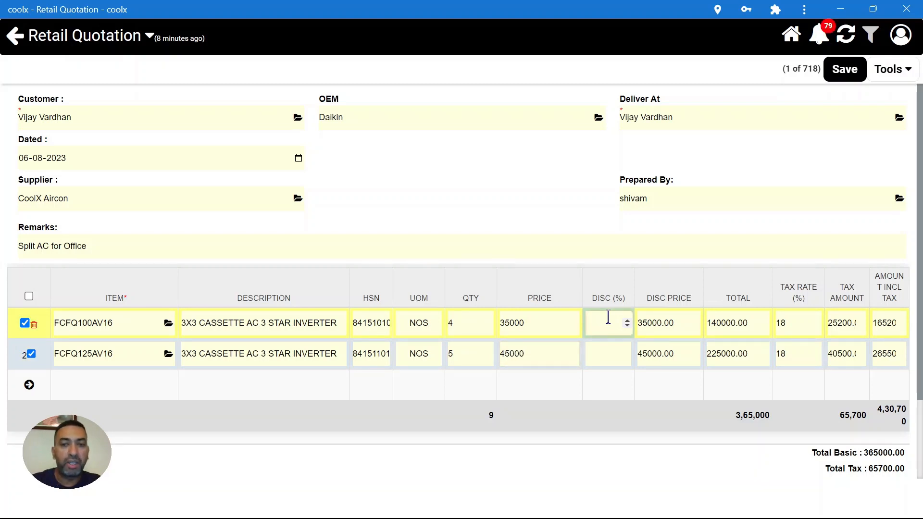
{"action": "type", "text": "10"}
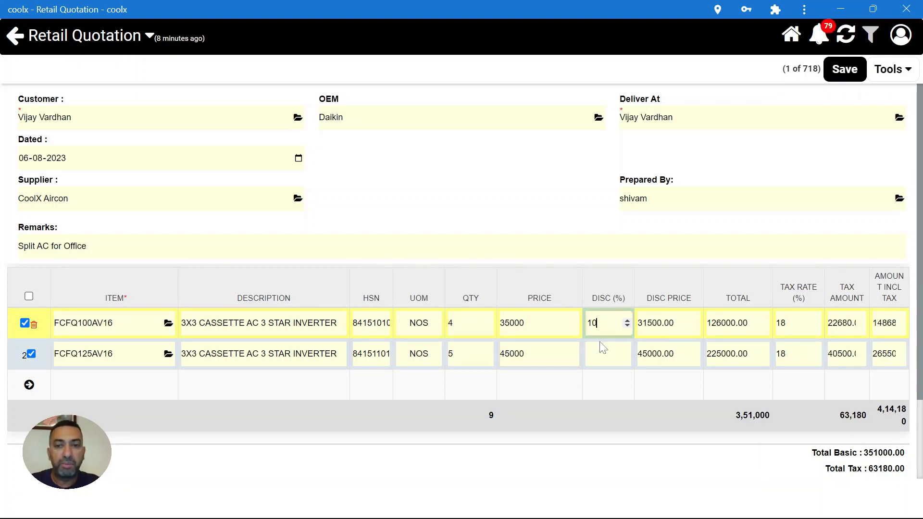
{"action": "left_click", "coordinate": [599, 346]}
{"action": "type", "text": "12"}
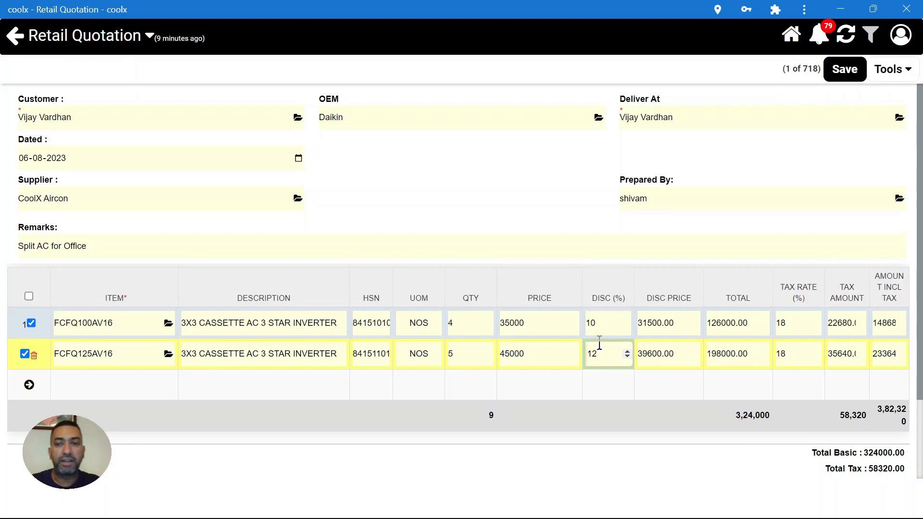
{"action": "left_click", "coordinate": [873, 65]}
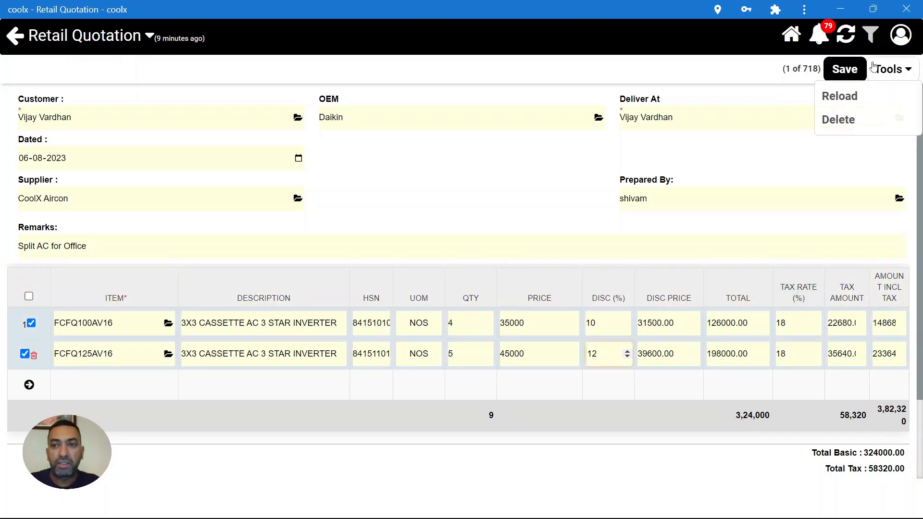
{"action": "left_click", "coordinate": [845, 69]}
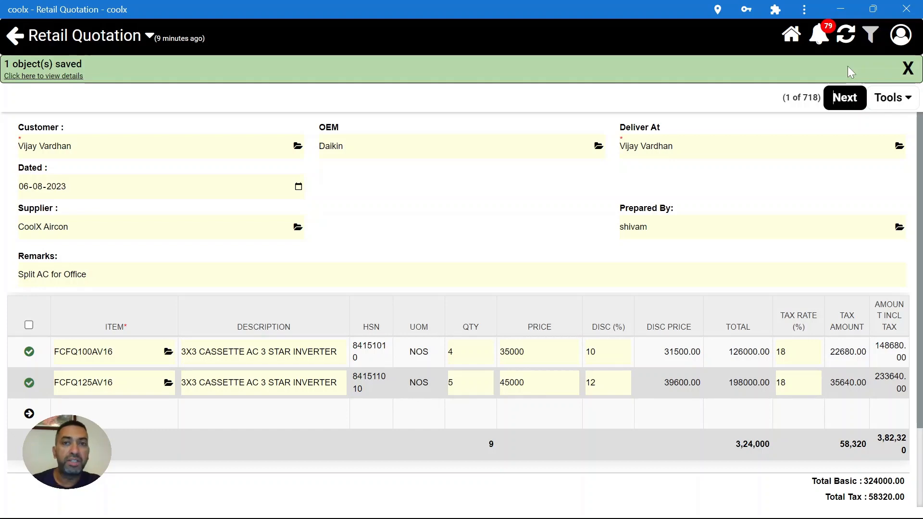
- Generate the top draft quotation's document from the list and preview it
{"action": "left_click", "coordinate": [854, 98]}
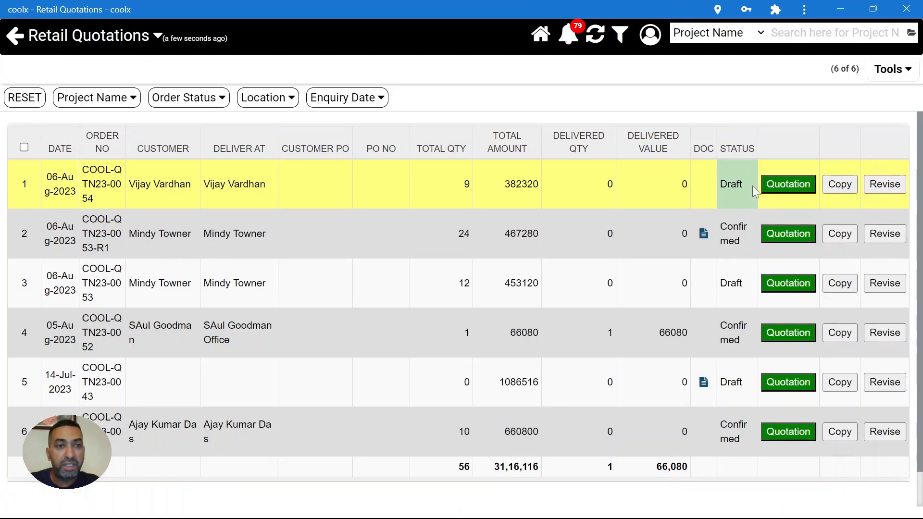
{"action": "left_click", "coordinate": [782, 188]}
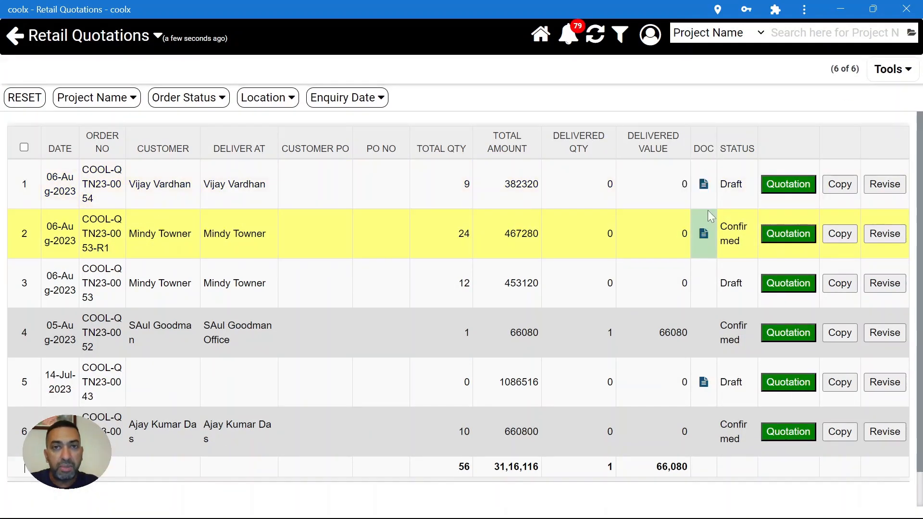
{"action": "left_click", "coordinate": [704, 190]}
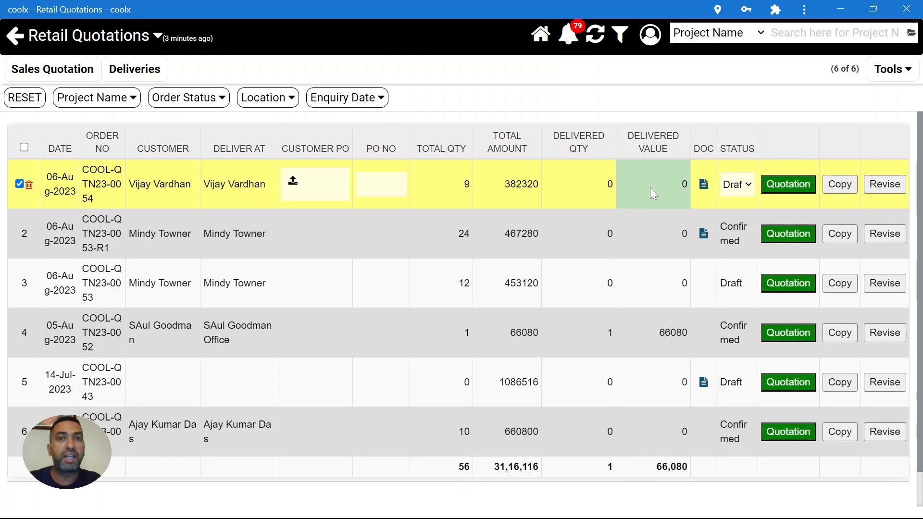
- Raise the second item's discount from 12% to 15%, save, and regenerate the quotation document
{"action": "left_click", "coordinate": [581, 185]}
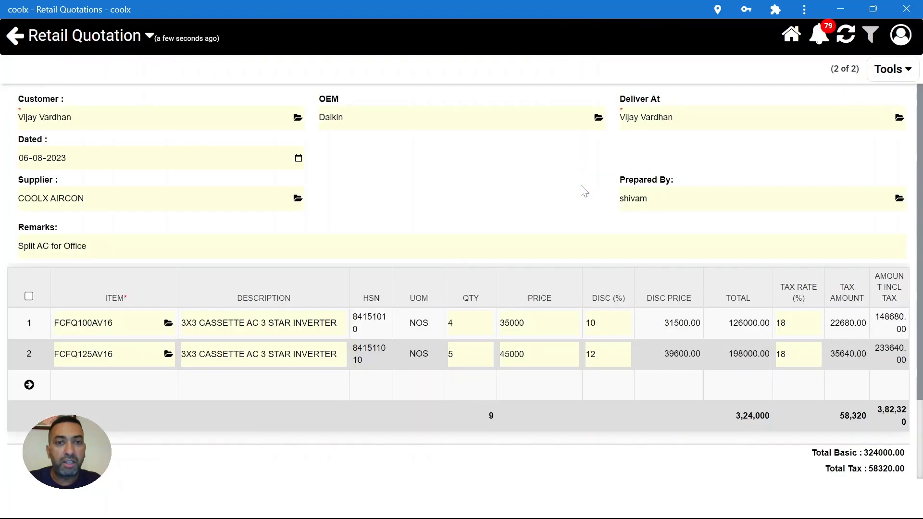
{"action": "left_click", "coordinate": [514, 324]}
{"action": "left_click", "coordinate": [490, 354]}
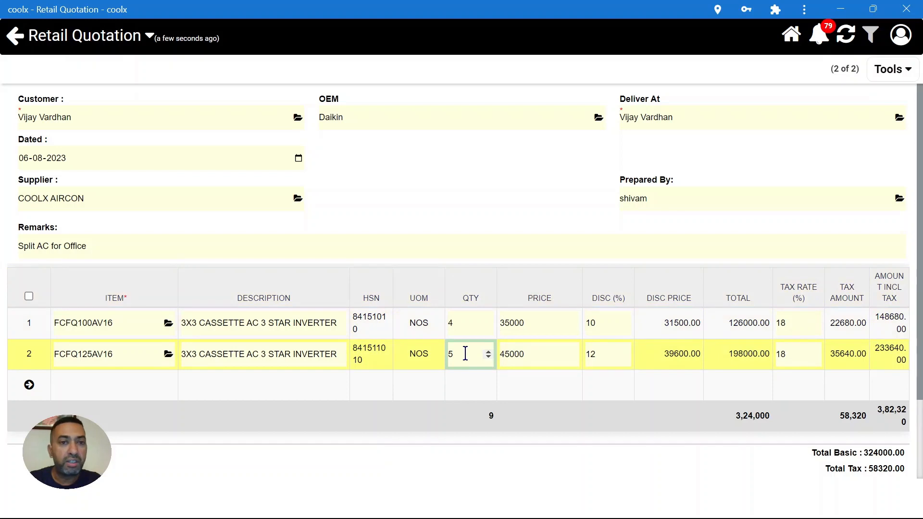
{"action": "left_click", "coordinate": [601, 354]}
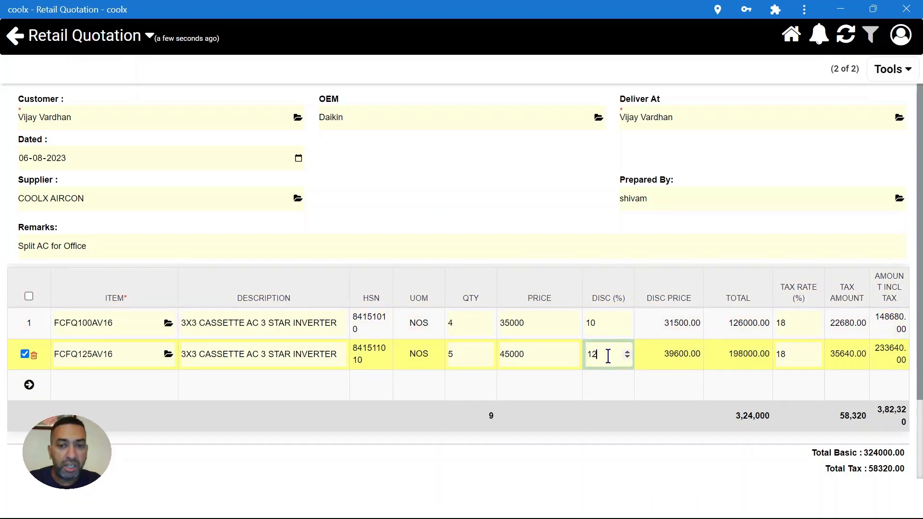
{"action": "key", "text": "BackSpace"}
{"action": "type", "text": "5"}
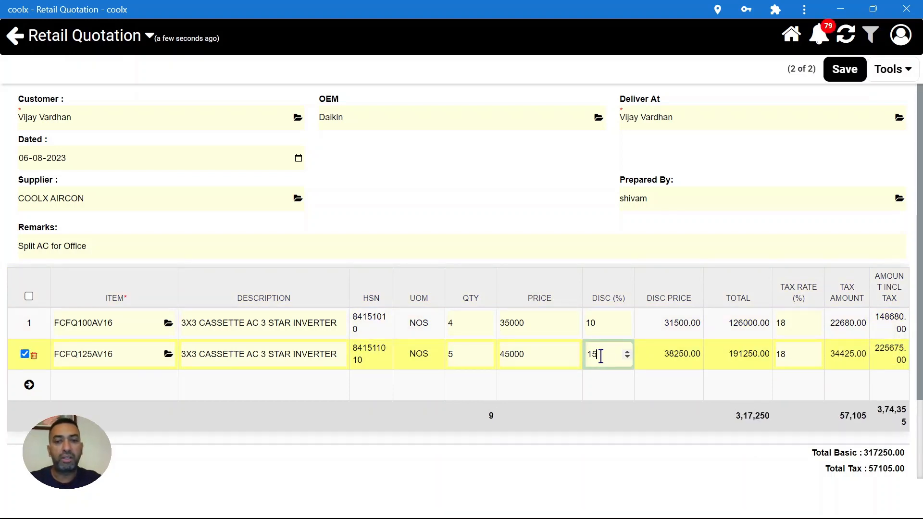
{"action": "left_click", "coordinate": [848, 76]}
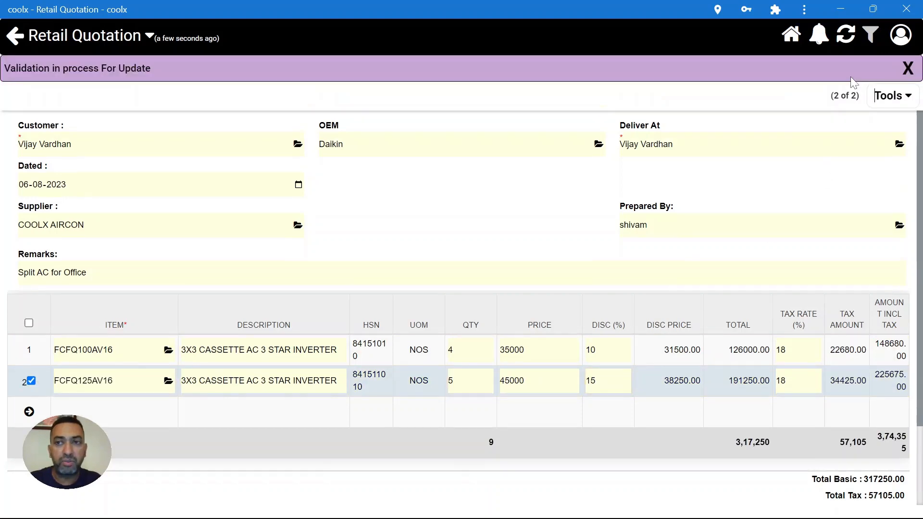
{"action": "left_click", "coordinate": [849, 95]}
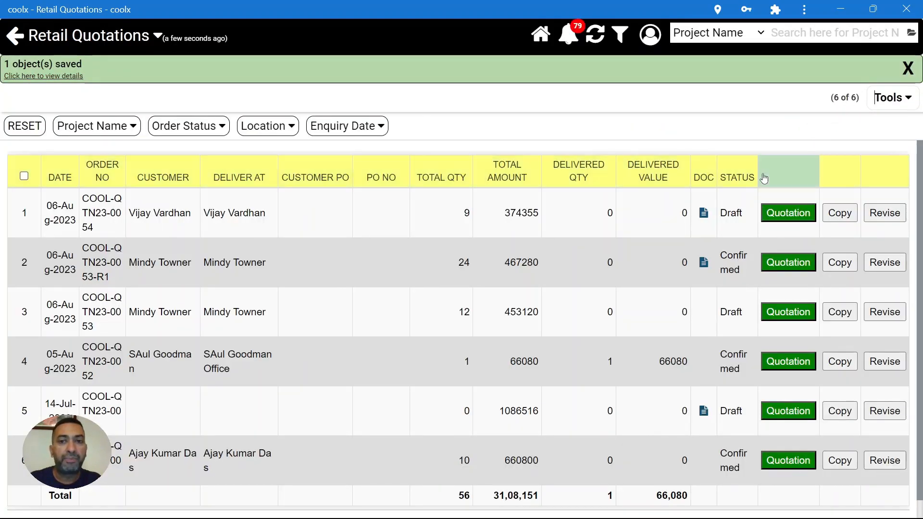
{"action": "left_click", "coordinate": [782, 211]}
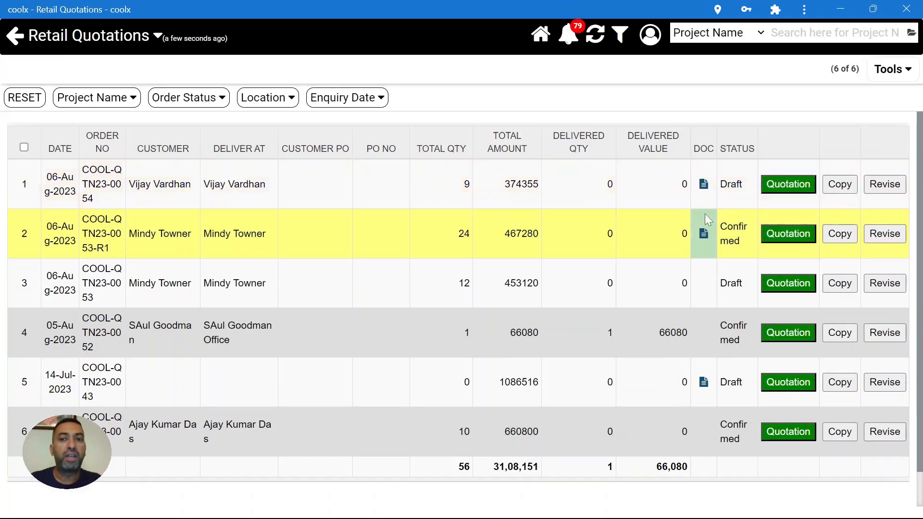
{"action": "left_click", "coordinate": [704, 182]}
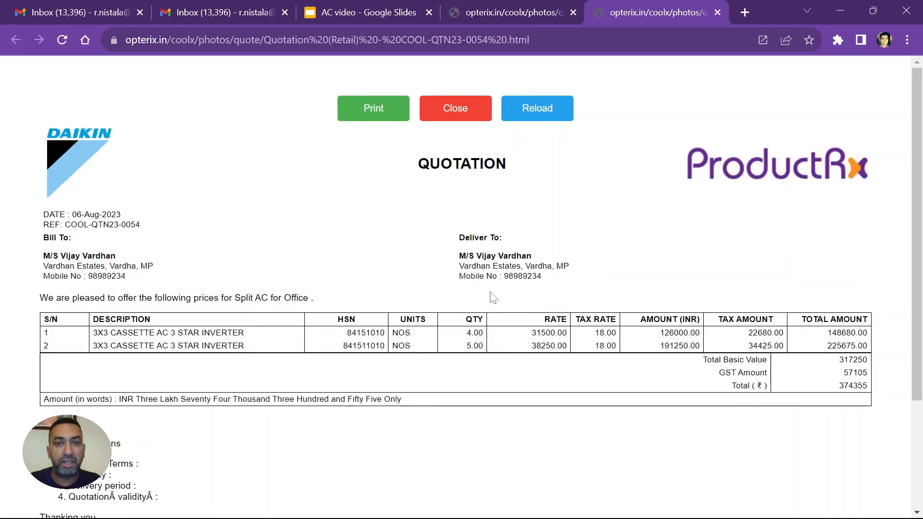
{"action": "key", "text": "alt+Tab"}
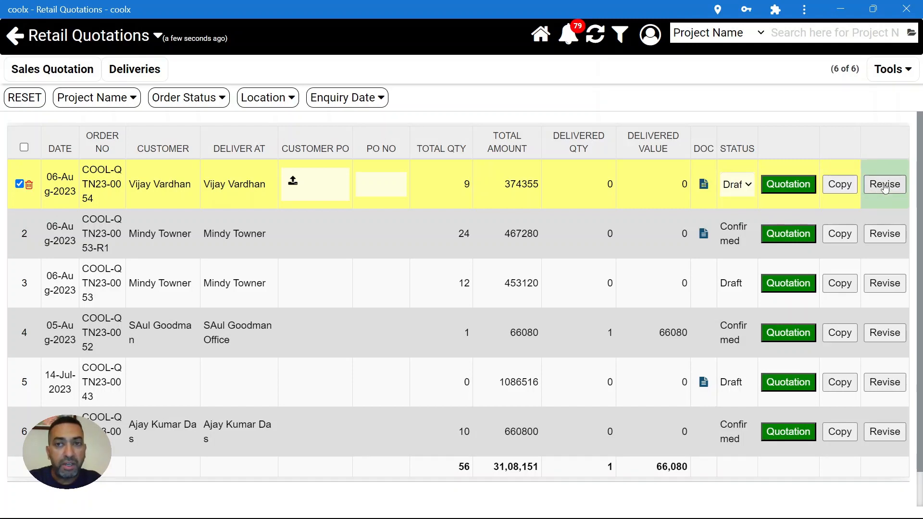
- Create a revision of the top quotation with Carrier-Toshiba replacing Daikin as the OEM
{"action": "left_click", "coordinate": [884, 185]}
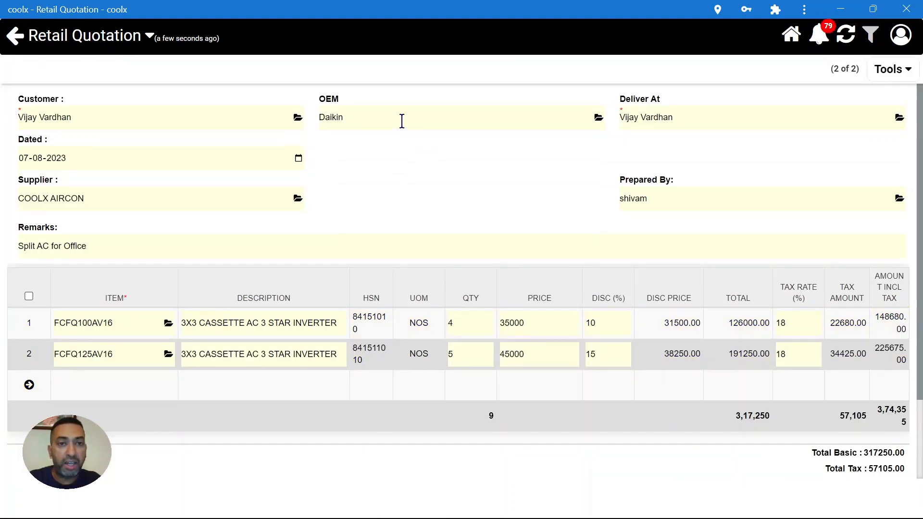
{"action": "left_click_drag", "start_coordinate": [403, 121], "coordinate": [310, 118]}
{"action": "key", "text": "BackSpace"}
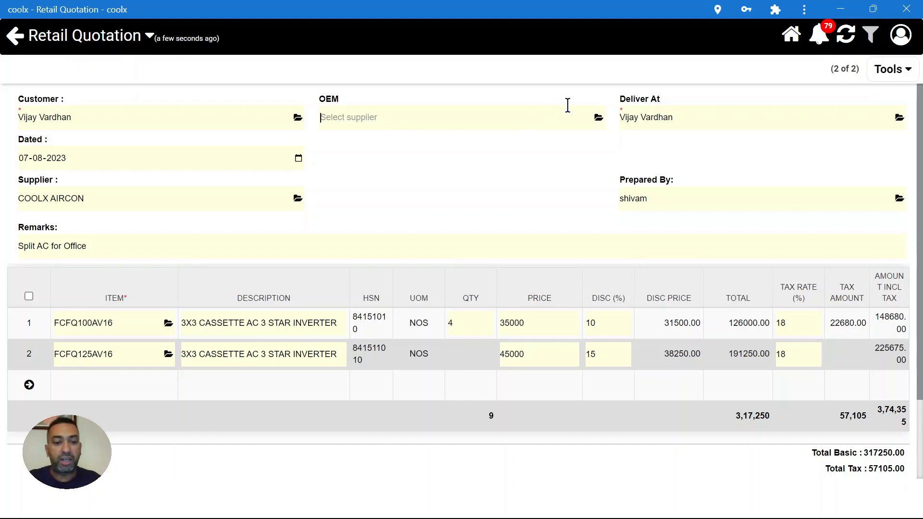
{"action": "type", "text": "dha"}
{"action": "left_click", "coordinate": [455, 160]}
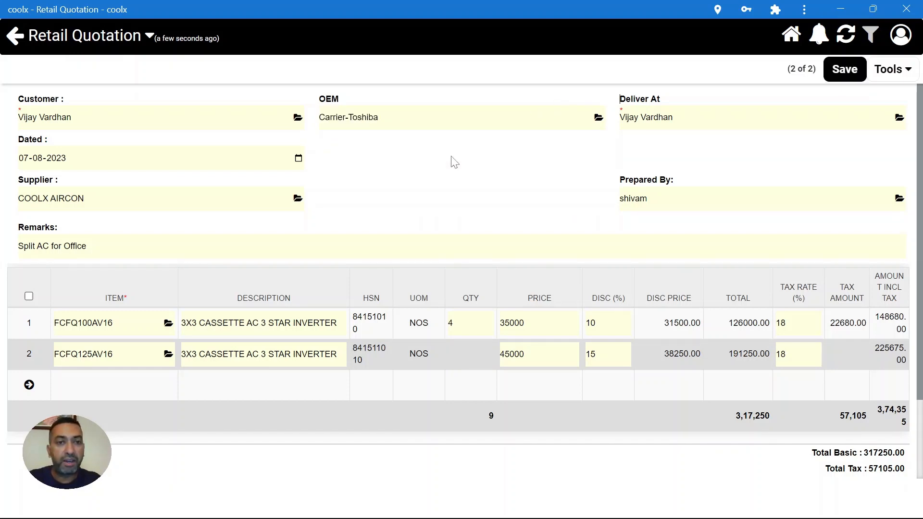
{"action": "left_click", "coordinate": [168, 323]}
{"action": "left_click", "coordinate": [471, 41]}
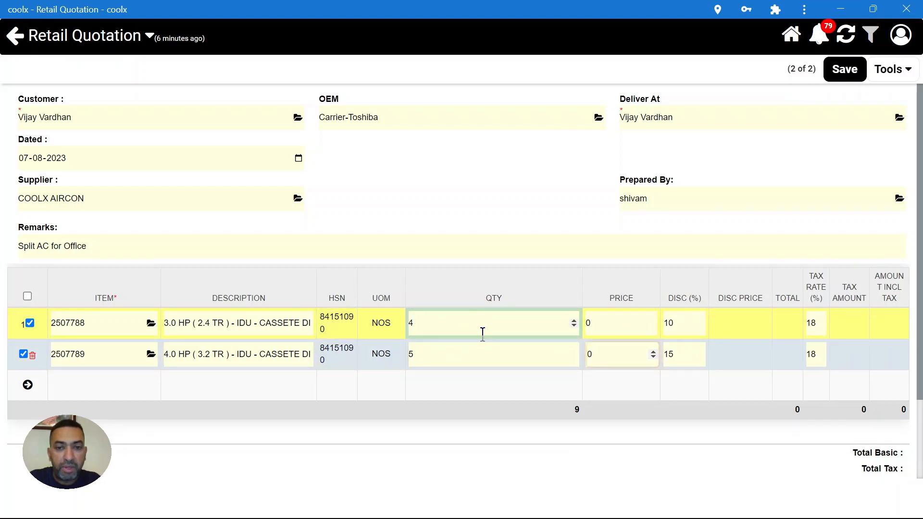
- Set the revised items' prices to 45000 and 54000
{"action": "left_click", "coordinate": [619, 323]}
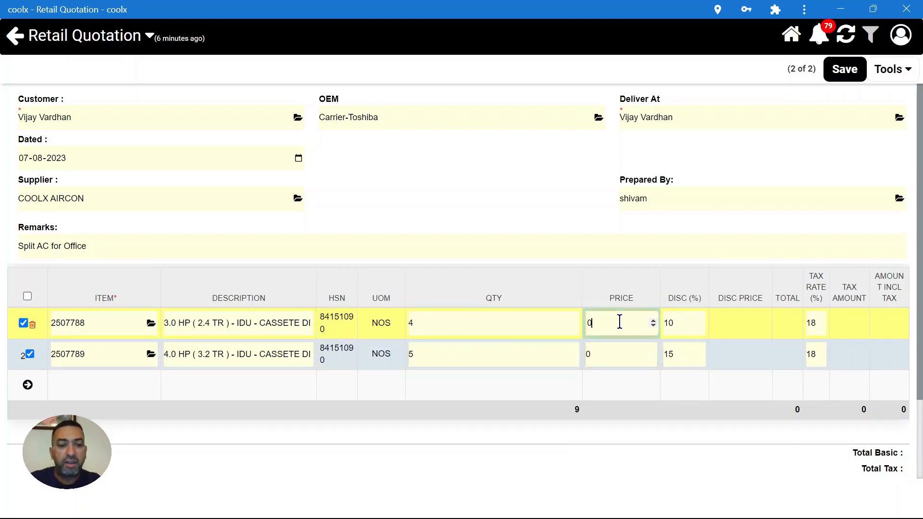
{"action": "key", "text": "BackSpace"}
{"action": "type", "text": "45000"}
{"action": "key", "text": "Return"}
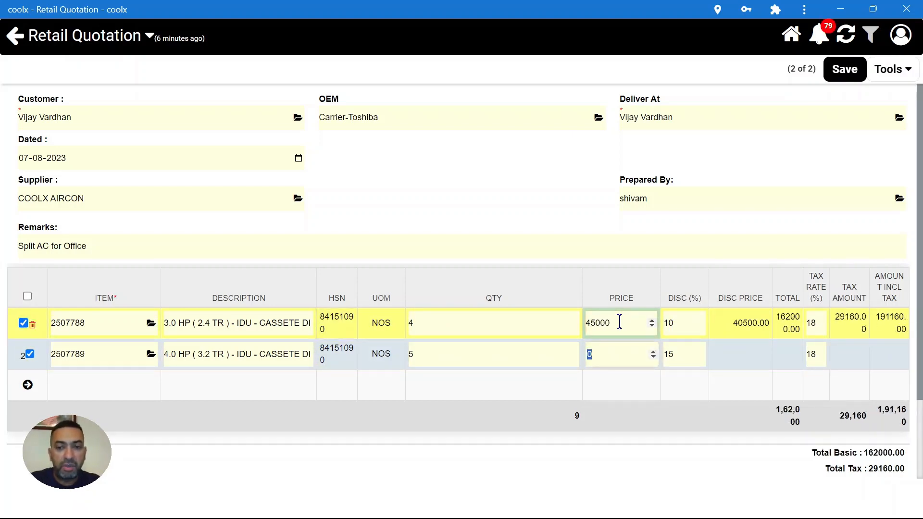
{"action": "type", "text": "54000"}
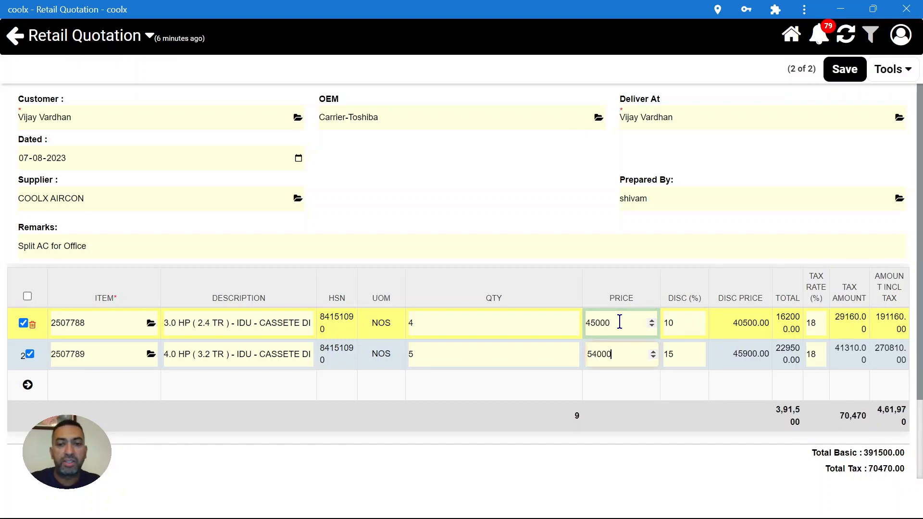
- Change the discounts to 0% and 20% and save the revised quotation
{"action": "left_click", "coordinate": [688, 327]}
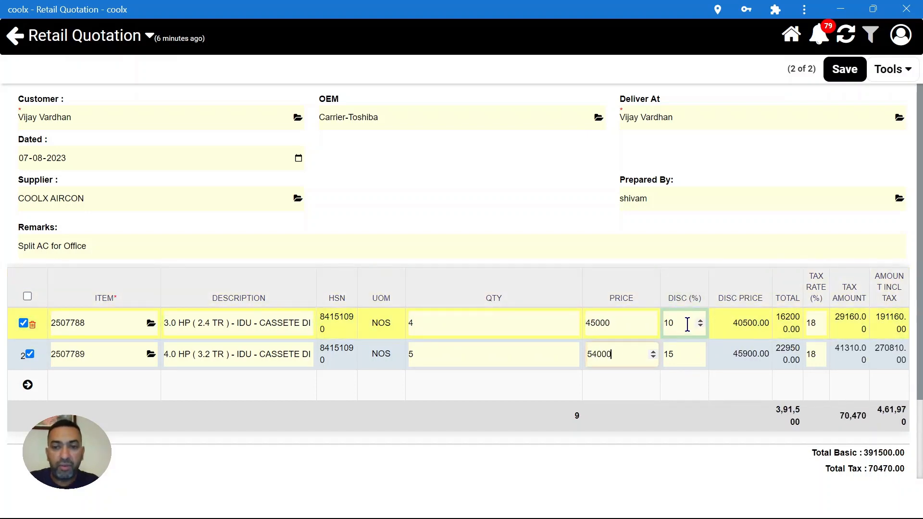
{"action": "left_click", "coordinate": [681, 355]}
{"action": "key", "text": "BackSpace"}
{"action": "key", "text": "BackSpace"}
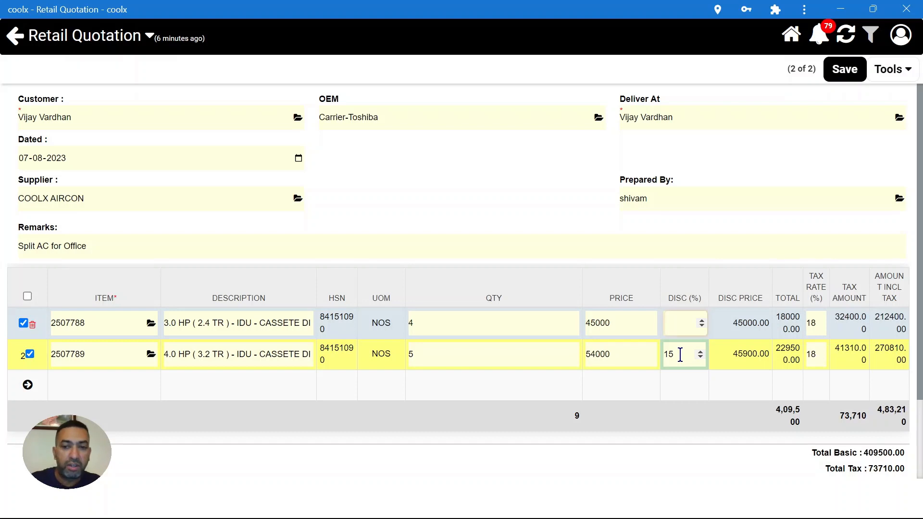
{"action": "type", "text": "0"}
{"action": "left_click", "coordinate": [680, 354]}
{"action": "key", "text": "BackSpace"}
{"action": "key", "text": "BackSpace"}
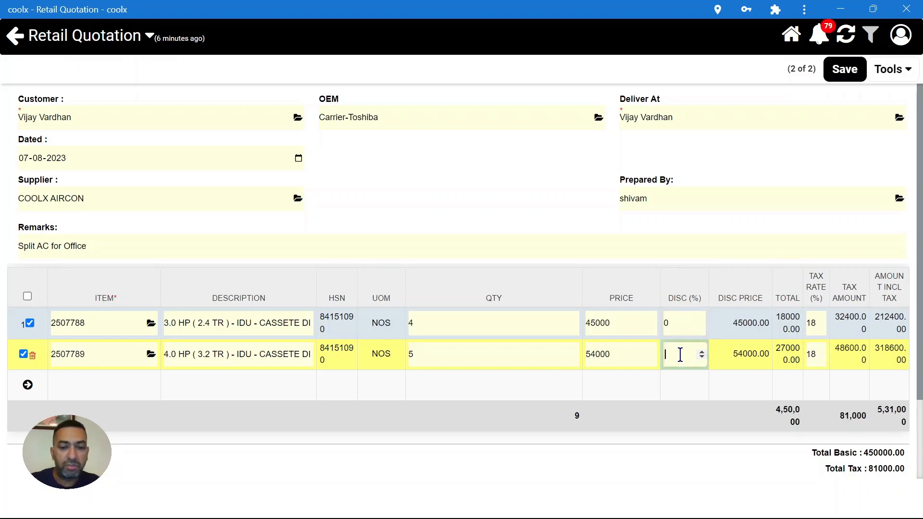
{"action": "type", "text": "20"}
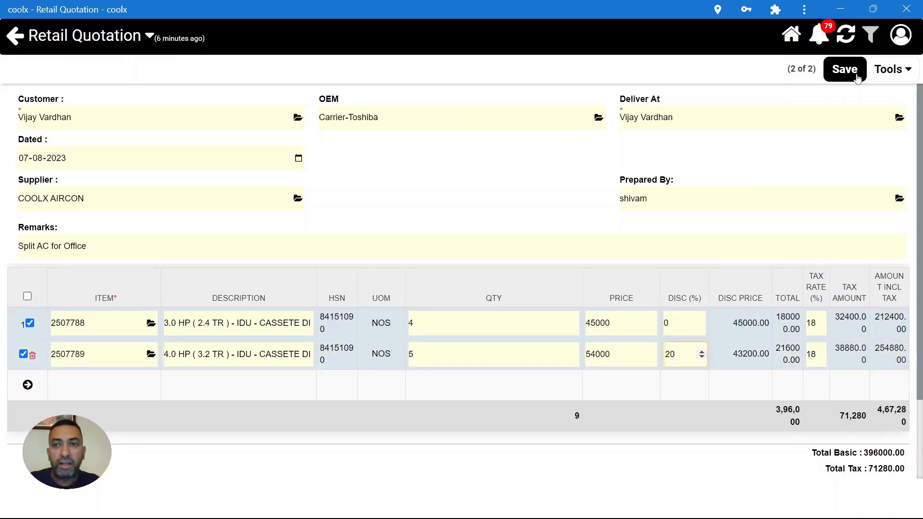
{"action": "left_click", "coordinate": [854, 73]}
{"action": "left_click", "coordinate": [847, 98]}
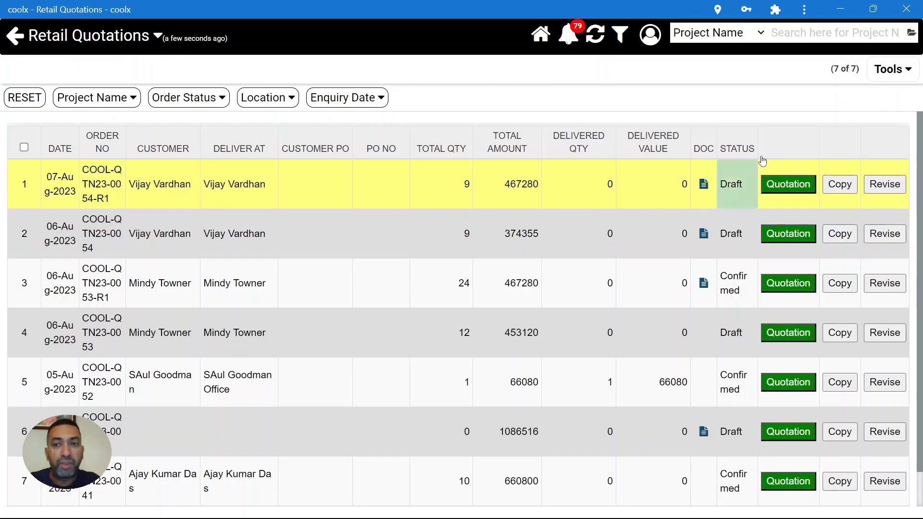
- Change the revised 467280 quotation's status to Confirmed and save it
{"action": "left_click", "coordinate": [729, 186]}
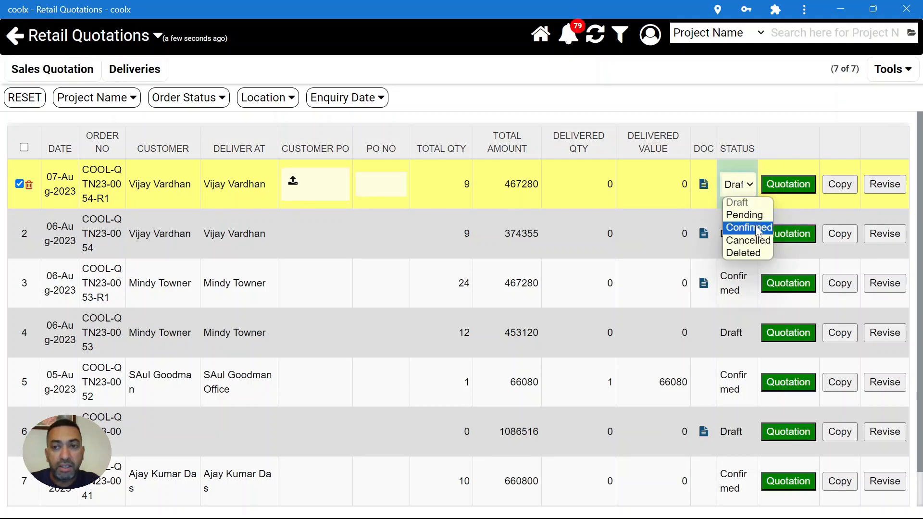
{"action": "left_click", "coordinate": [755, 225]}
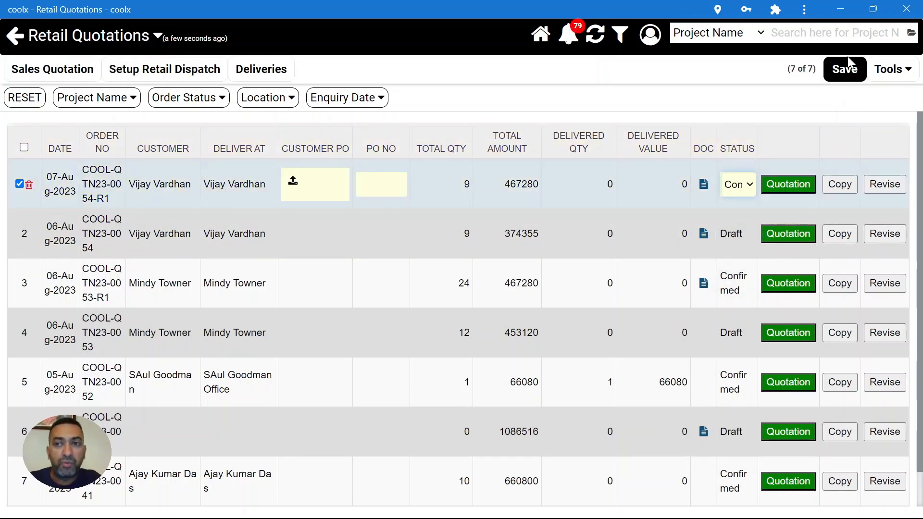
{"action": "left_click", "coordinate": [844, 72]}
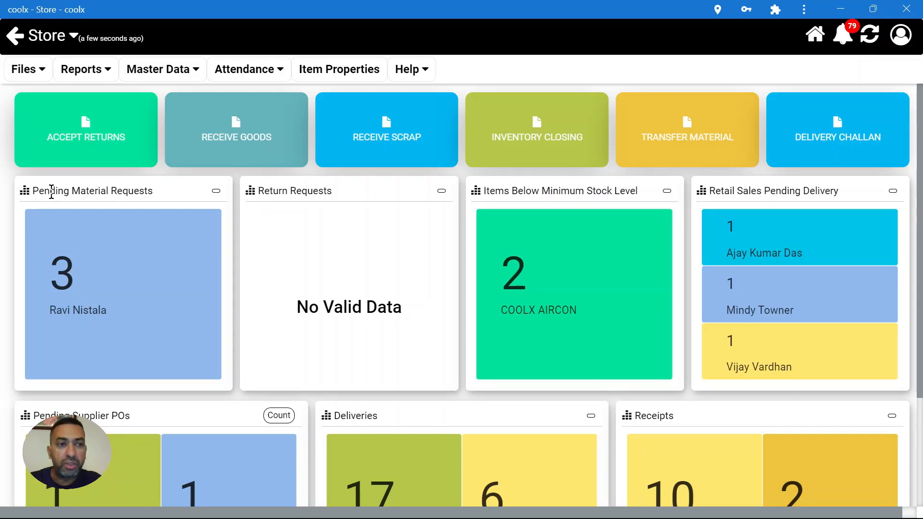
- From the Store dashboard's Retail Sales Pending Delivery tile, open the customer's confirmed quotation awaiting delivery
{"action": "left_click_drag", "start_coordinate": [44, 191], "coordinate": [131, 192]}
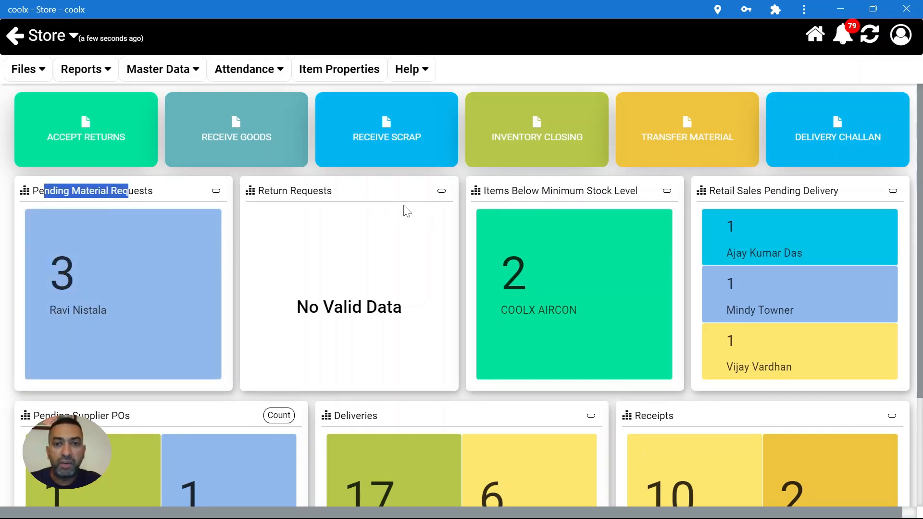
{"action": "left_click_drag", "start_coordinate": [496, 192], "coordinate": [627, 184]}
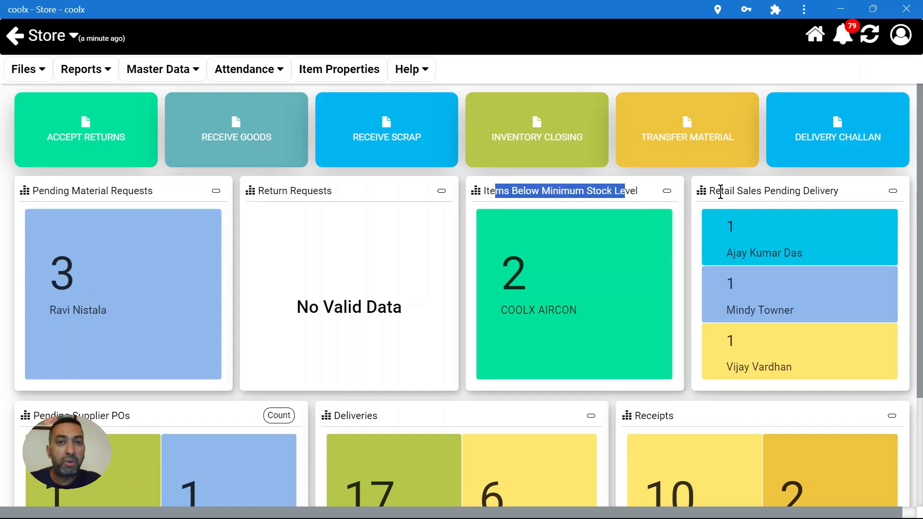
{"action": "left_click_drag", "start_coordinate": [714, 191], "coordinate": [842, 194]}
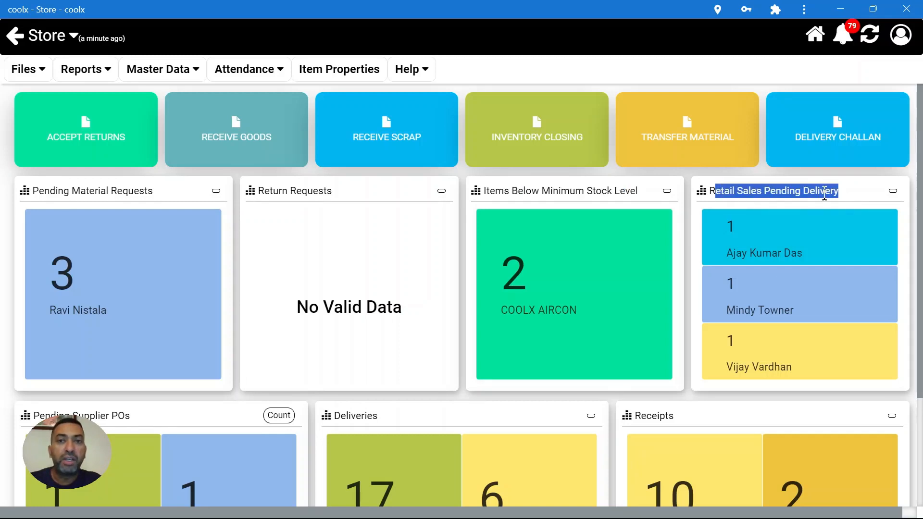
{"action": "left_click", "coordinate": [824, 192]}
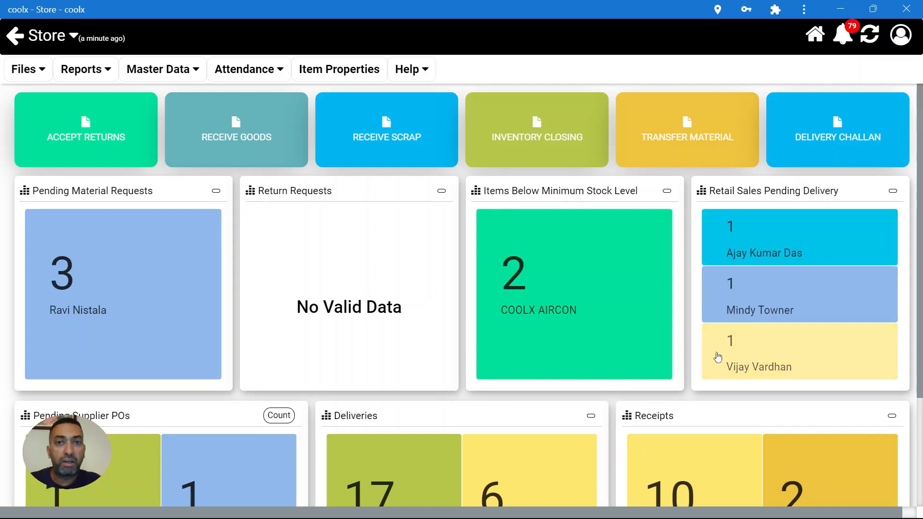
{"action": "left_click", "coordinate": [772, 370]}
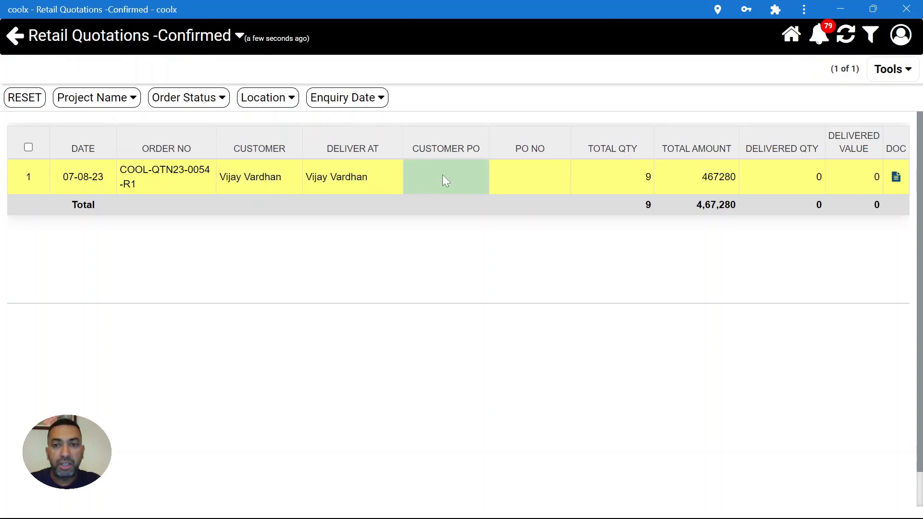
- Open the confirmed quotation's retail dispatch in the Delivery Editor, showing its two cassette indoor units
{"action": "left_click", "coordinate": [604, 181]}
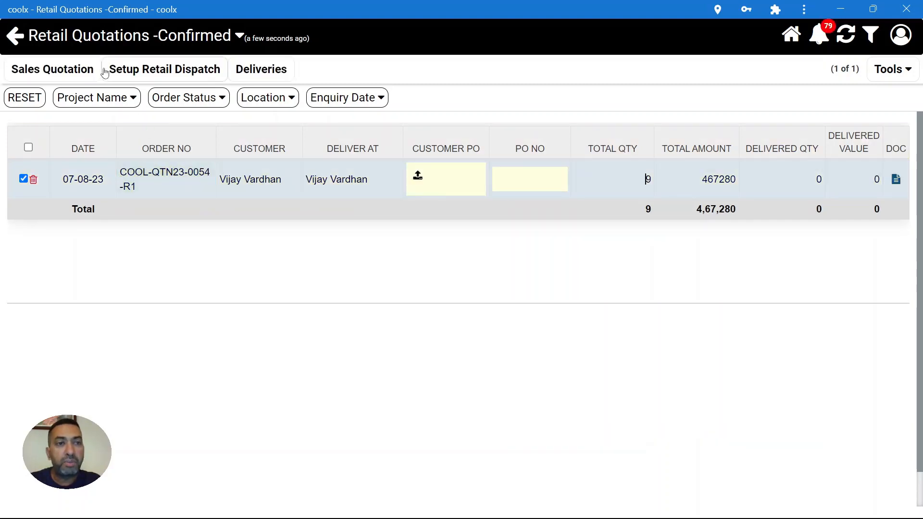
{"action": "left_click_drag", "start_coordinate": [108, 70], "coordinate": [225, 68]}
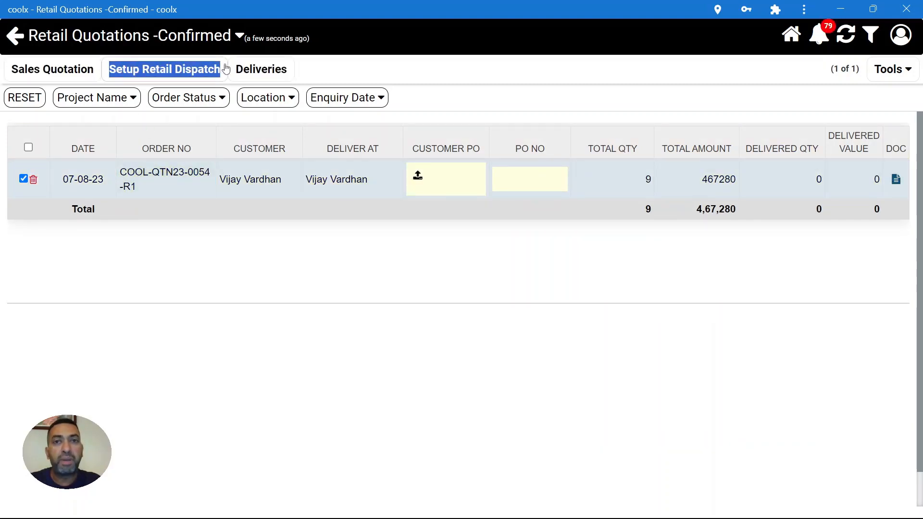
{"action": "left_click", "coordinate": [225, 69]}
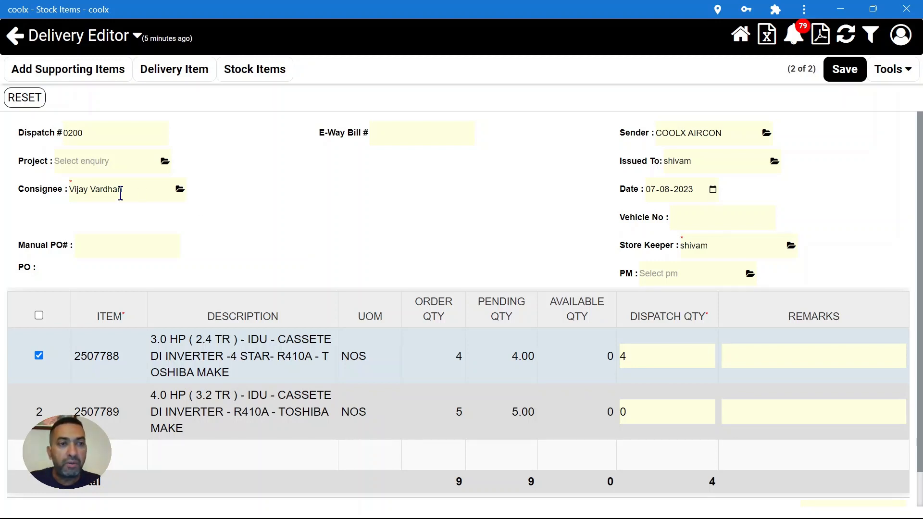
- Add remarks 11111,2222,33333,4444 to the four 3.0 HP units and save the dispatch
{"action": "left_click_drag", "start_coordinate": [121, 193], "coordinate": [44, 202]}
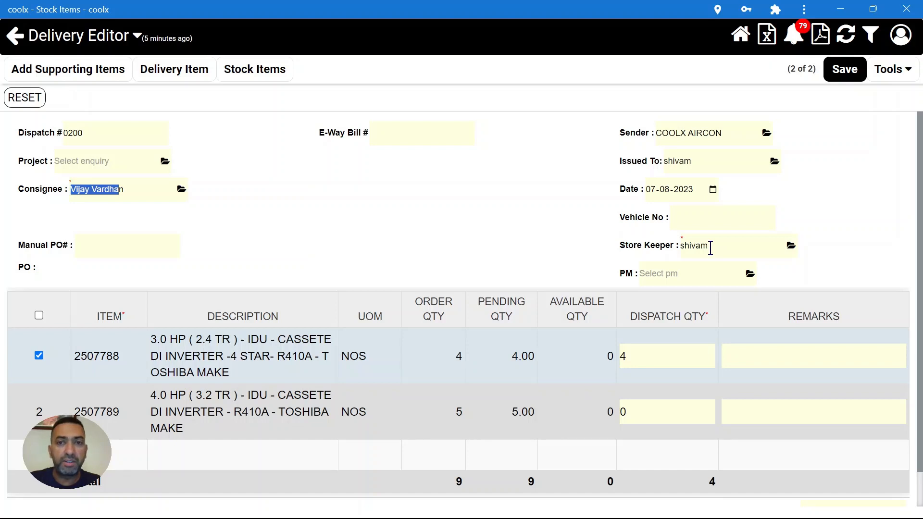
{"action": "left_click", "coordinate": [668, 345]}
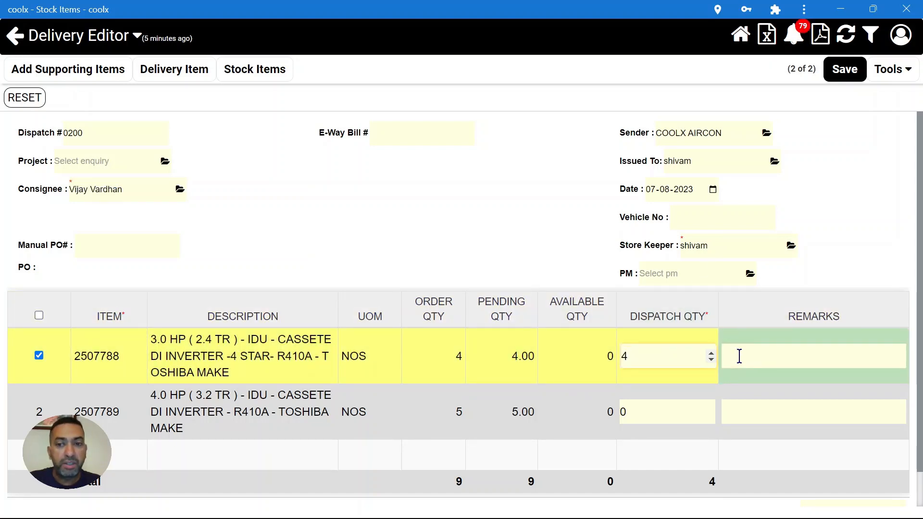
{"action": "left_click", "coordinate": [739, 355]}
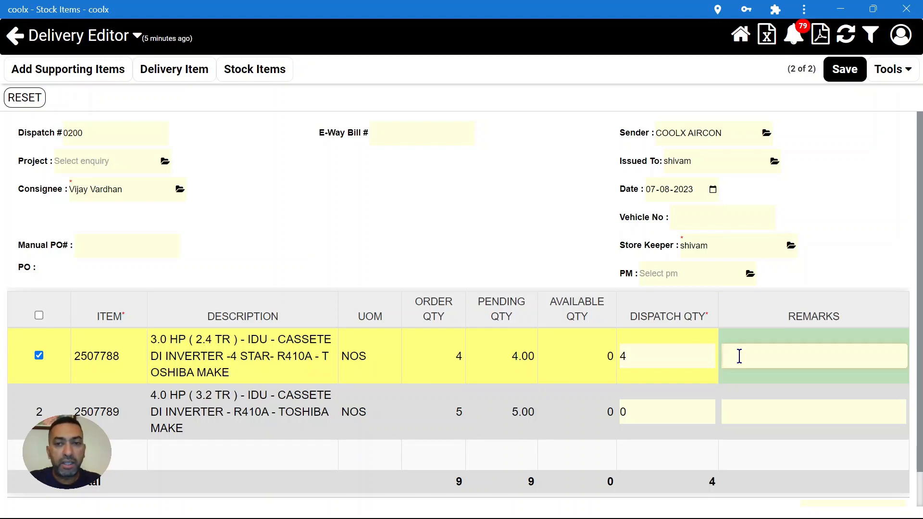
{"action": "type", "text": "11111,2"}
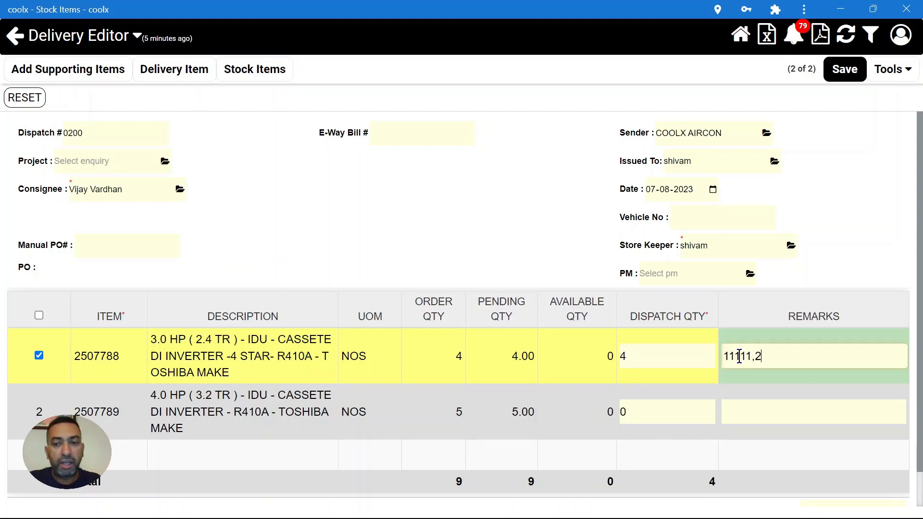
{"action": "type", "text": "222,3333"}
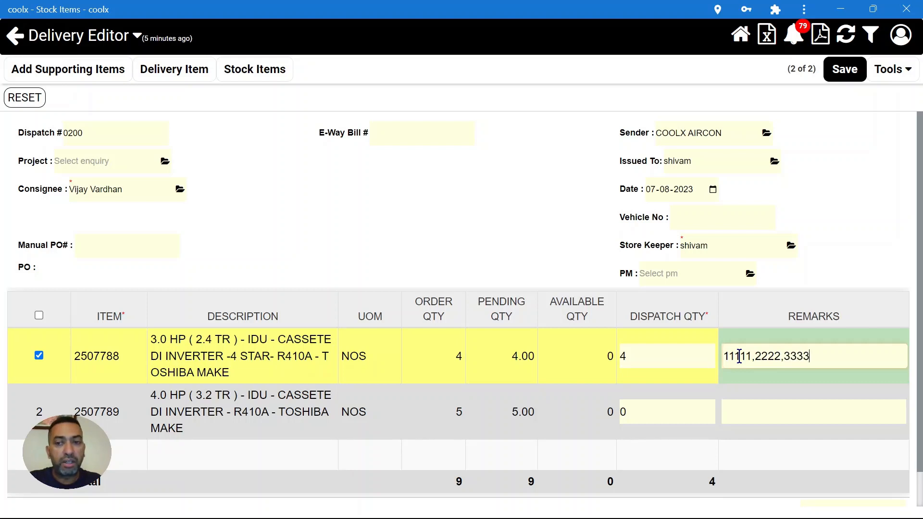
{"action": "type", "text": "3,4444"}
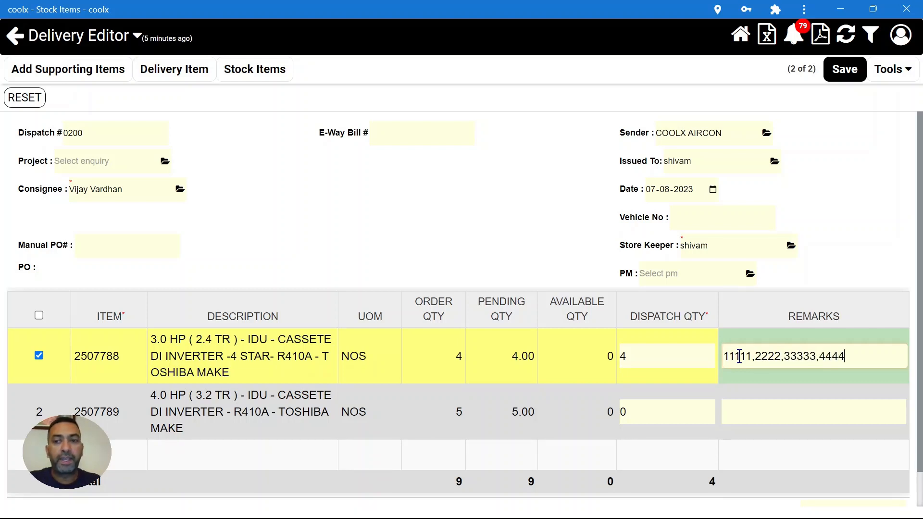
{"action": "left_click", "coordinate": [841, 71]}
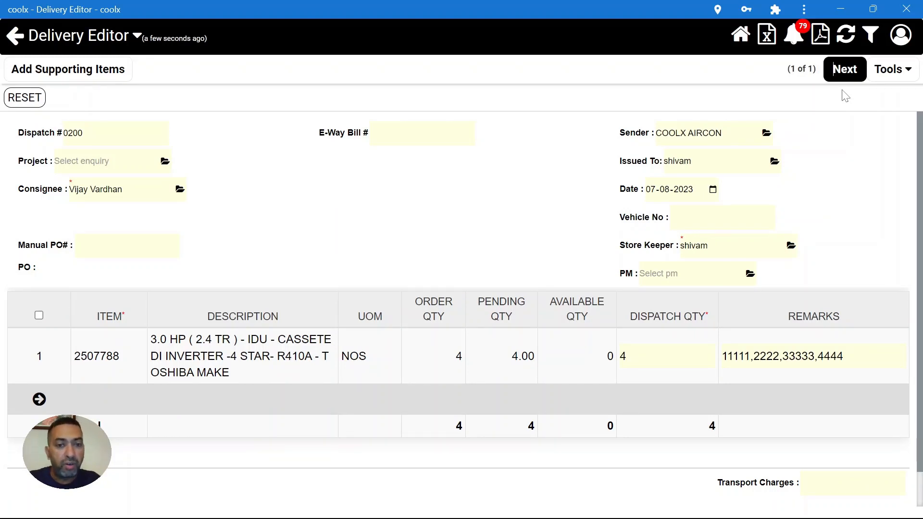
{"action": "left_click", "coordinate": [845, 74]}
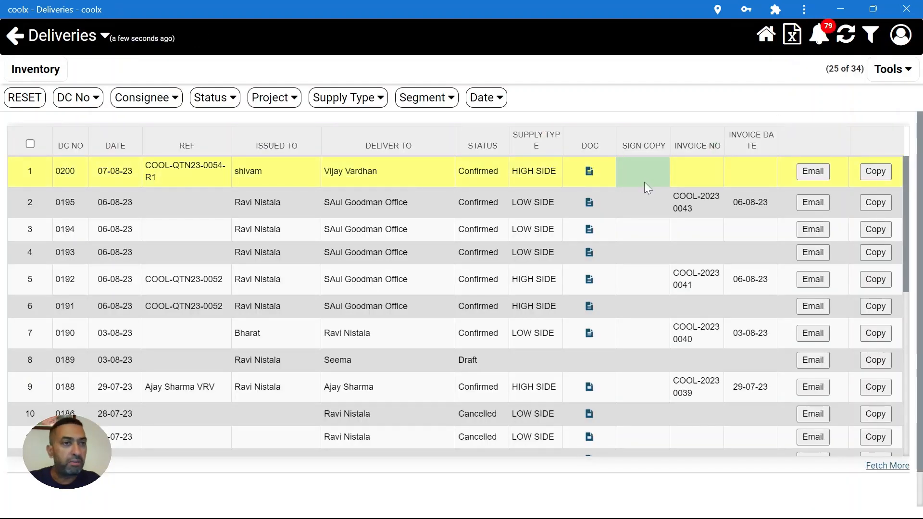
- View the delivery challan for the new dispatch
{"action": "left_click", "coordinate": [593, 175]}
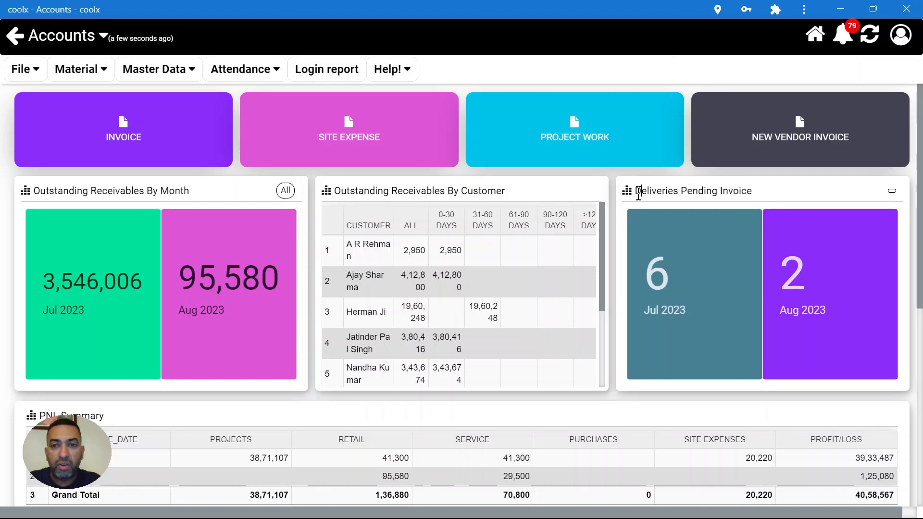
- Open the Aug 2023 deliveries pending invoice from the Accounts dashboard
{"action": "left_click_drag", "start_coordinate": [639, 194], "coordinate": [762, 199]}
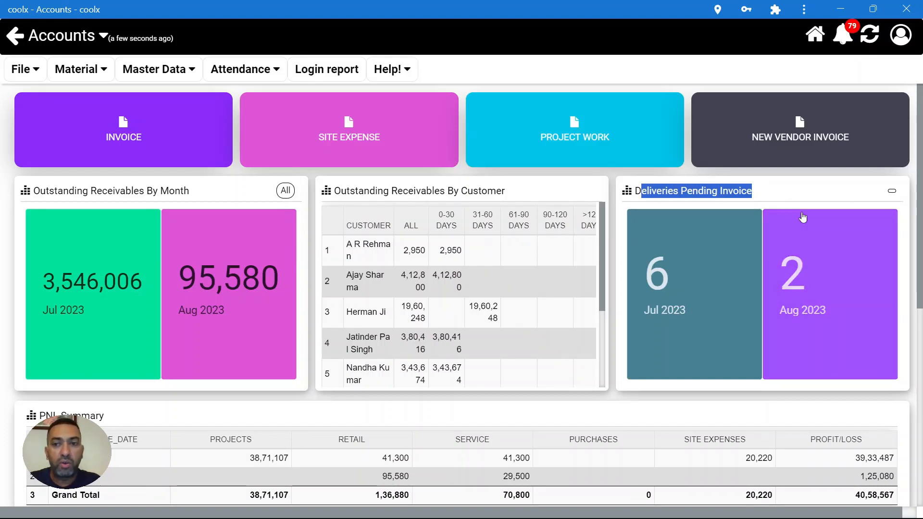
{"action": "left_click", "coordinate": [816, 275]}
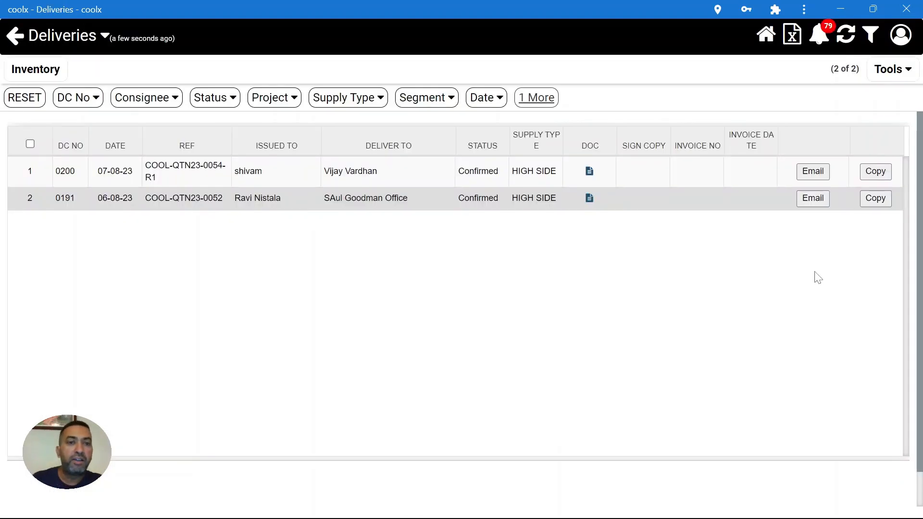
- Set up an invoice from delivery 0200 in the Invoice Editor
{"action": "left_click", "coordinate": [391, 169]}
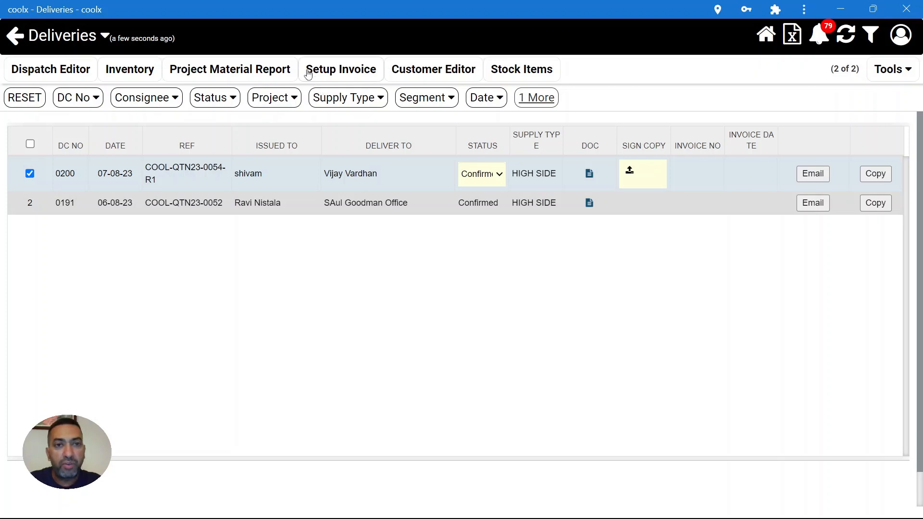
{"action": "left_click_drag", "start_coordinate": [308, 71], "coordinate": [376, 70]}
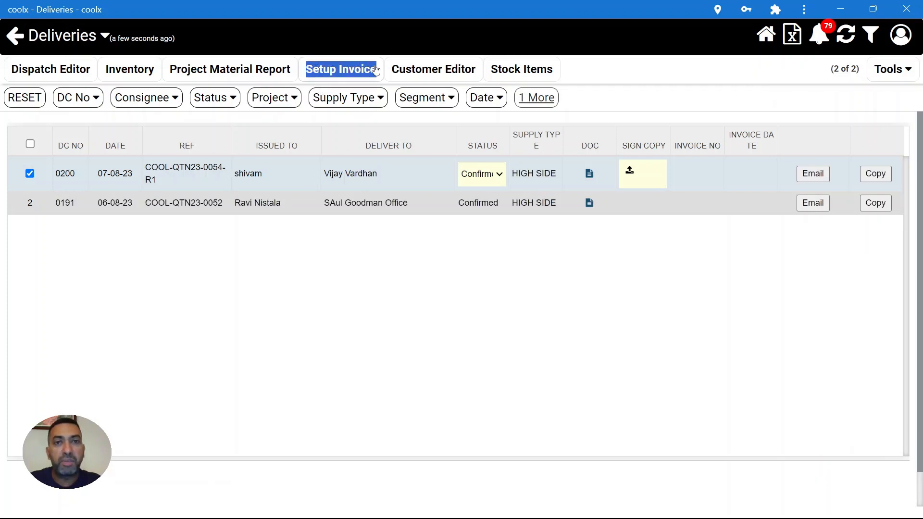
{"action": "left_click", "coordinate": [375, 70]}
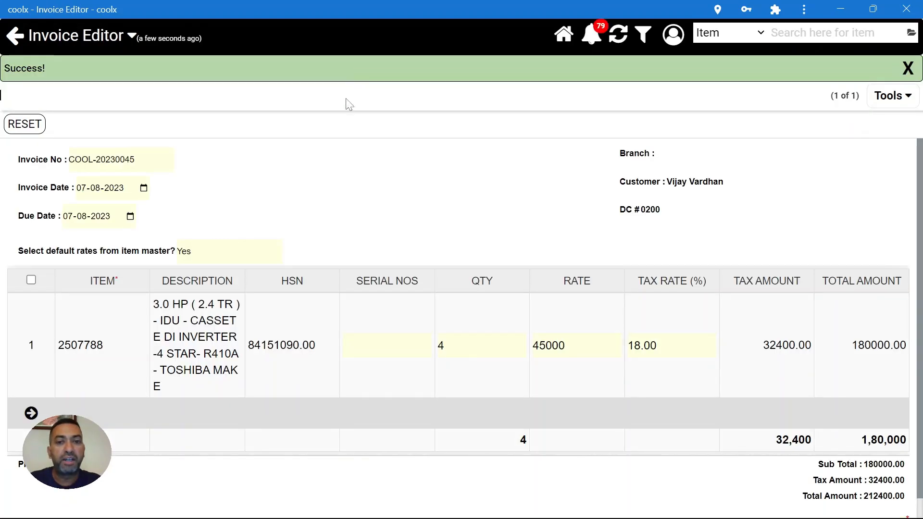
- Confirm rate 45000 and quantity 4, then save the invoice as complete
{"action": "left_click", "coordinate": [574, 344]}
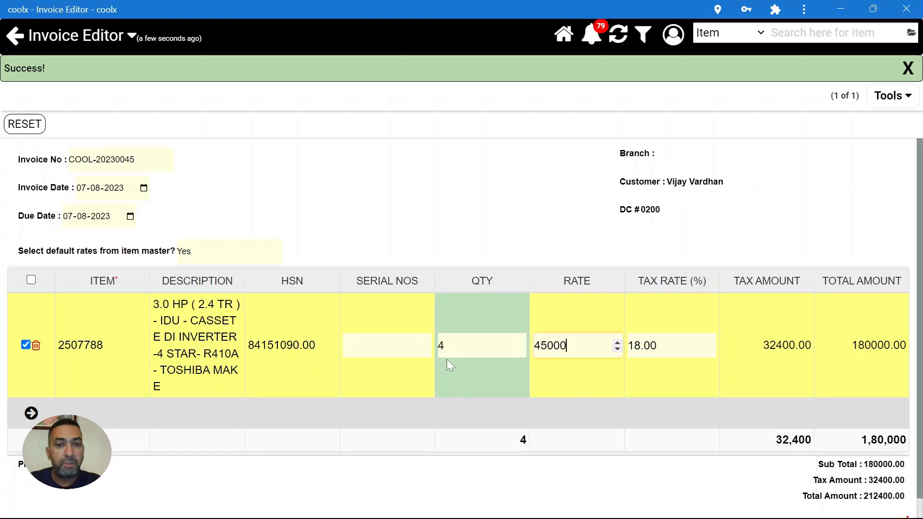
{"action": "left_click", "coordinate": [459, 345]}
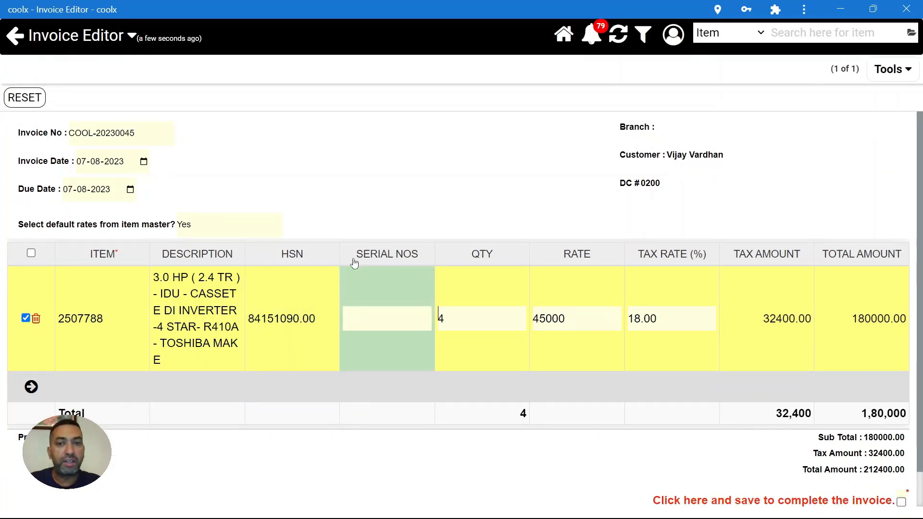
{"action": "scroll", "coordinate": [880, 365], "scroll_direction": "down", "scroll_amount": 1}
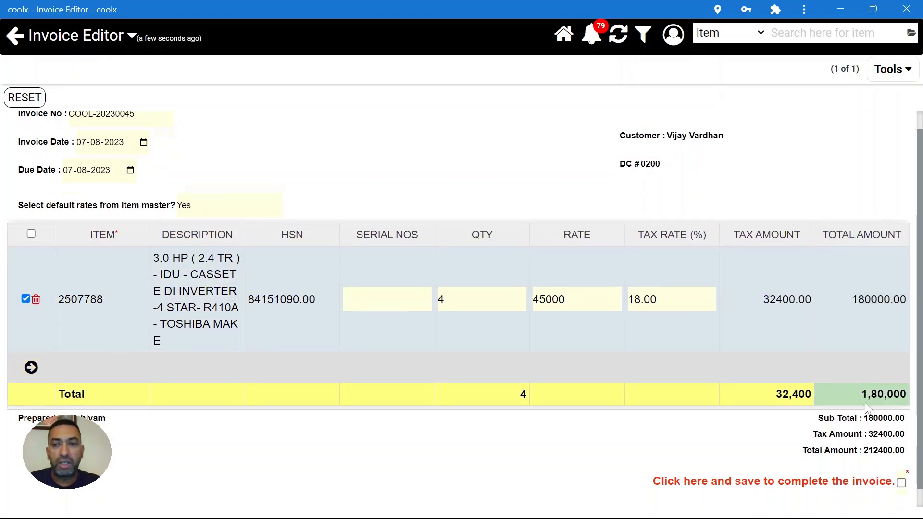
{"action": "left_click", "coordinate": [902, 465]}
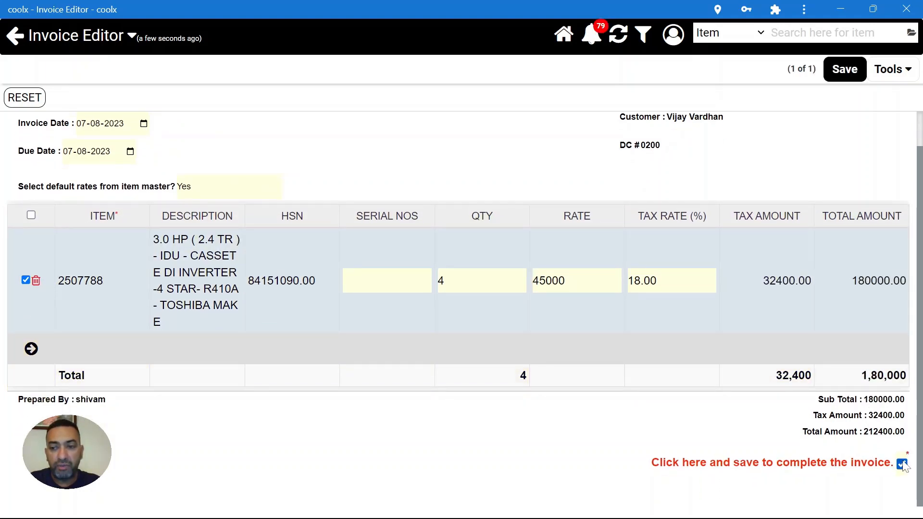
{"action": "left_click", "coordinate": [855, 70]}
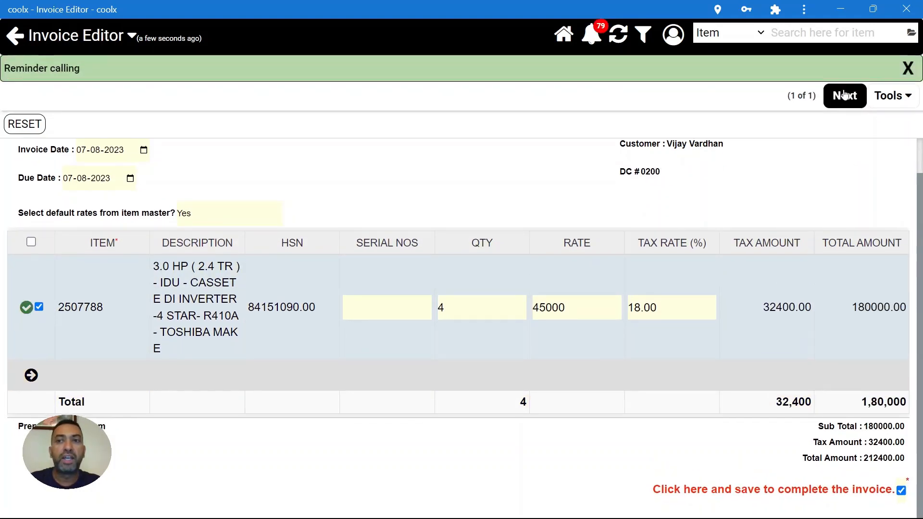
{"action": "left_click", "coordinate": [845, 95]}
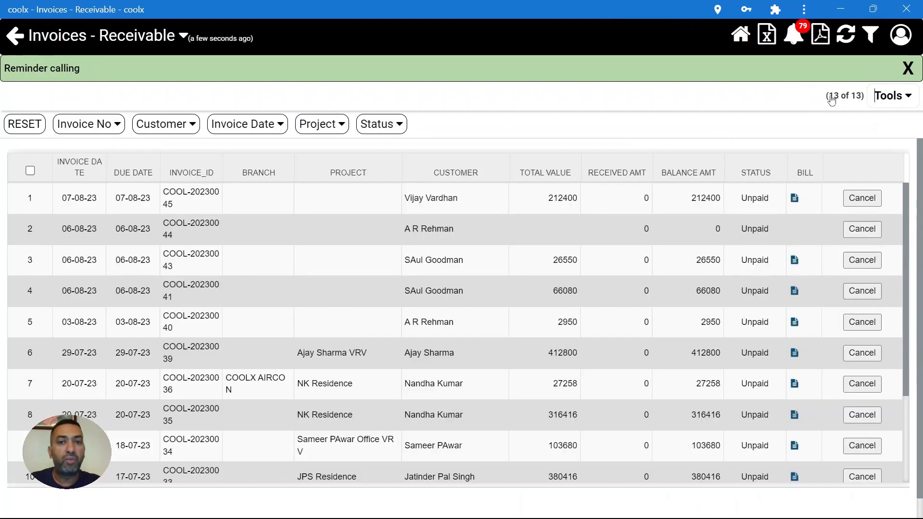
- Review invoice COOL-20230045 in the receivables list, then go back to the Accounts dashboard
{"action": "left_click", "coordinate": [644, 198]}
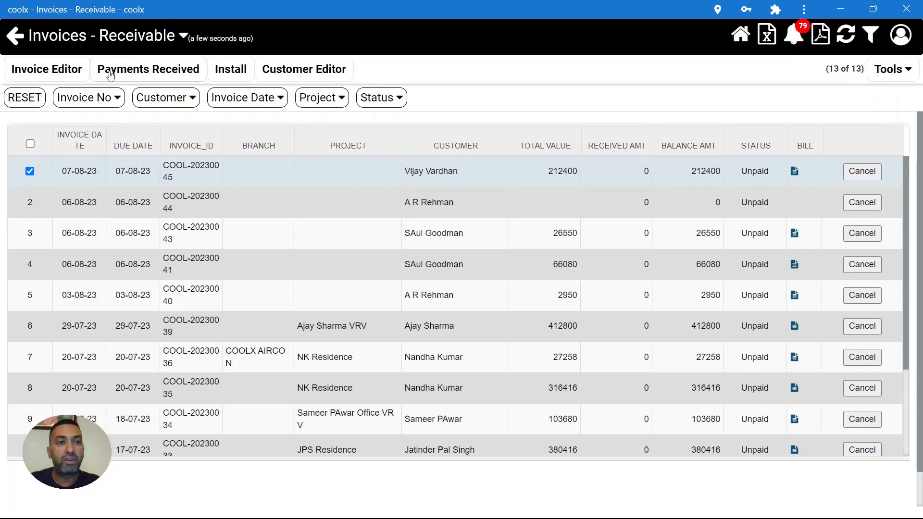
{"action": "left_click_drag", "start_coordinate": [105, 74], "coordinate": [465, 66]}
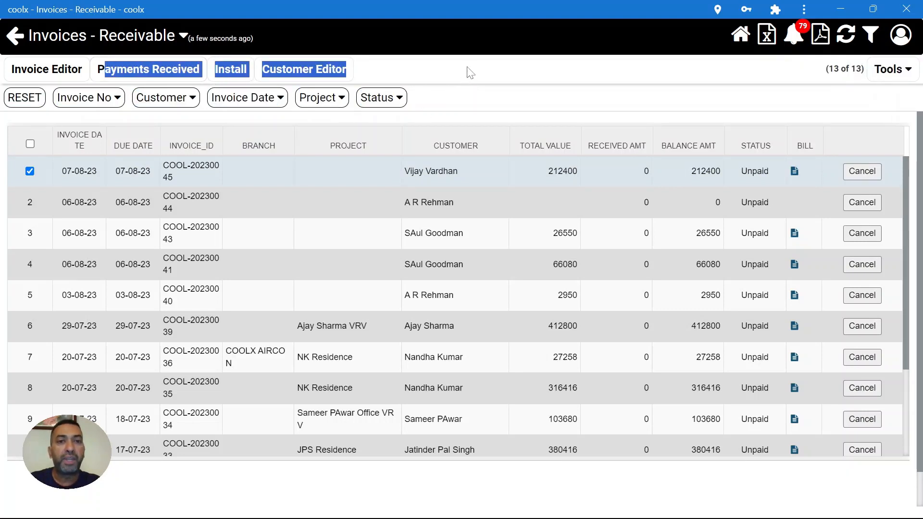
{"action": "left_click", "coordinate": [466, 66]}
{"action": "left_click", "coordinate": [16, 47]}
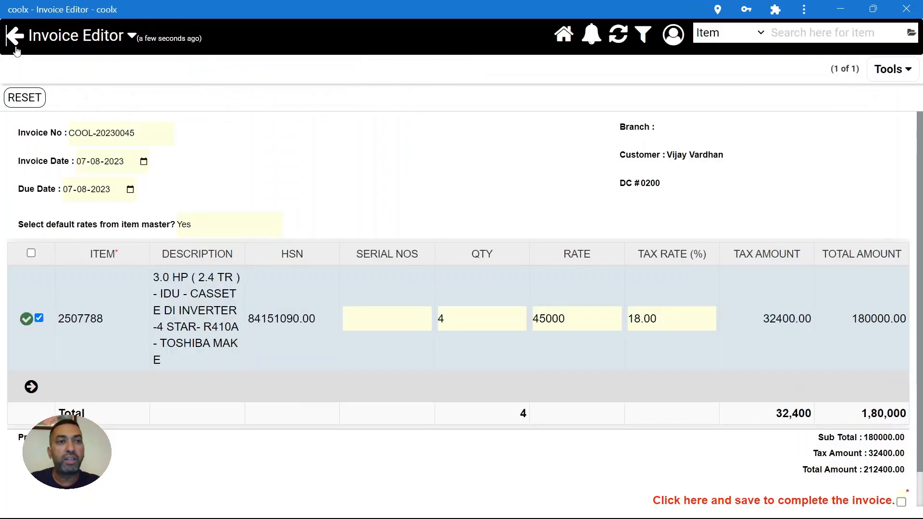
{"action": "left_click", "coordinate": [16, 48]}
{"action": "left_click", "coordinate": [15, 48]}
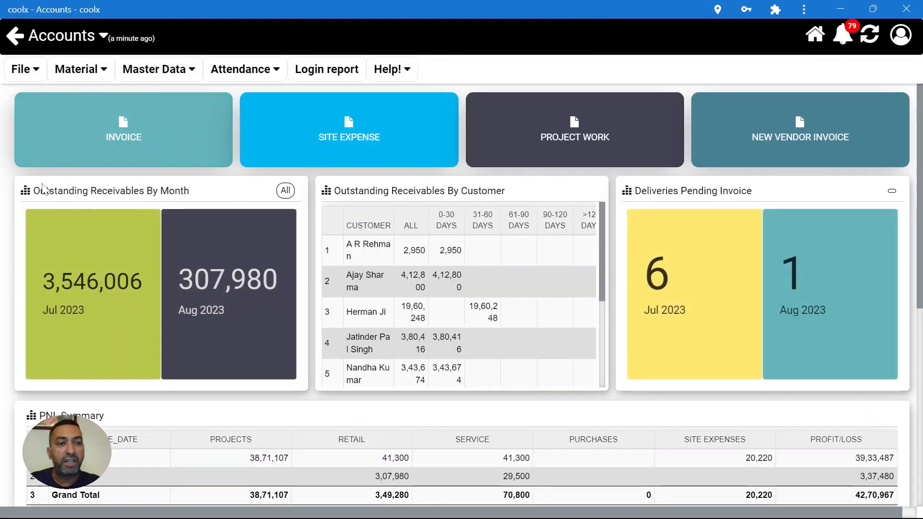
- List the Aug 2023 outstanding receivables and select the received amount for the 212400 invoice
{"action": "mouse_move", "coordinate": [30, 210]}
{"action": "left_mouse_down"}
{"action": "mouse_move", "coordinate": [192, 311]}
{"action": "mouse_move", "coordinate": [179, 279]}
{"action": "mouse_move", "coordinate": [226, 308]}
{"action": "left_mouse_up"}
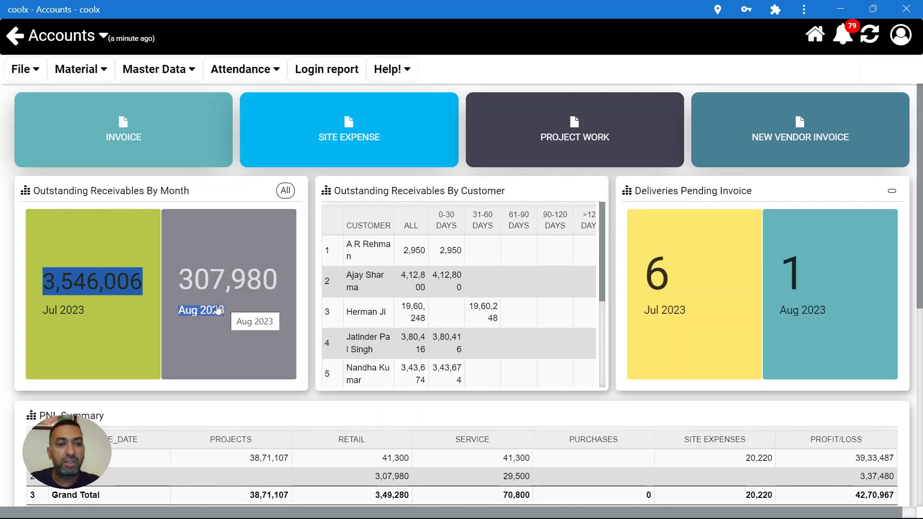
{"action": "left_click", "coordinate": [219, 309]}
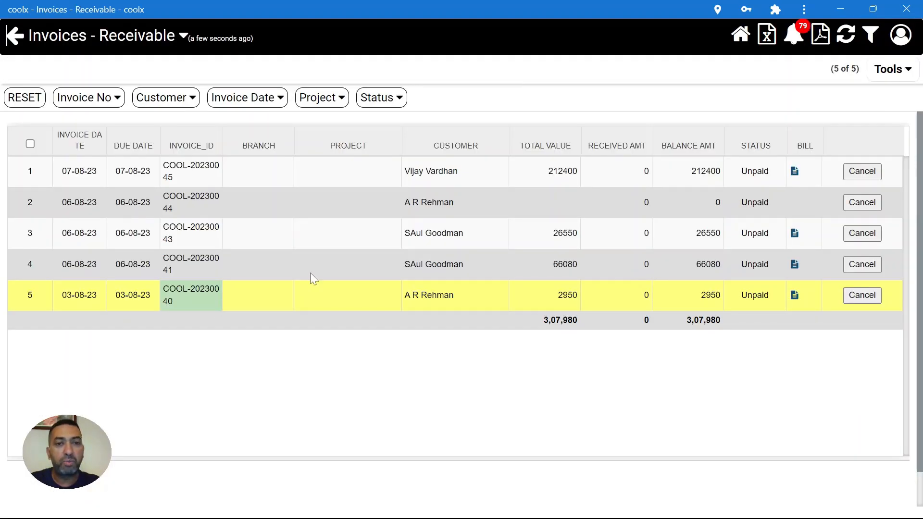
{"action": "left_click", "coordinate": [441, 168]}
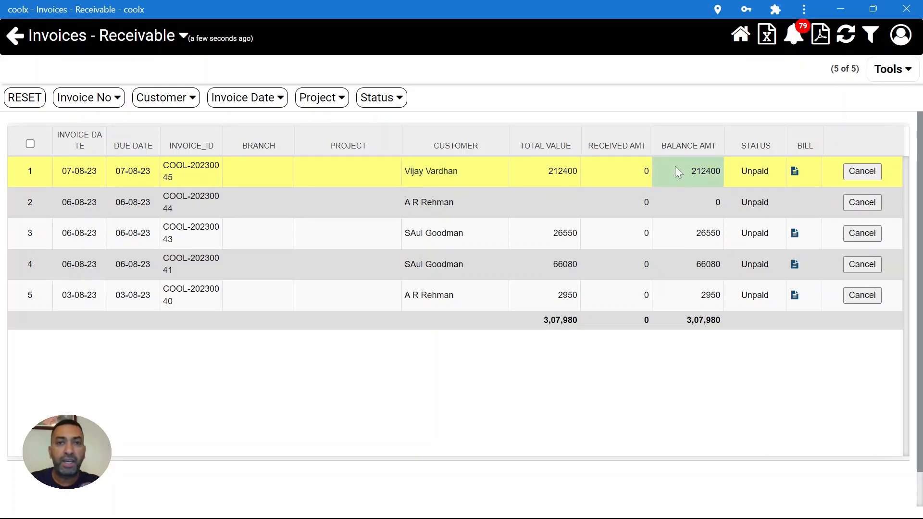
{"action": "left_click", "coordinate": [645, 169]}
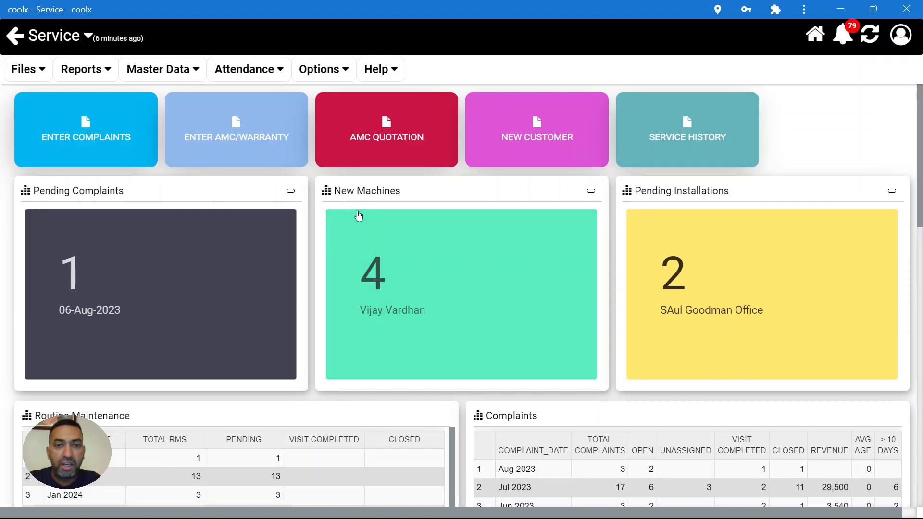
{"action": "left_click_drag", "start_coordinate": [334, 193], "coordinate": [415, 187]}
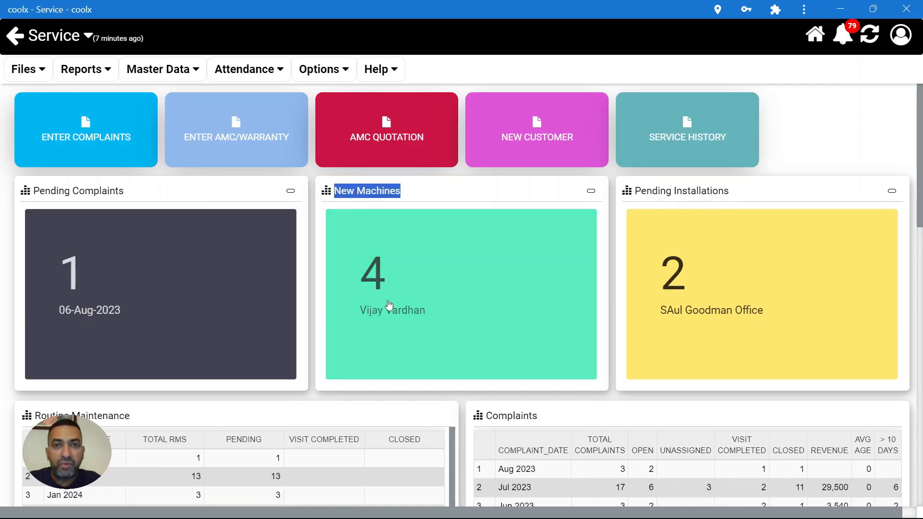
{"action": "left_click", "coordinate": [454, 284]}
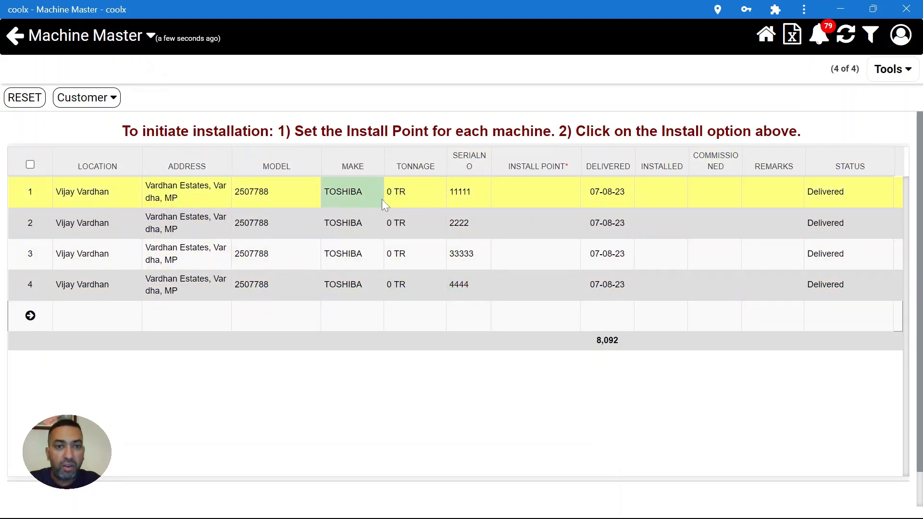
- Enter install points Living, Dining, MBR and CBR for the four Toshiba machines and save
{"action": "left_click", "coordinate": [526, 192]}
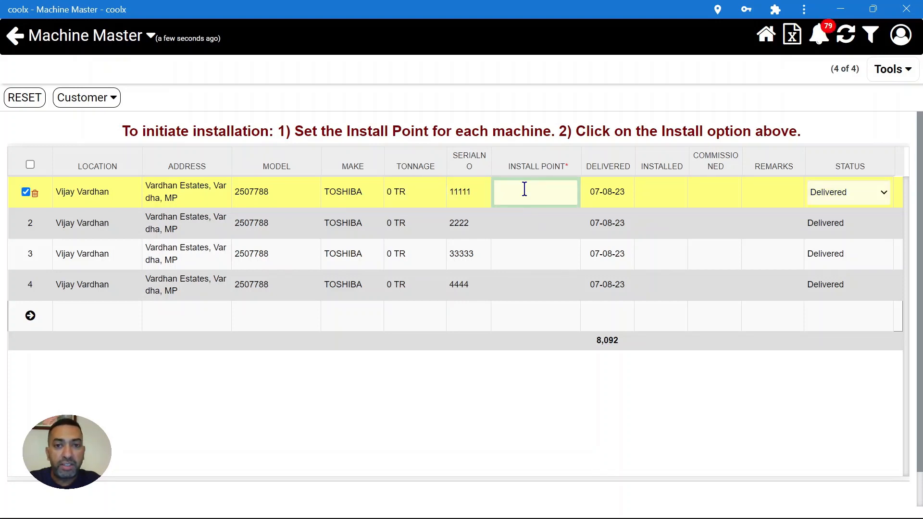
{"action": "left_click", "coordinate": [528, 187]}
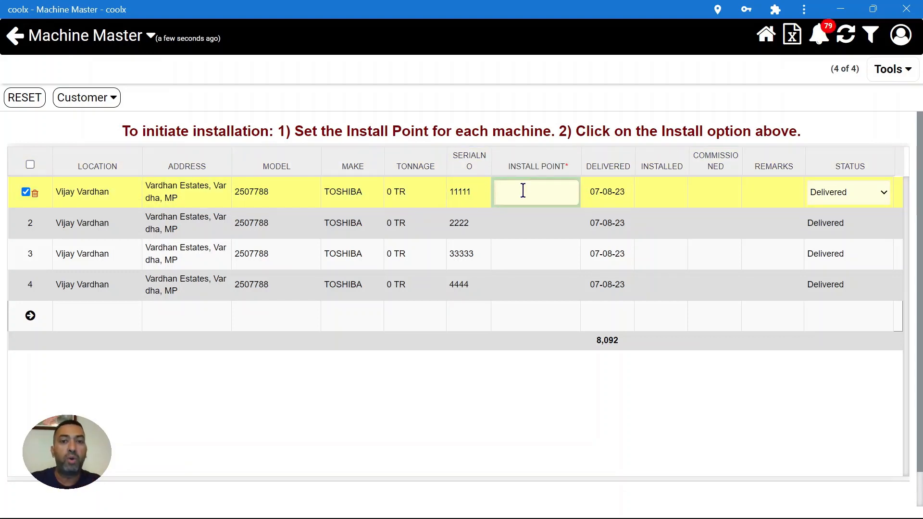
{"action": "type", "text": "Living"}
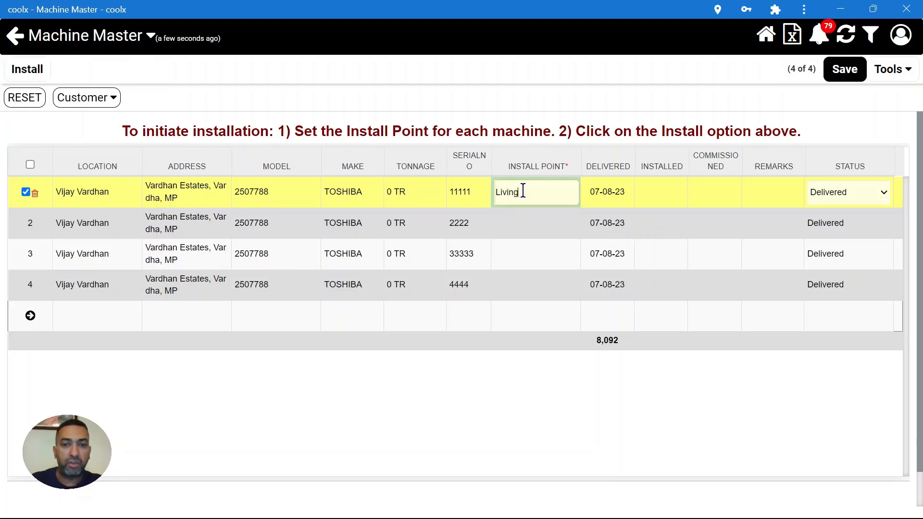
{"action": "left_click", "coordinate": [555, 225]}
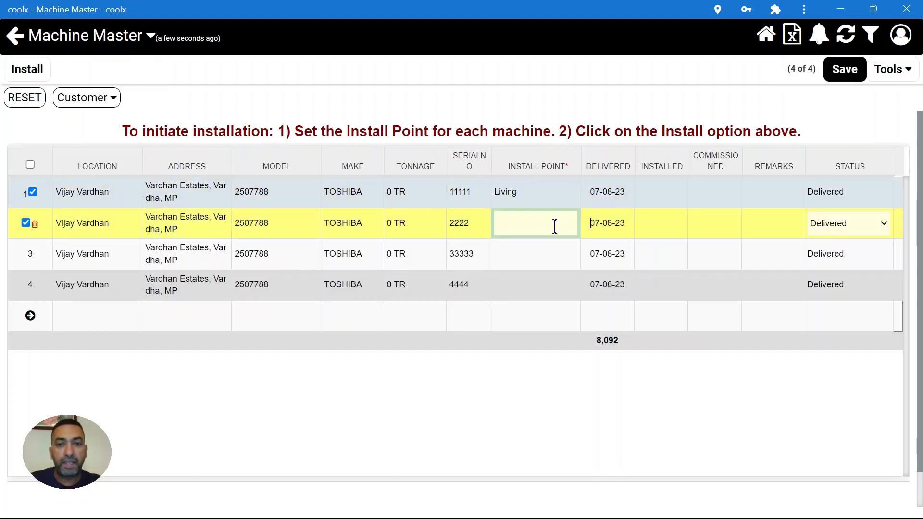
{"action": "type", "text": "Dini"}
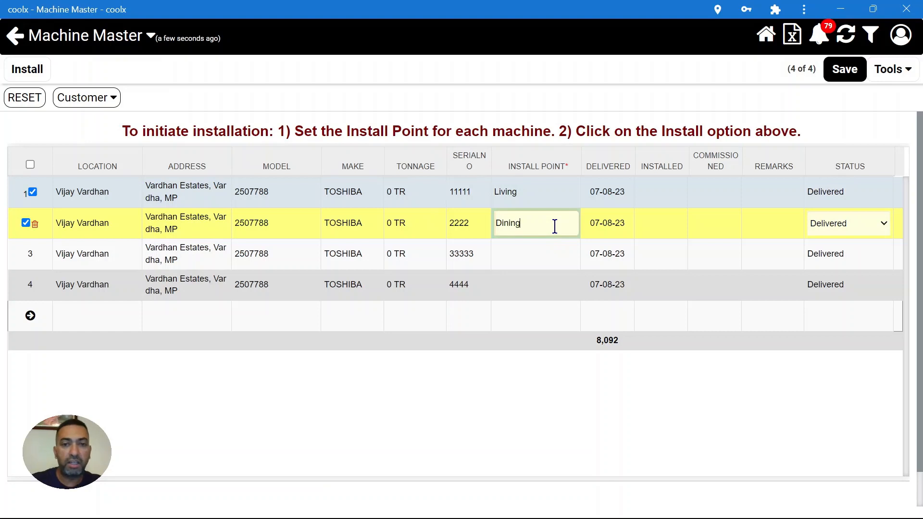
{"action": "type", "text": "ng"}
{"action": "left_click", "coordinate": [560, 248]}
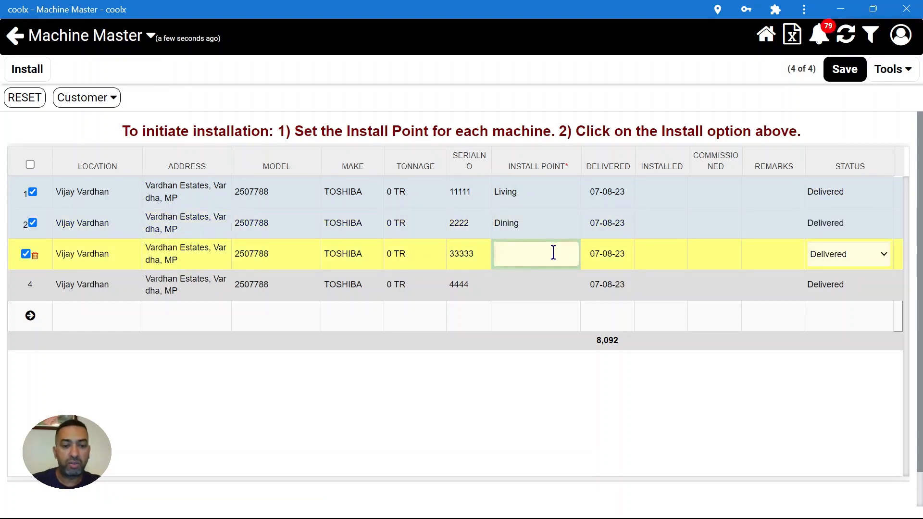
{"action": "type", "text": "MBR"}
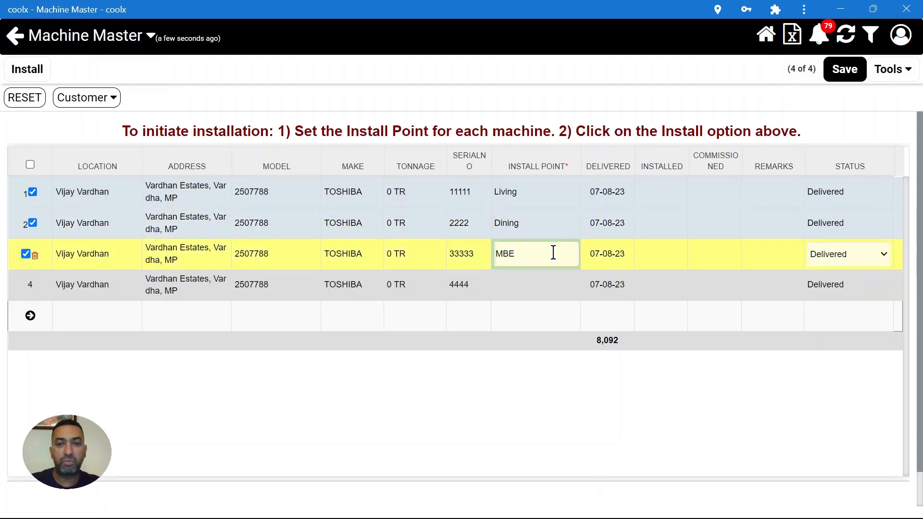
{"action": "left_click", "coordinate": [536, 287]}
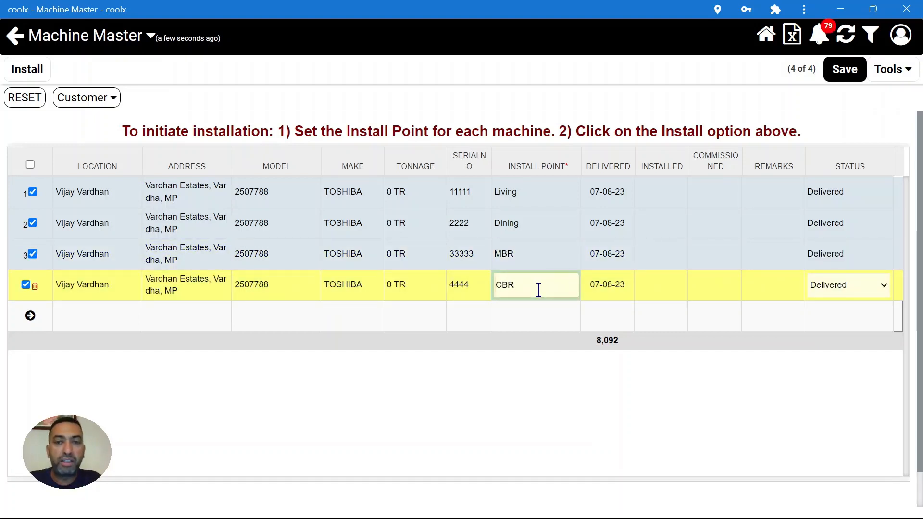
{"action": "left_click", "coordinate": [845, 70]}
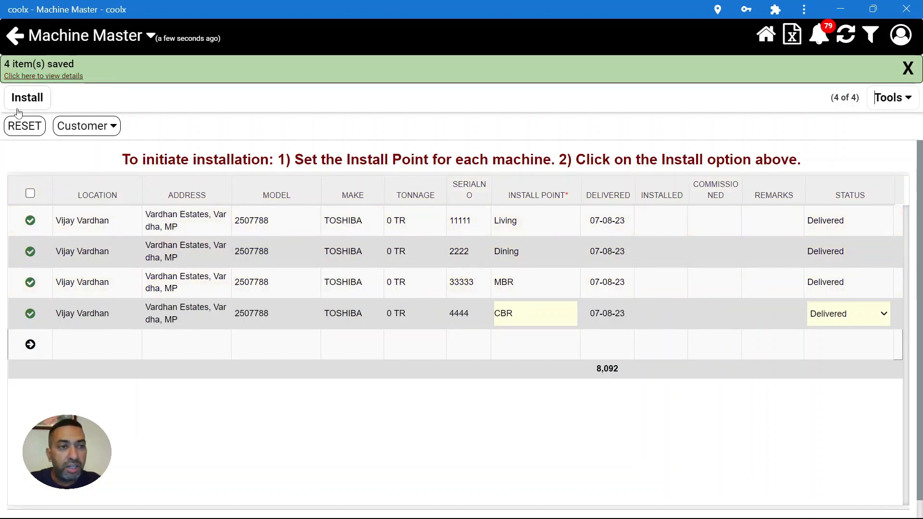
{"action": "left_click_drag", "start_coordinate": [12, 98], "coordinate": [49, 101]}
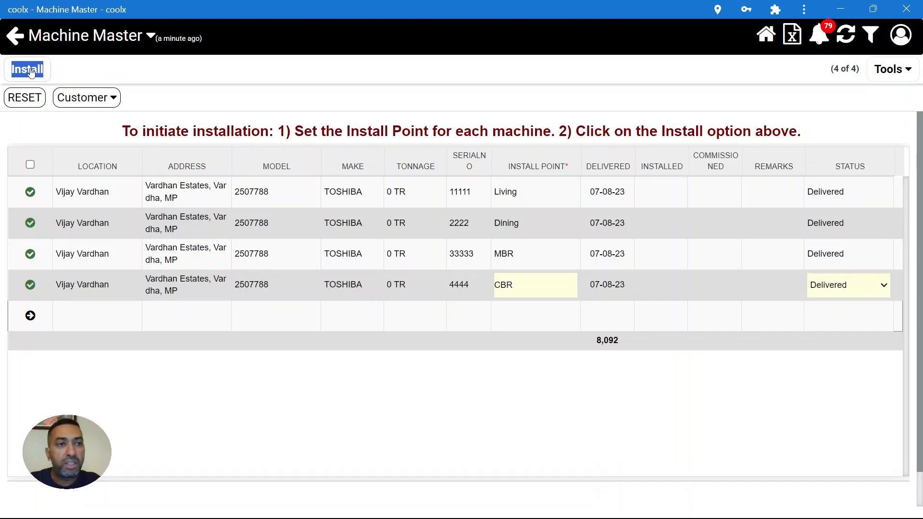
- Start the installation complaint for the saved machines, assign a technician and an assistant, and save
{"action": "left_click", "coordinate": [29, 68]}
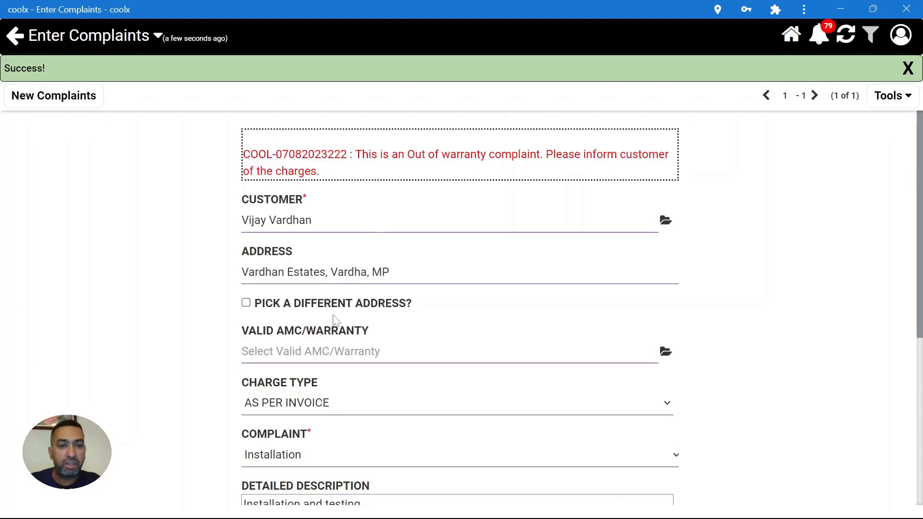
{"action": "scroll", "coordinate": [377, 402], "scroll_direction": "down", "scroll_amount": 1}
{"action": "scroll", "coordinate": [376, 401], "scroll_direction": "down", "scroll_amount": 3}
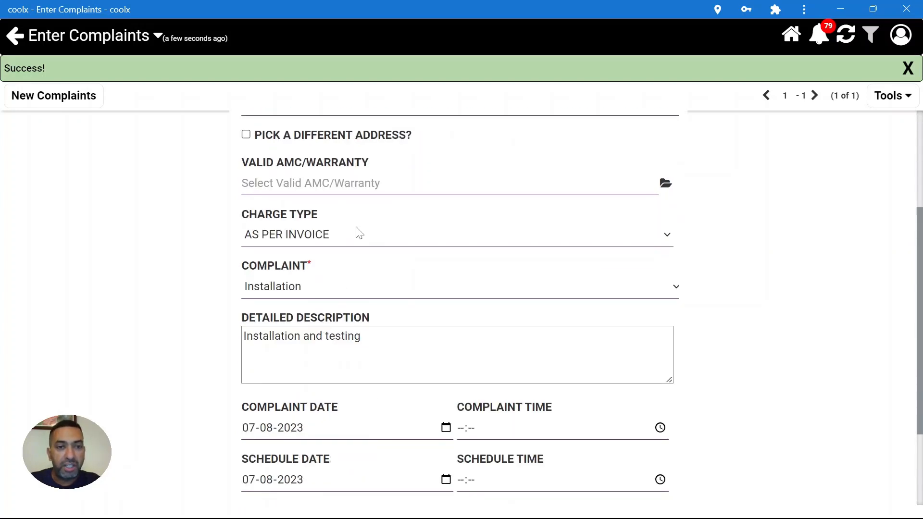
{"action": "scroll", "coordinate": [360, 425], "scroll_direction": "down", "scroll_amount": 1}
{"action": "scroll", "coordinate": [336, 428], "scroll_direction": "down", "scroll_amount": 2}
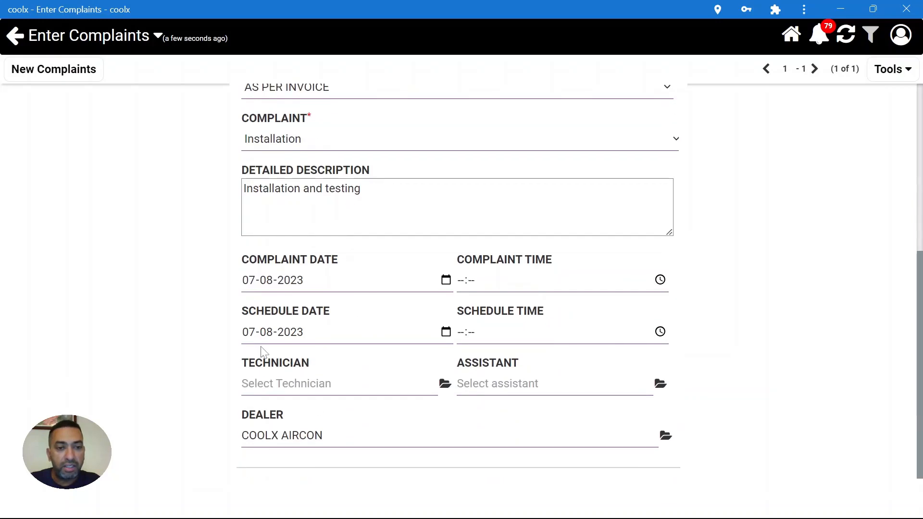
{"action": "left_click", "coordinate": [384, 378]}
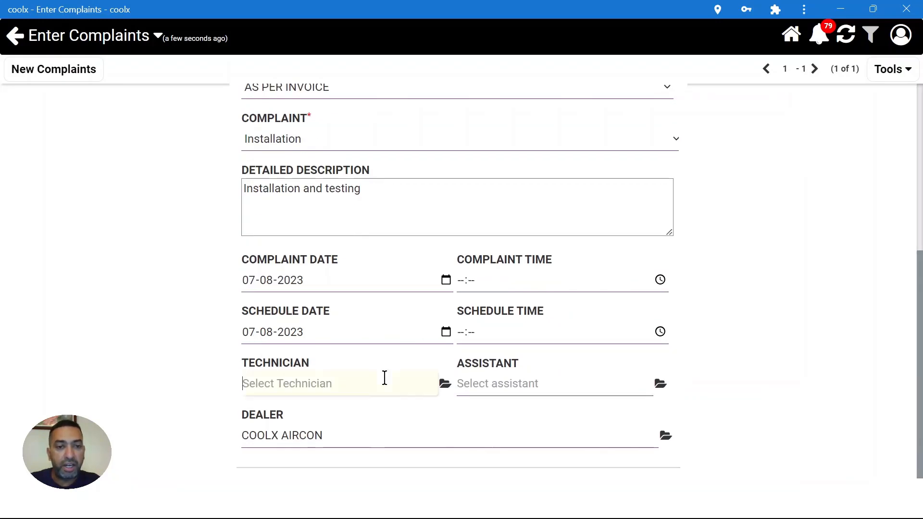
{"action": "type", "text": "ta"}
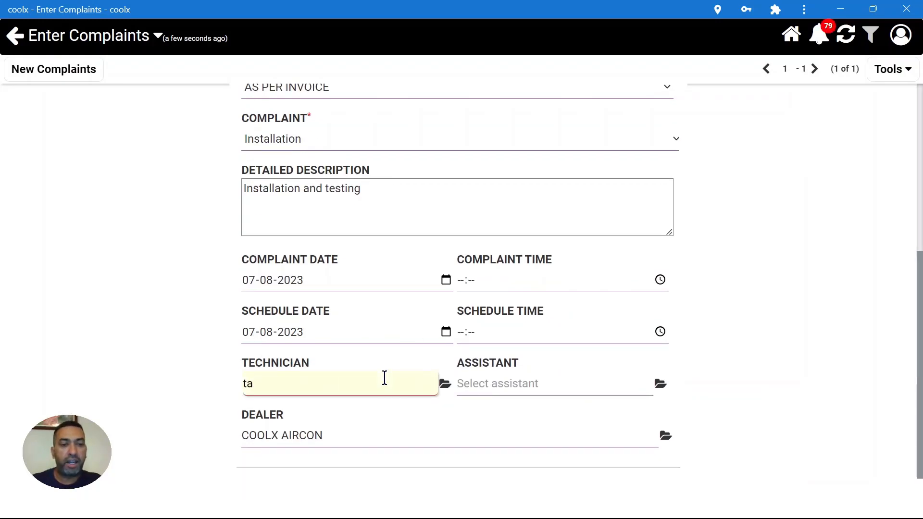
{"action": "left_click", "coordinate": [346, 423]}
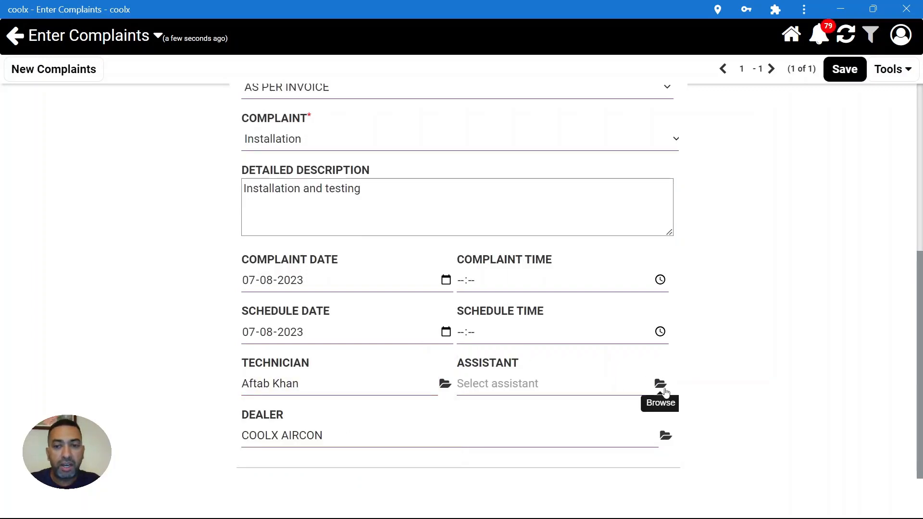
{"action": "left_click", "coordinate": [660, 383]}
{"action": "left_click", "coordinate": [449, 209]}
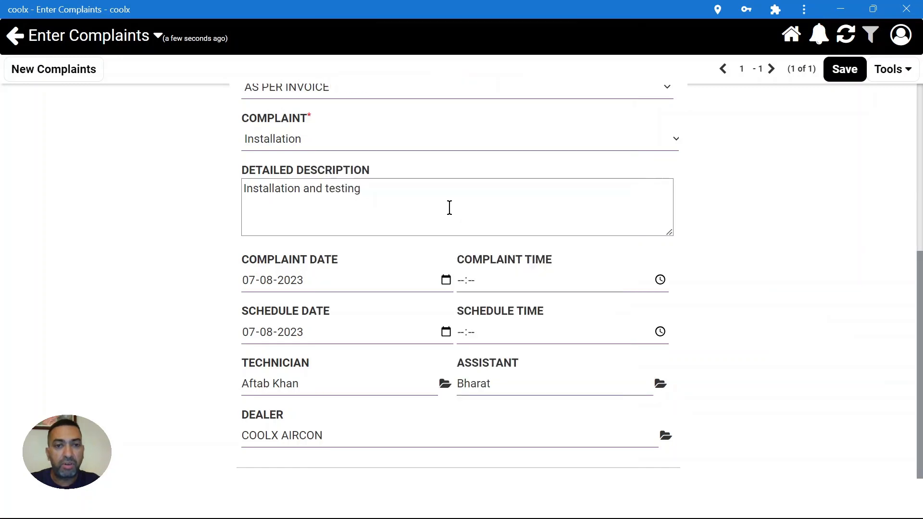
{"action": "left_click", "coordinate": [850, 70]}
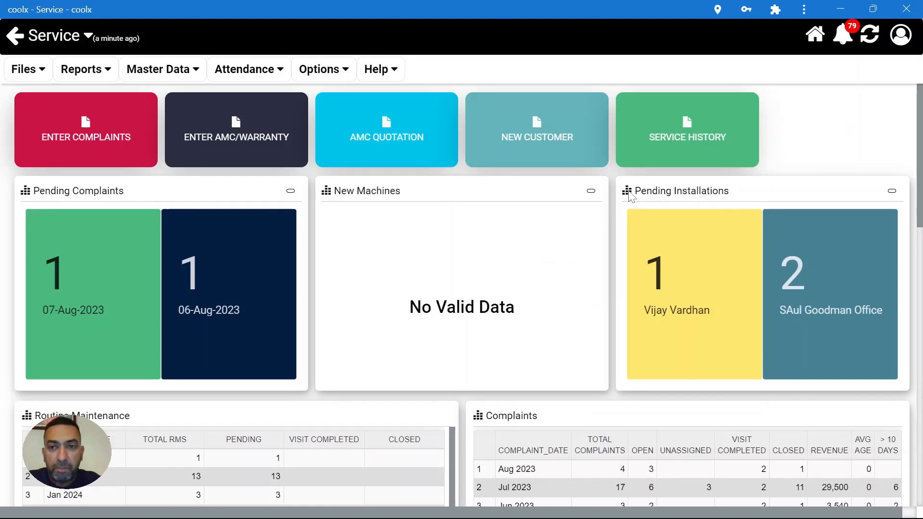
- Open the customer's job from the Pending Installations panel on the Service dashboard
{"action": "left_click_drag", "start_coordinate": [633, 192], "coordinate": [744, 195]}
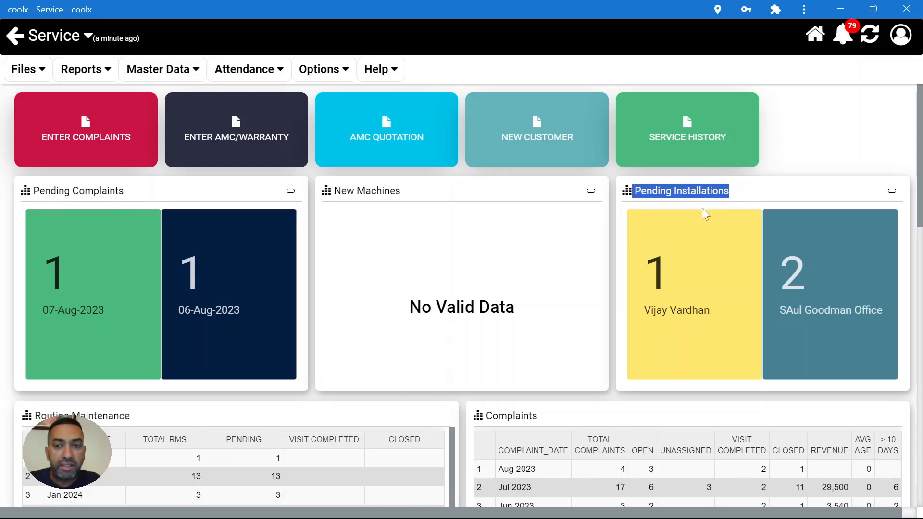
{"action": "left_click", "coordinate": [672, 300]}
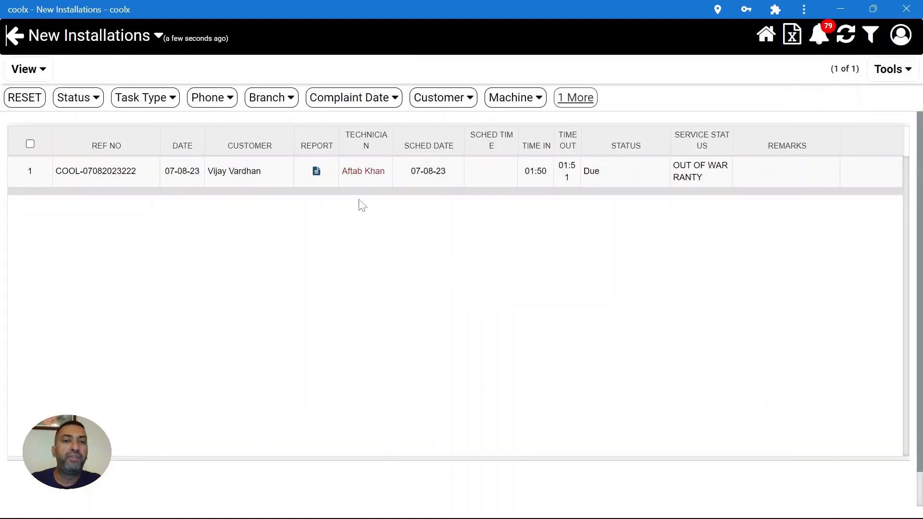
- Select the installation complaint and issue spares, creating delivery note 0201 for the technician
{"action": "left_click", "coordinate": [504, 172]}
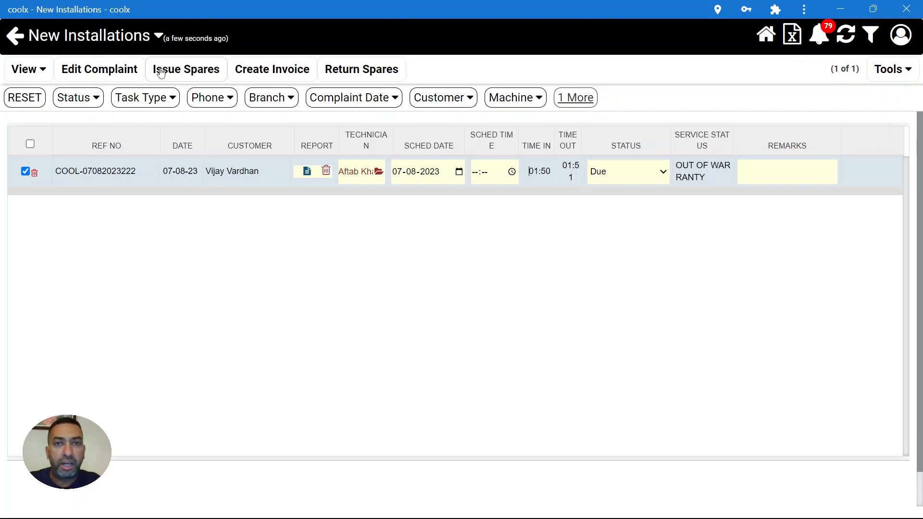
{"action": "left_click", "coordinate": [161, 71]}
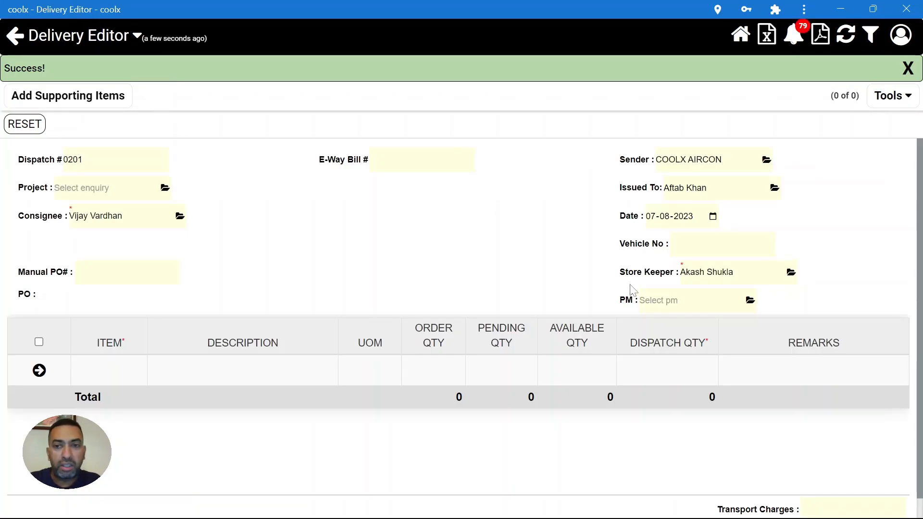
- Add 15 RMT of CTS001 copper tube to delivery 0201 and save it
{"action": "left_click", "coordinate": [111, 367]}
{"action": "type", "text": "cts"}
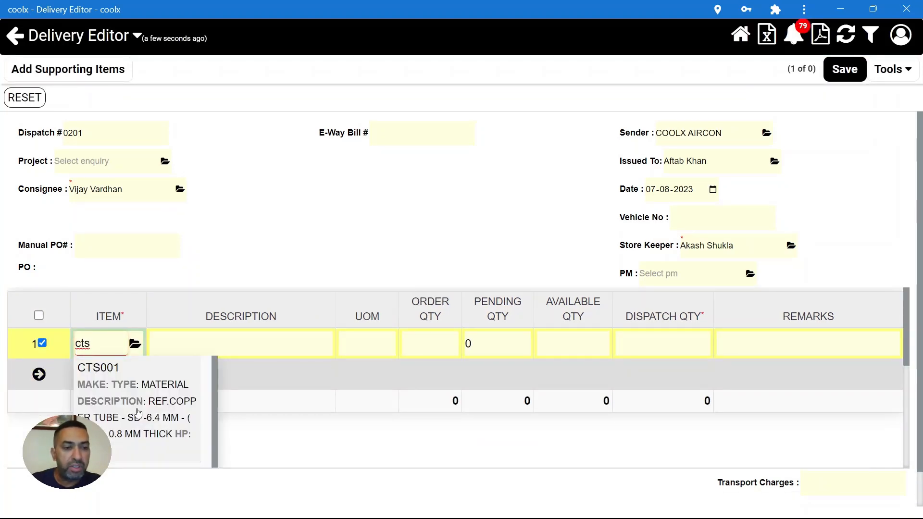
{"action": "left_click", "coordinate": [140, 413]}
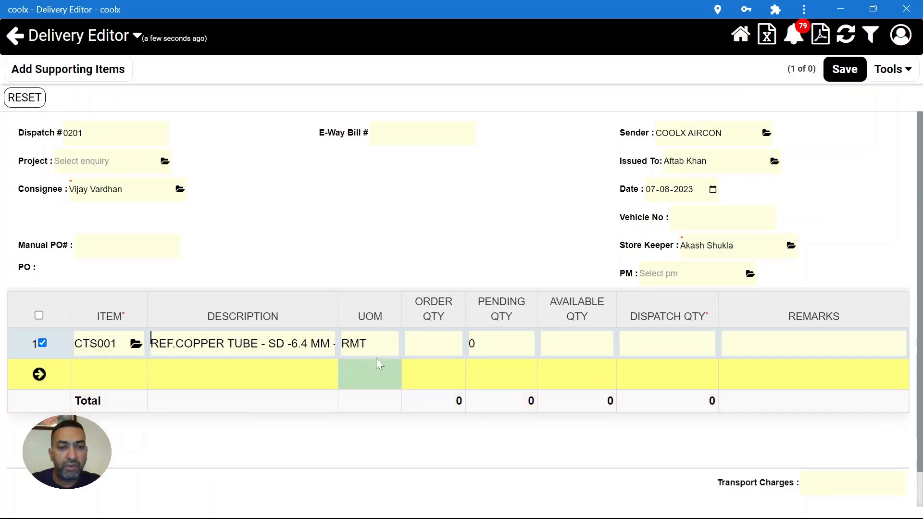
{"action": "left_click", "coordinate": [670, 340]}
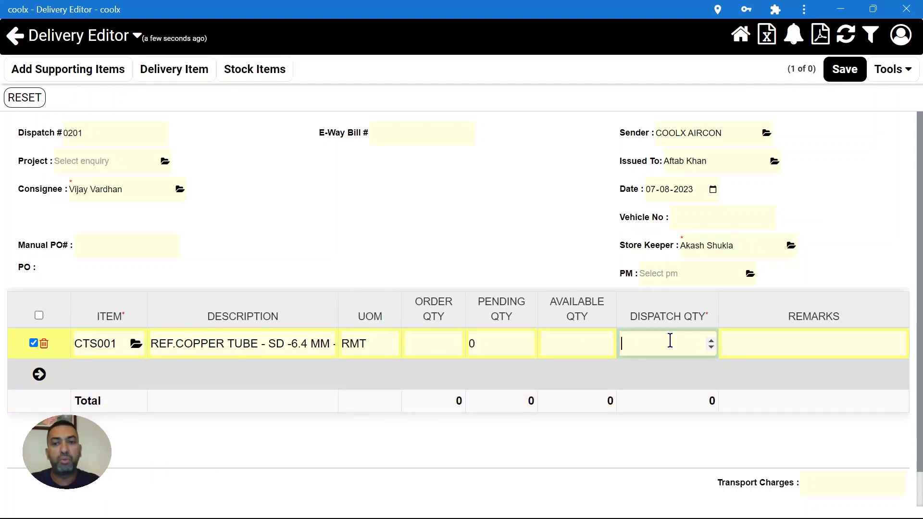
{"action": "type", "text": "15"}
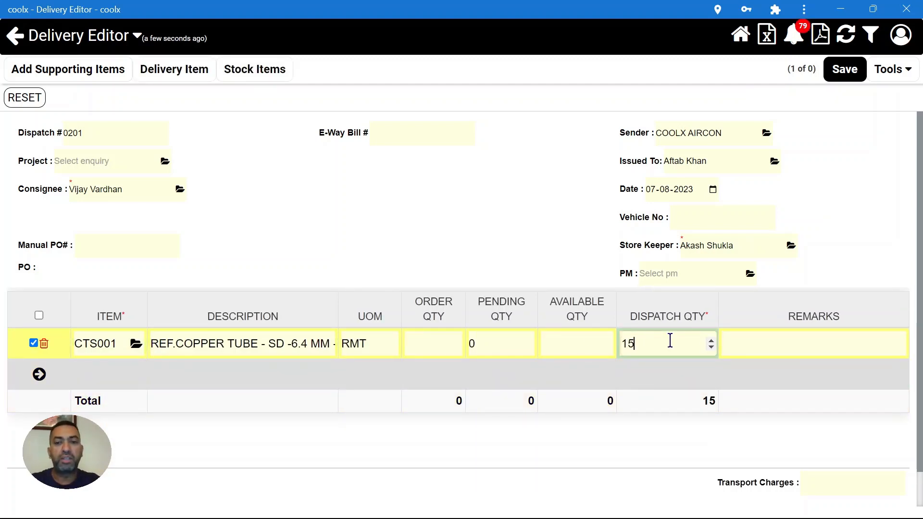
{"action": "left_click", "coordinate": [854, 76]}
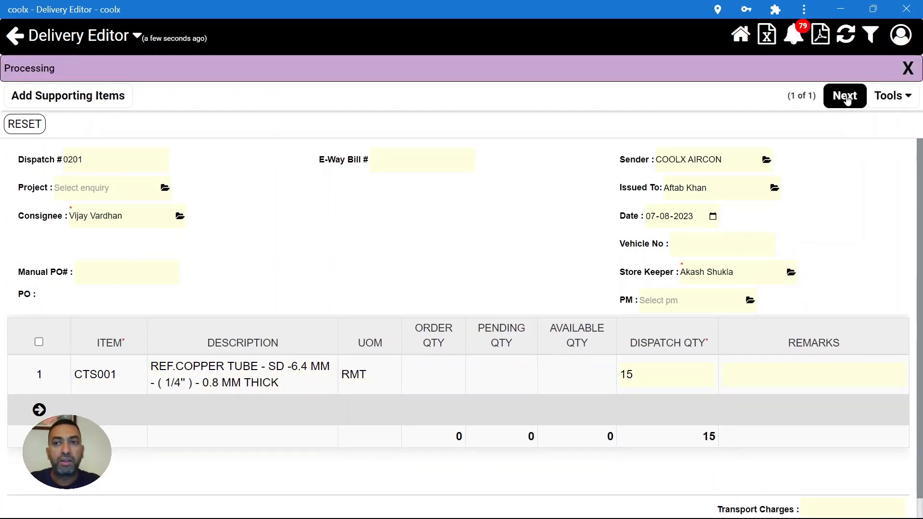
{"action": "left_click", "coordinate": [846, 97]}
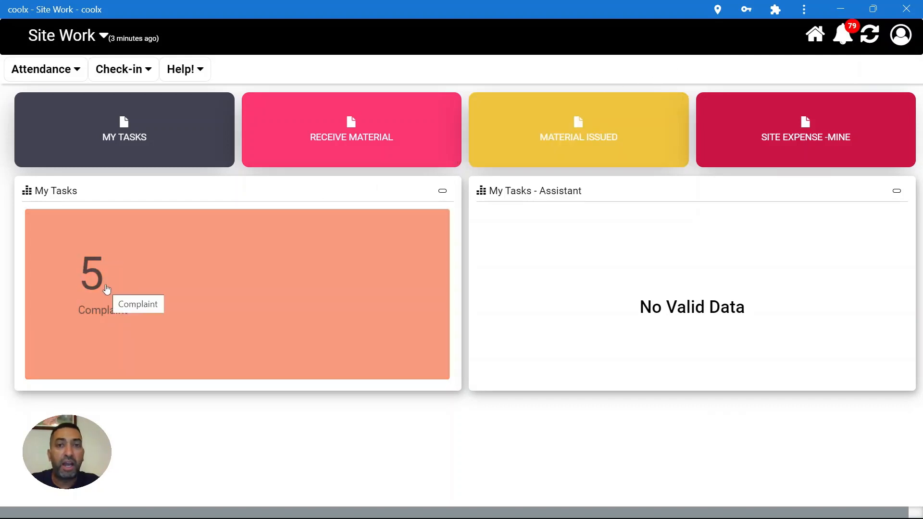
- Open the Complaint tile under My Tasks to list the five assigned complaints
{"action": "left_click", "coordinate": [133, 284]}
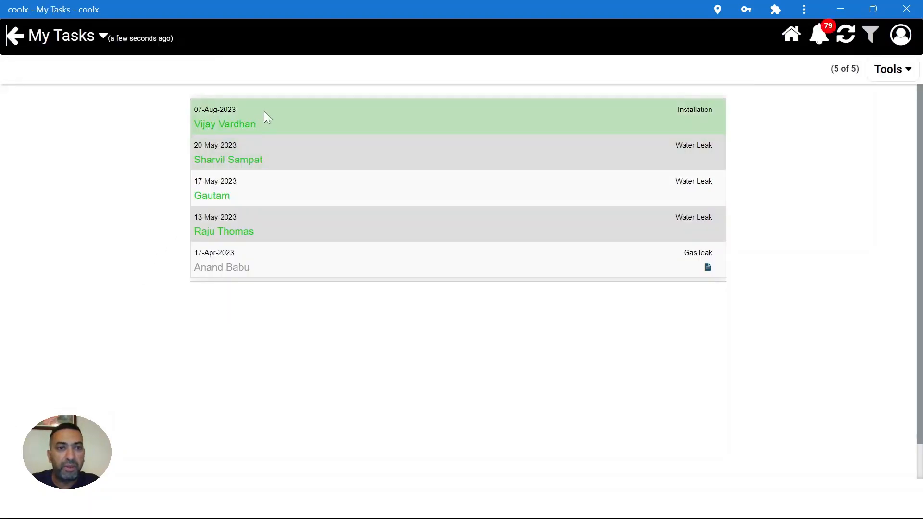
- Check in to the 07-Aug-2023 installation task
{"action": "left_click", "coordinate": [325, 105]}
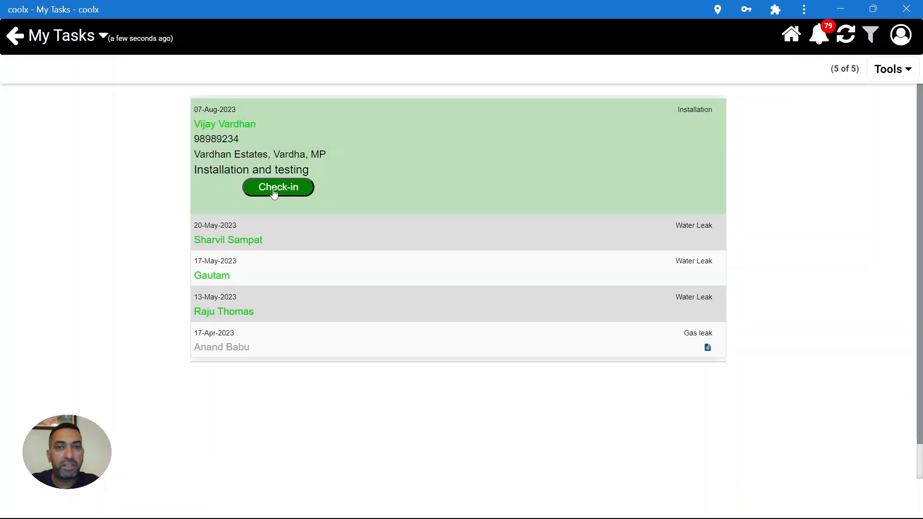
{"action": "left_click", "coordinate": [273, 189]}
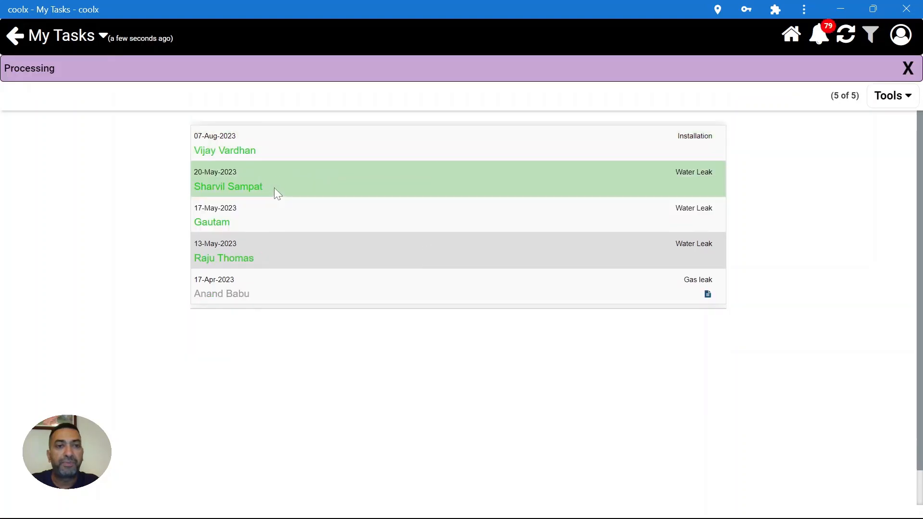
{"action": "left_click", "coordinate": [342, 136]}
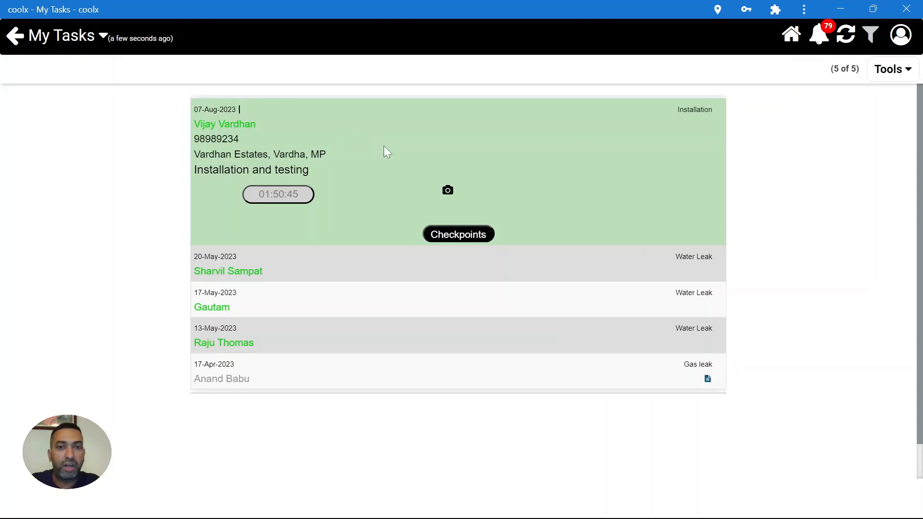
- Tick all six checkpoints, from Voltage to Unit Condition, and save their status as DONE
{"action": "left_click", "coordinate": [459, 235]}
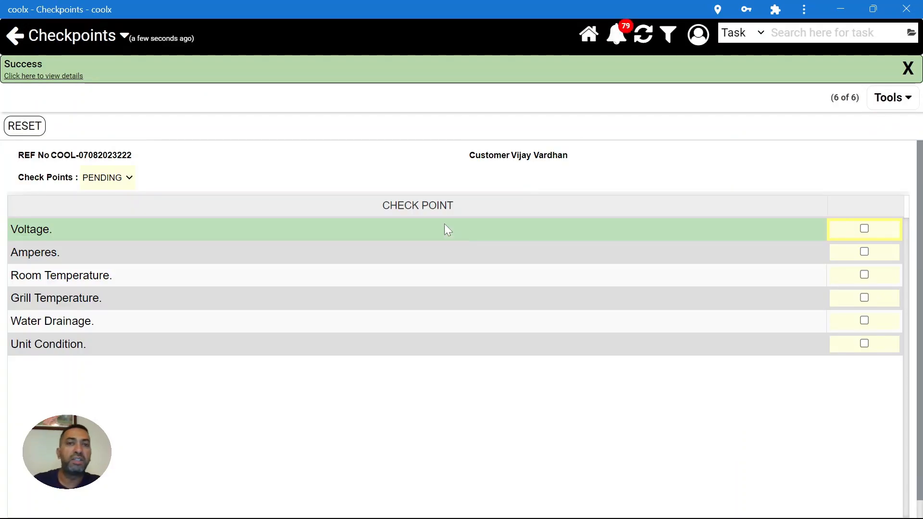
{"action": "left_click", "coordinate": [864, 229]}
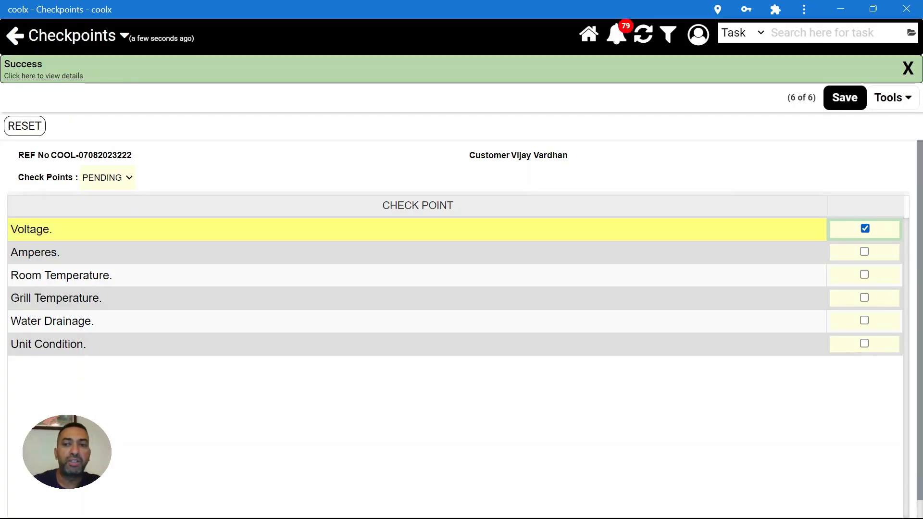
{"action": "left_click", "coordinate": [864, 253]}
{"action": "left_click", "coordinate": [864, 275]}
{"action": "left_click", "coordinate": [865, 298]}
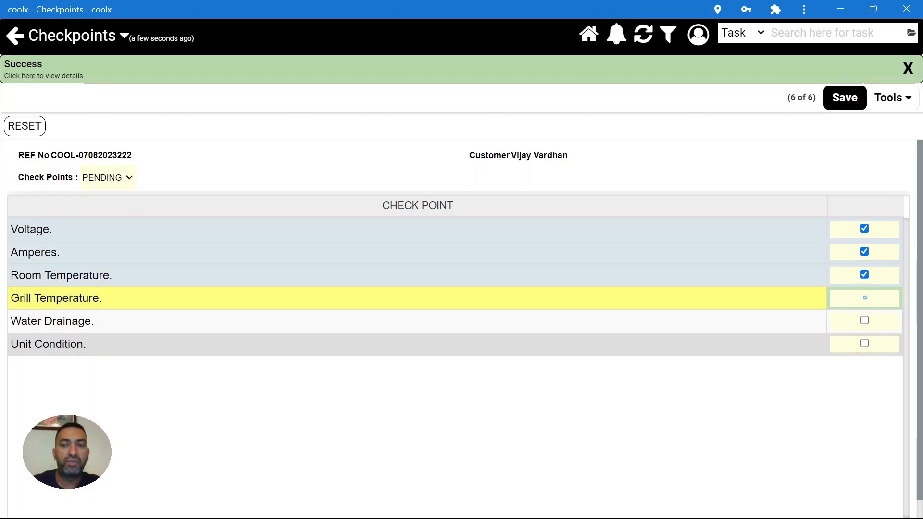
{"action": "left_click", "coordinate": [864, 321]}
{"action": "left_click", "coordinate": [865, 344]}
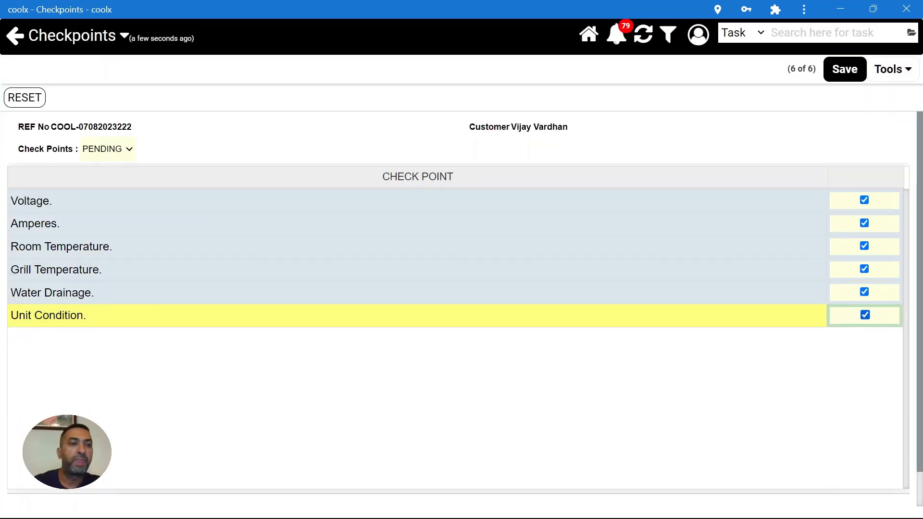
{"action": "left_click", "coordinate": [114, 154]}
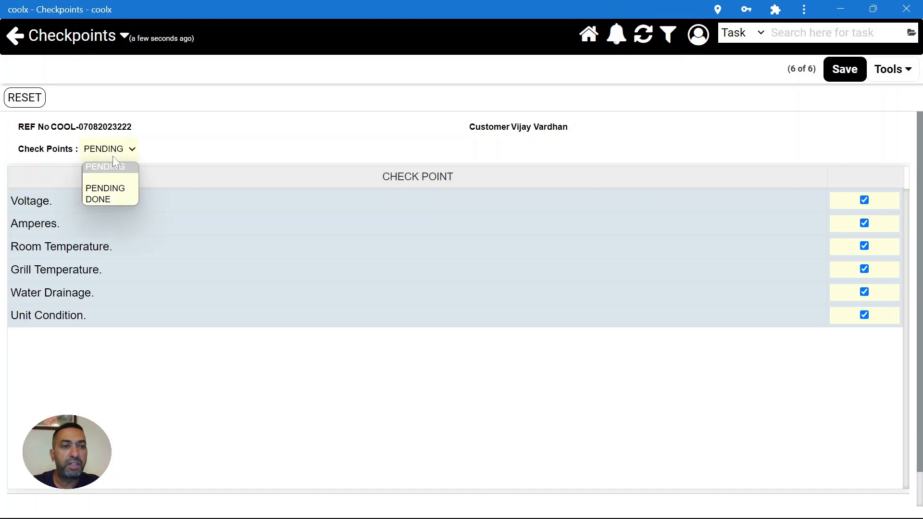
{"action": "left_click", "coordinate": [105, 197]}
{"action": "left_click", "coordinate": [840, 71]}
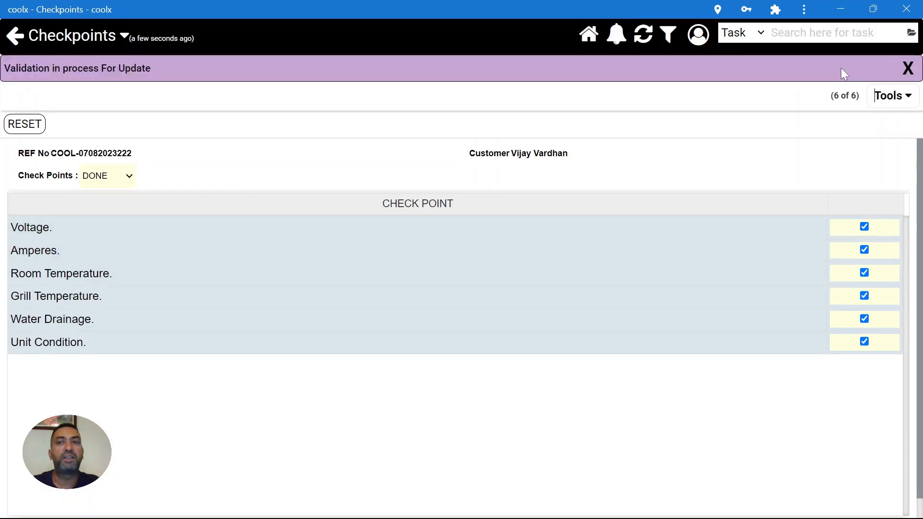
{"action": "left_click", "coordinate": [845, 99]}
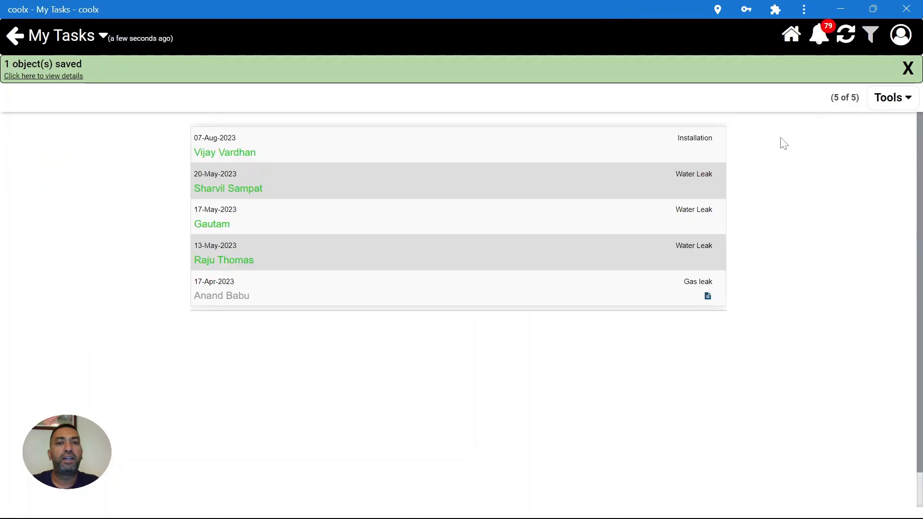
- Check out of the installation task to reach its Task Summary
{"action": "left_click", "coordinate": [541, 147]}
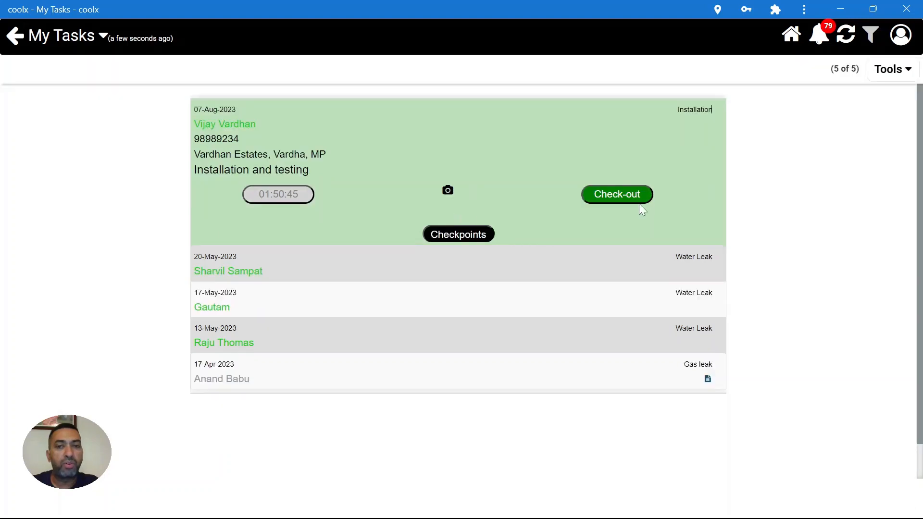
{"action": "left_click", "coordinate": [618, 195]}
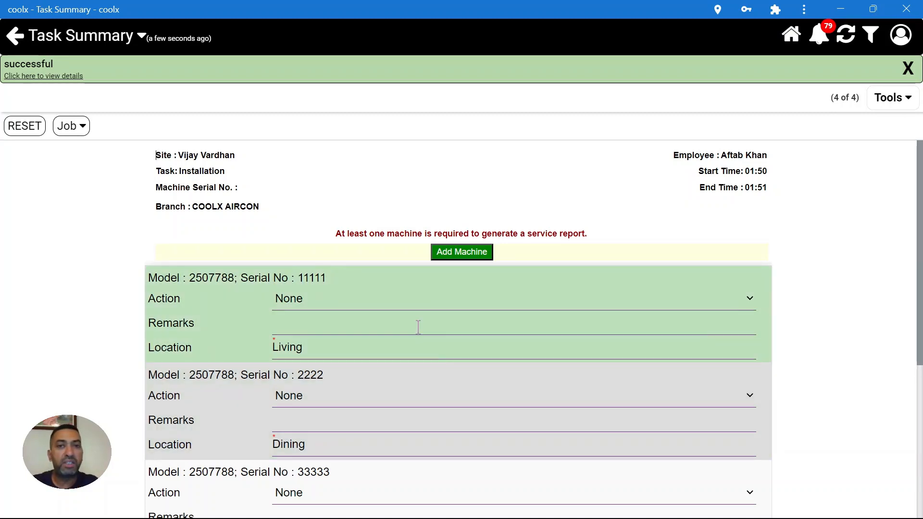
{"action": "scroll", "coordinate": [419, 358], "scroll_direction": "down", "scroll_amount": 6}
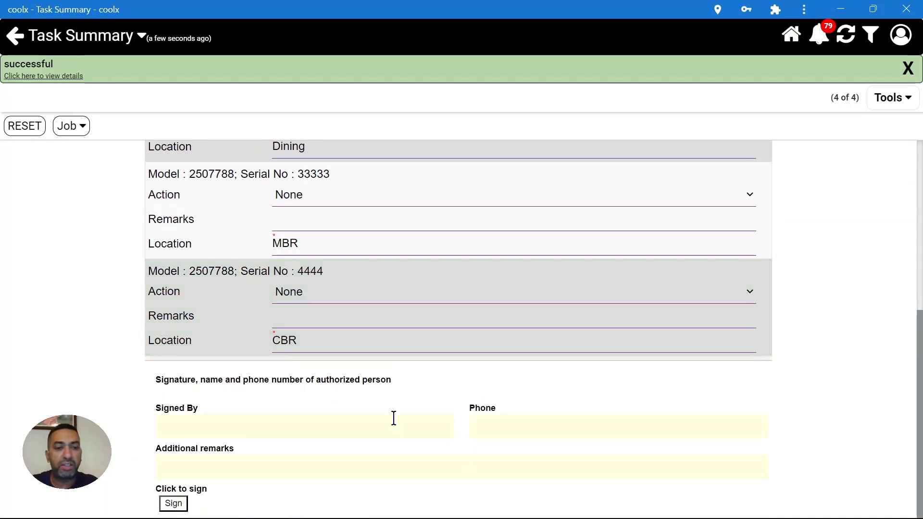
{"action": "scroll", "coordinate": [393, 418], "scroll_direction": "up", "scroll_amount": 6}
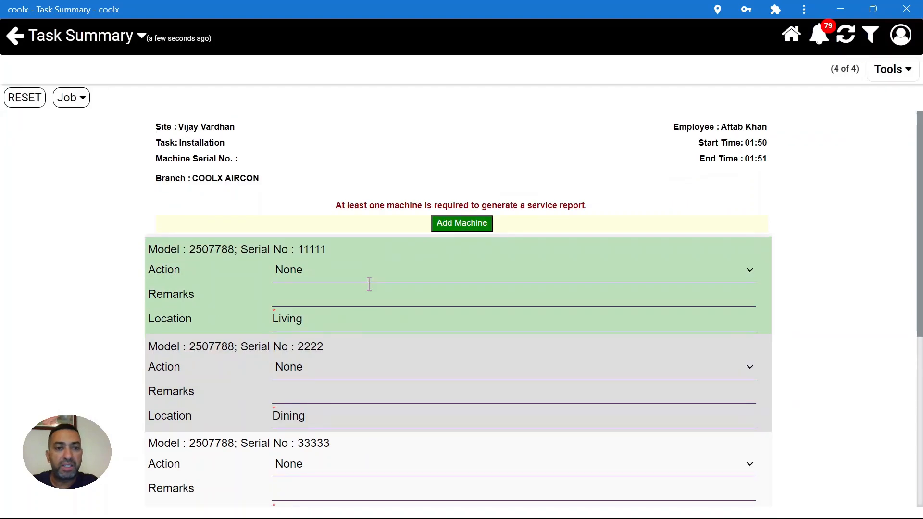
- Set the Action for machines 11111 and 2222 to Install
{"action": "left_click", "coordinate": [349, 272]}
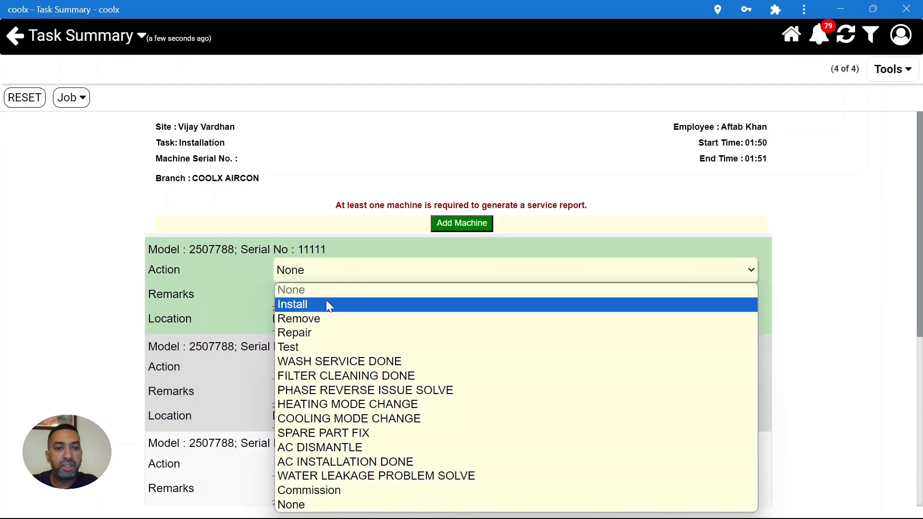
{"action": "left_click", "coordinate": [325, 305]}
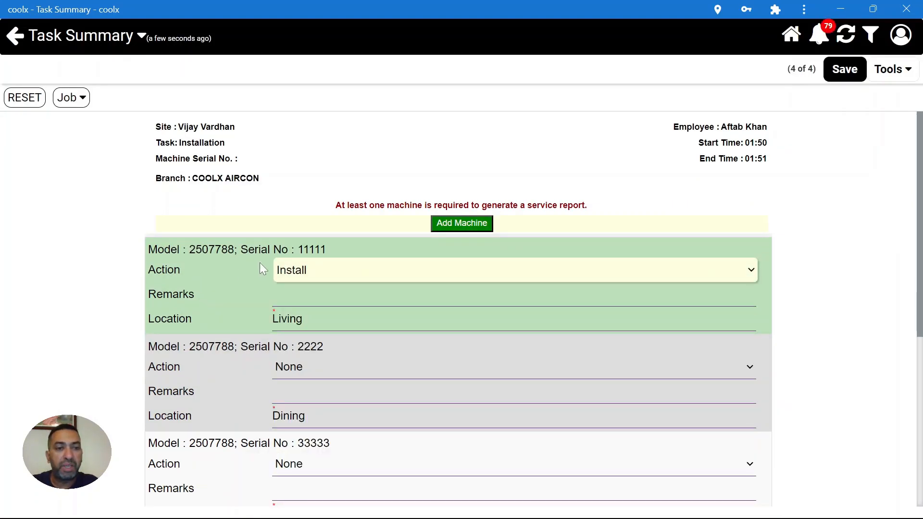
{"action": "left_click", "coordinate": [341, 367]}
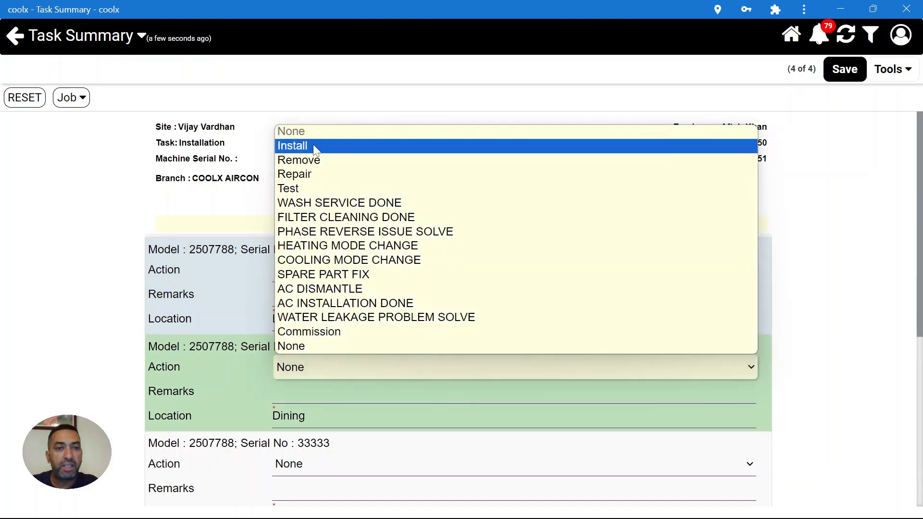
{"action": "left_click", "coordinate": [316, 149]}
{"action": "scroll", "coordinate": [388, 355], "scroll_direction": "down", "scroll_amount": 3}
- Set machines 33333 and 4444 to Install and review the remarks fields
{"action": "left_click", "coordinate": [317, 293]}
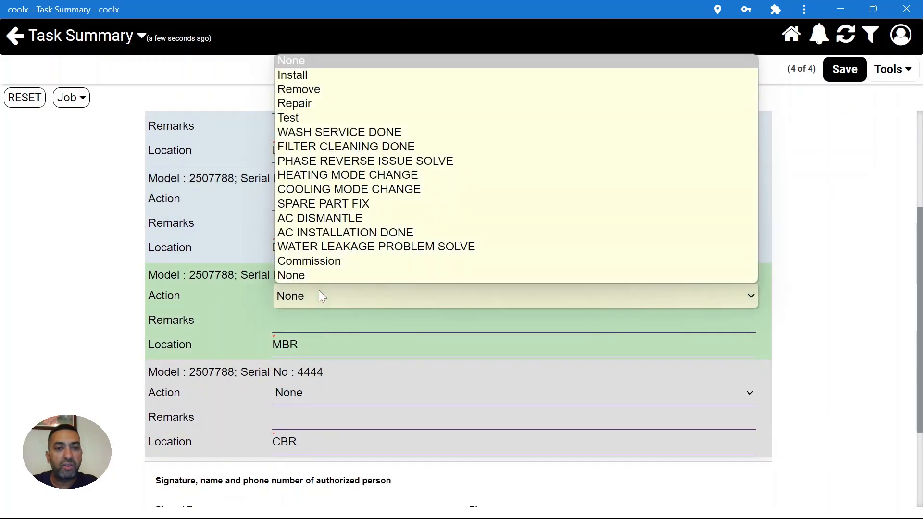
{"action": "left_click", "coordinate": [336, 75]}
{"action": "left_click", "coordinate": [284, 395]}
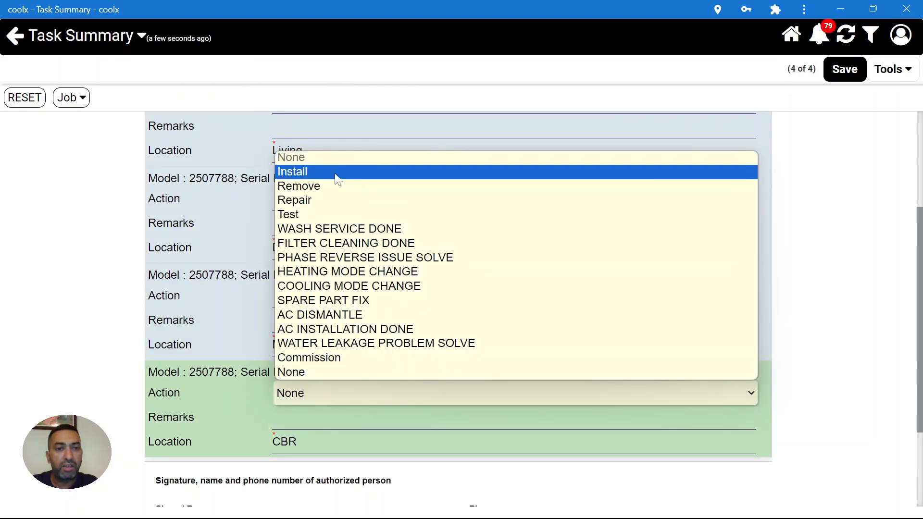
{"action": "left_click", "coordinate": [336, 172]}
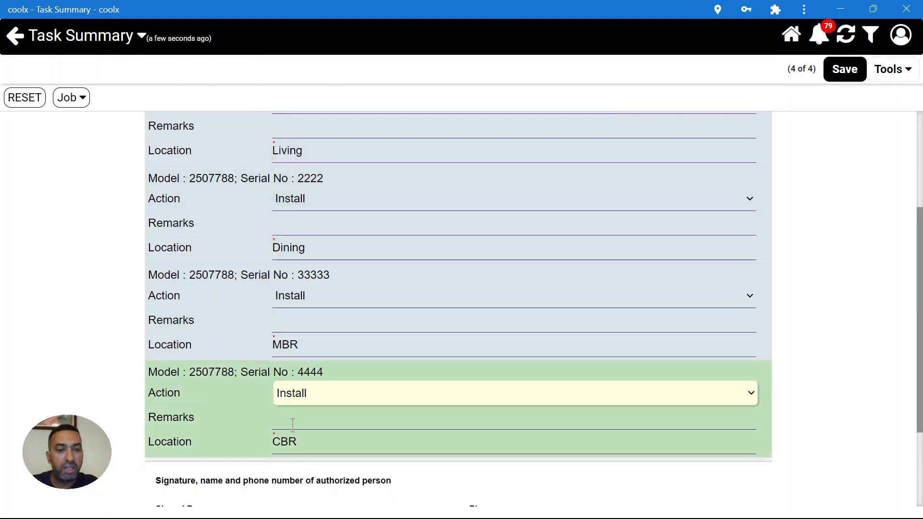
{"action": "left_click", "coordinate": [293, 425]}
{"action": "left_click", "coordinate": [332, 317]}
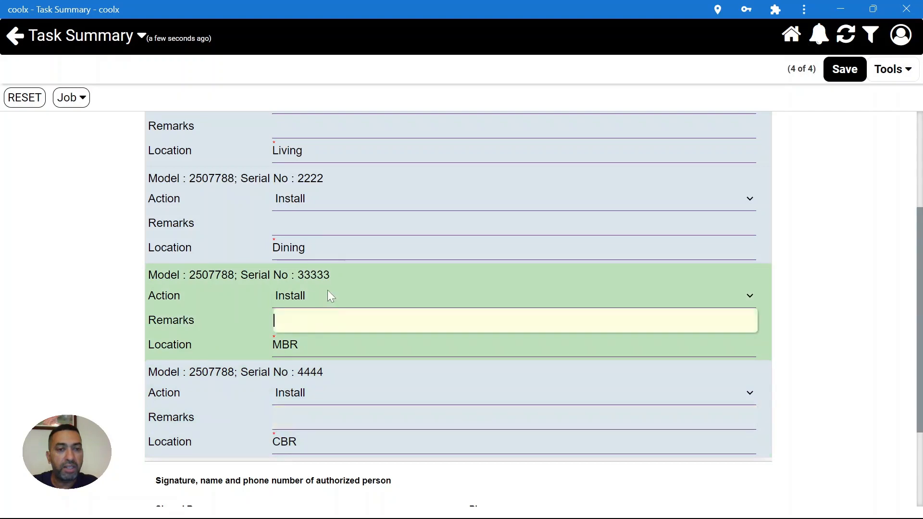
{"action": "left_click", "coordinate": [323, 224]}
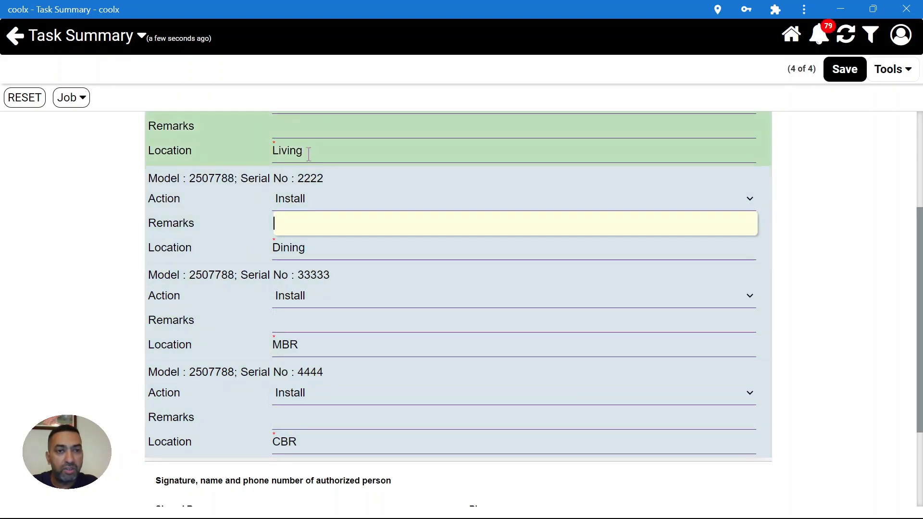
{"action": "scroll", "coordinate": [308, 154], "scroll_direction": "up", "scroll_amount": 3}
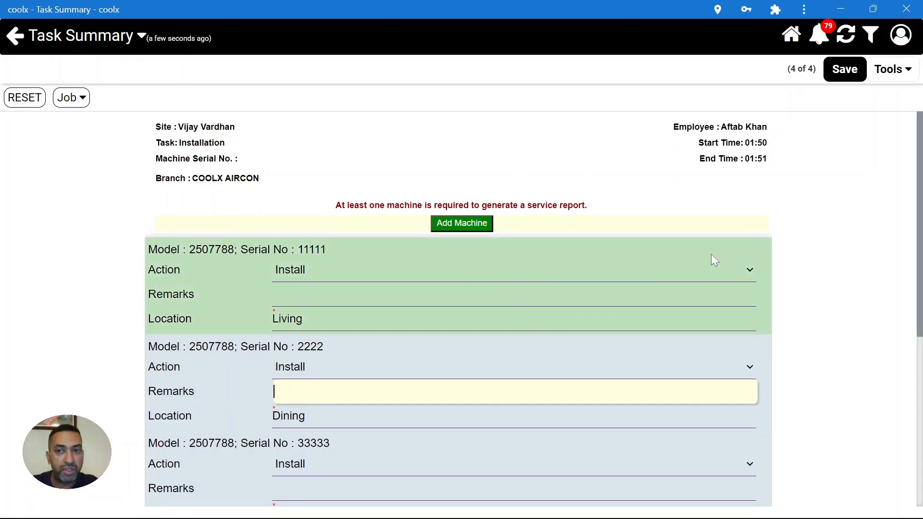
{"action": "scroll", "coordinate": [836, 327], "scroll_direction": "down", "scroll_amount": 5}
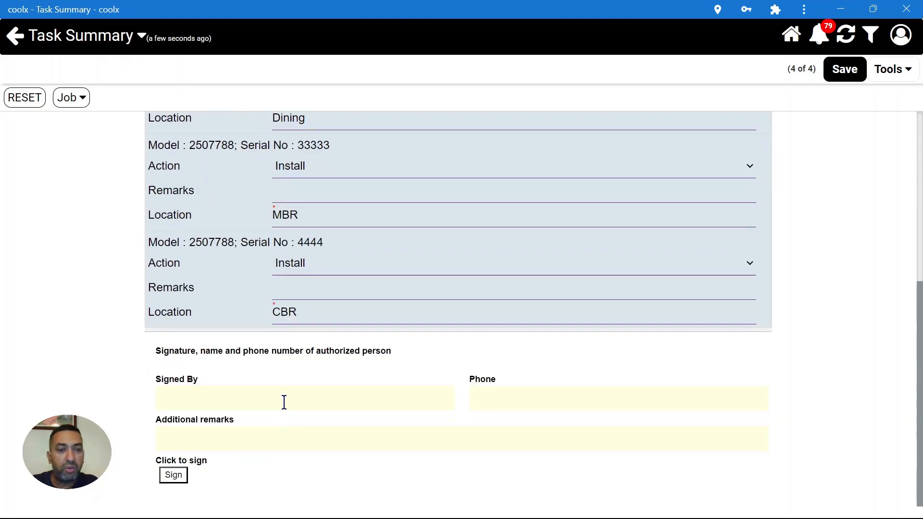
- Enter the authorised signer's name and phone number on the Task Summary
{"action": "left_click", "coordinate": [292, 395]}
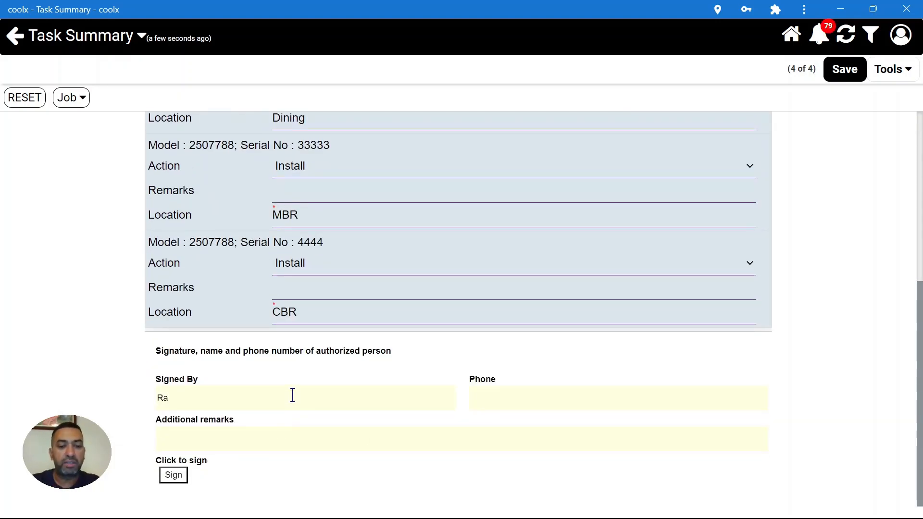
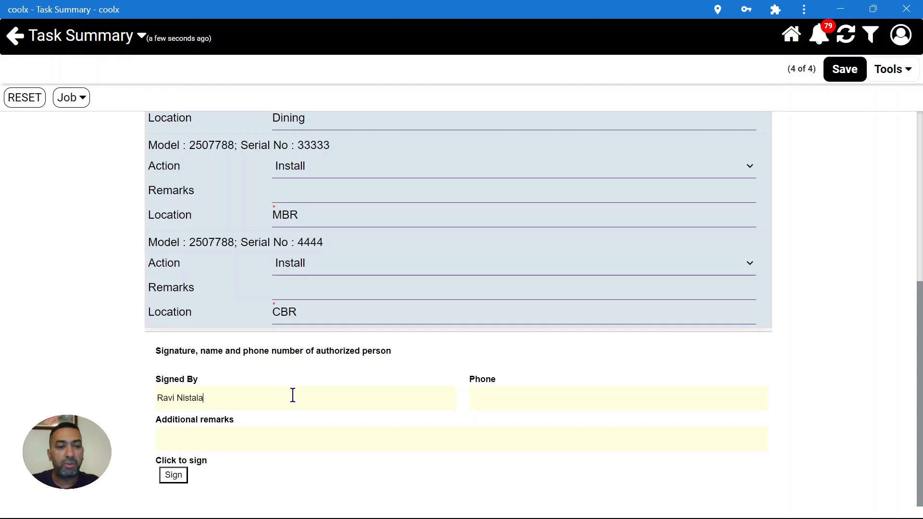
{"action": "key", "text": "Tab"}
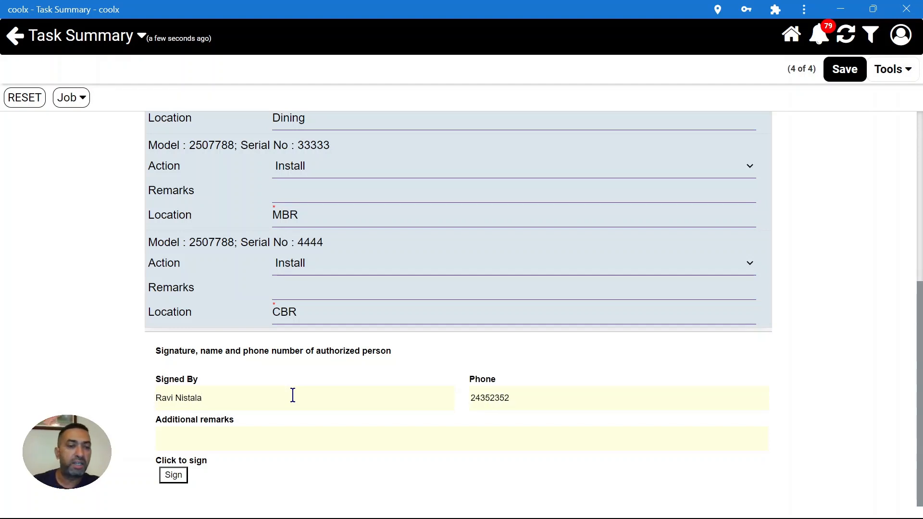
- Capture the signer's handwritten signature and save the task summary
{"action": "left_click", "coordinate": [174, 475]}
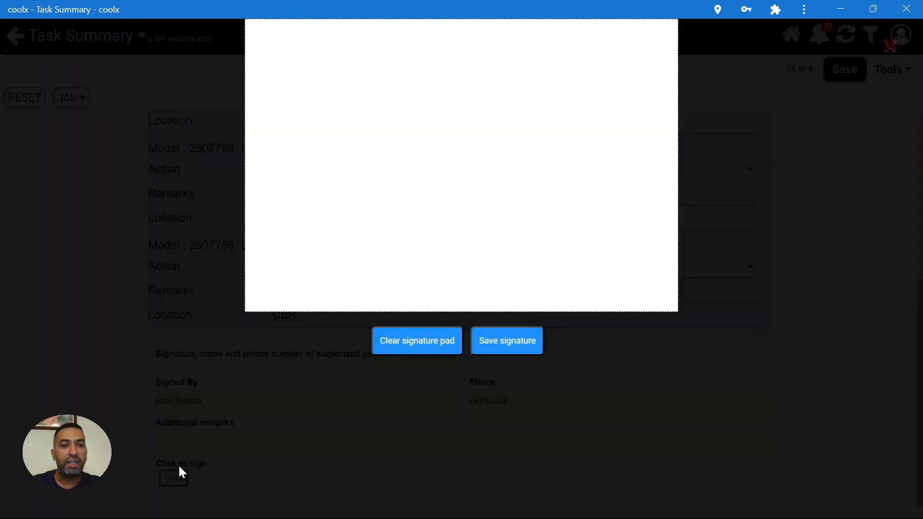
{"action": "mouse_move", "coordinate": [387, 107]}
{"action": "left_mouse_down"}
{"action": "mouse_move", "coordinate": [379, 198]}
{"action": "mouse_move", "coordinate": [500, 141]}
{"action": "left_mouse_up"}
{"action": "left_click", "coordinate": [502, 109]}
{"action": "left_click_drag", "start_coordinate": [478, 212], "coordinate": [515, 181]}
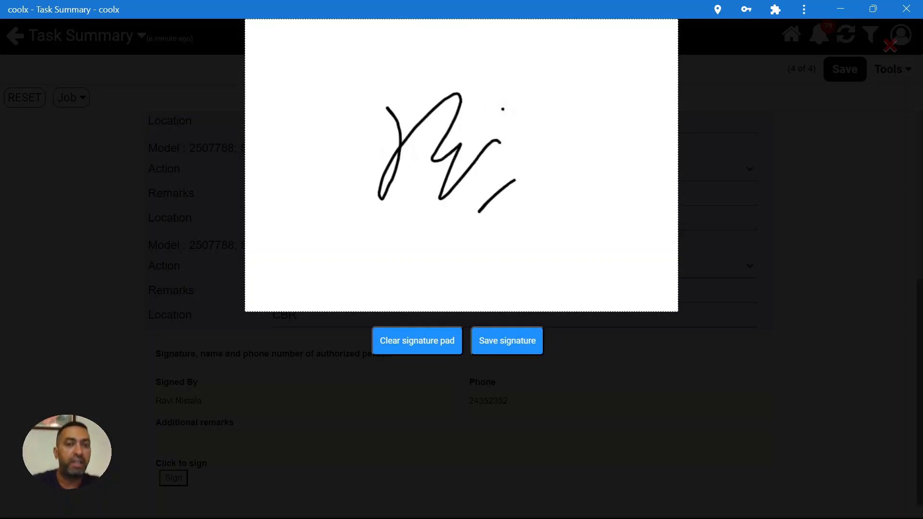
{"action": "left_click", "coordinate": [505, 198]}
{"action": "left_click", "coordinate": [507, 340]}
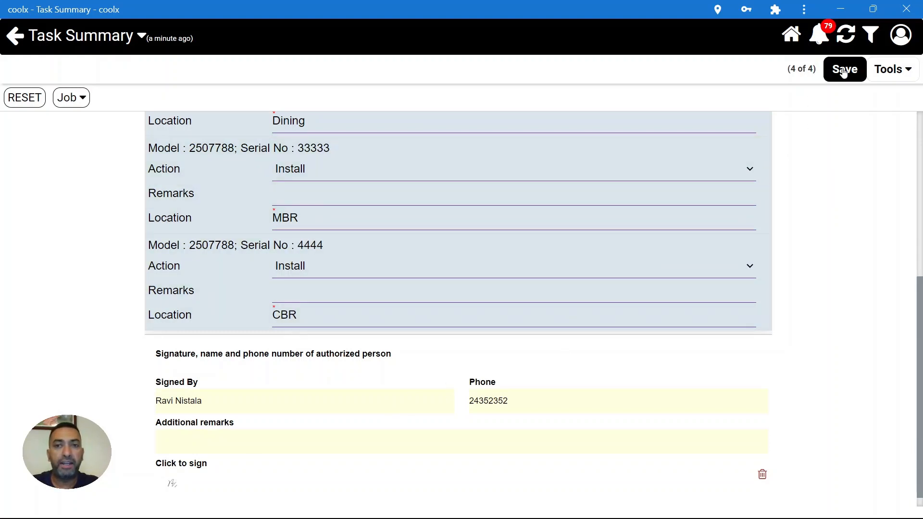
{"action": "left_click", "coordinate": [844, 71]}
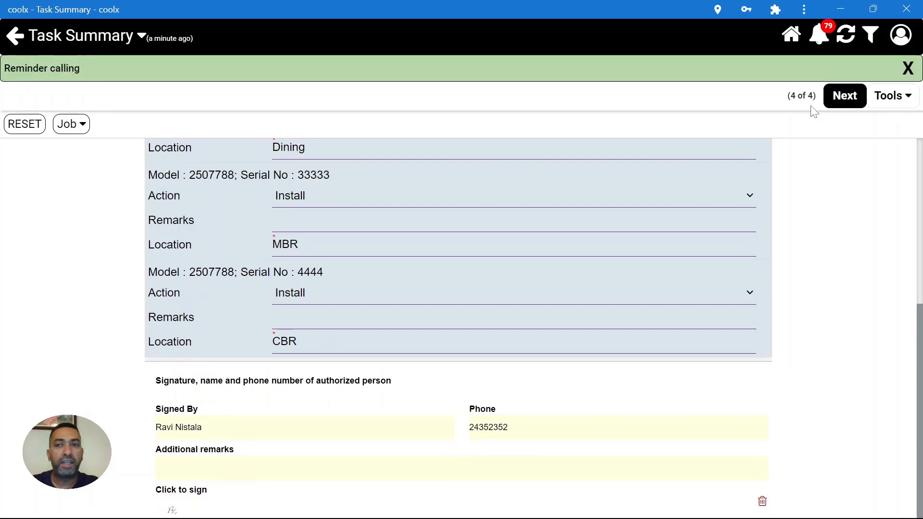
- Rate the service 5-Excellent with the remark 'Very good job done' and save
{"action": "left_click", "coordinate": [845, 98]}
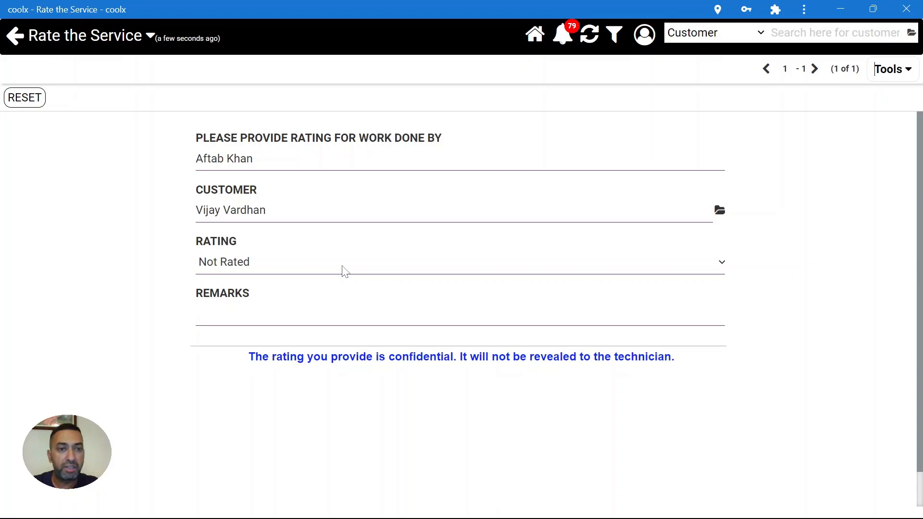
{"action": "left_click", "coordinate": [344, 272]}
{"action": "left_click", "coordinate": [259, 310]}
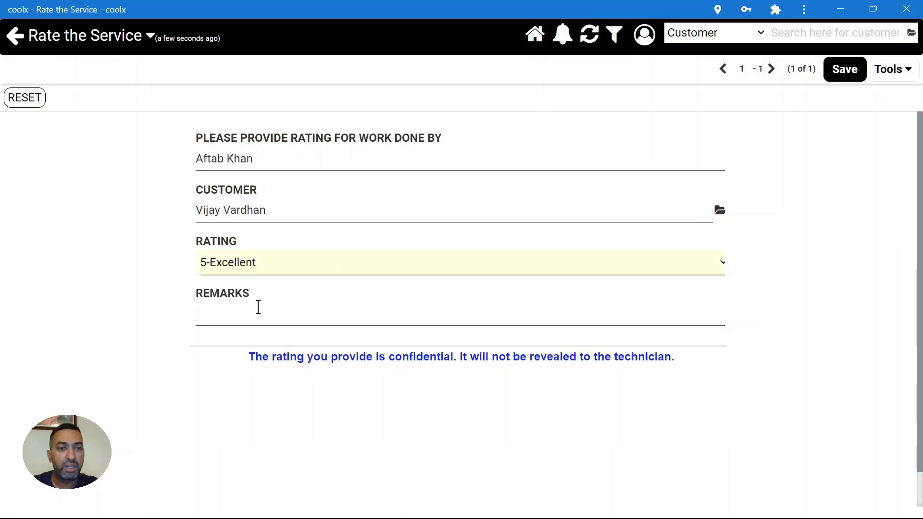
{"action": "left_click", "coordinate": [258, 307]}
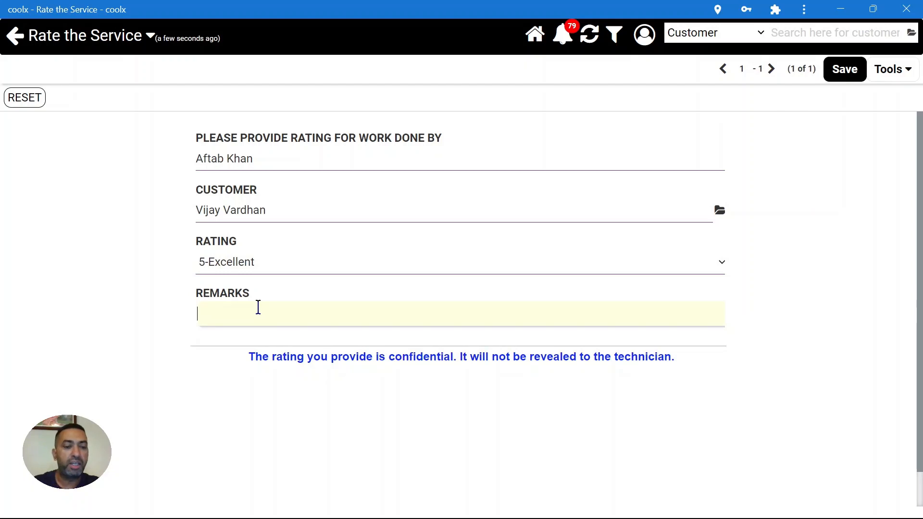
{"action": "type", "text": "Very goo"}
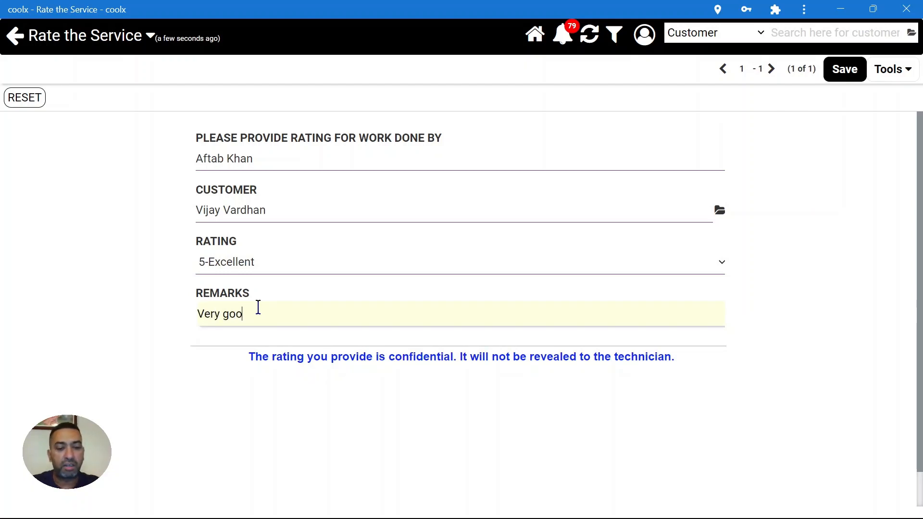
{"action": "type", "text": "d job done"}
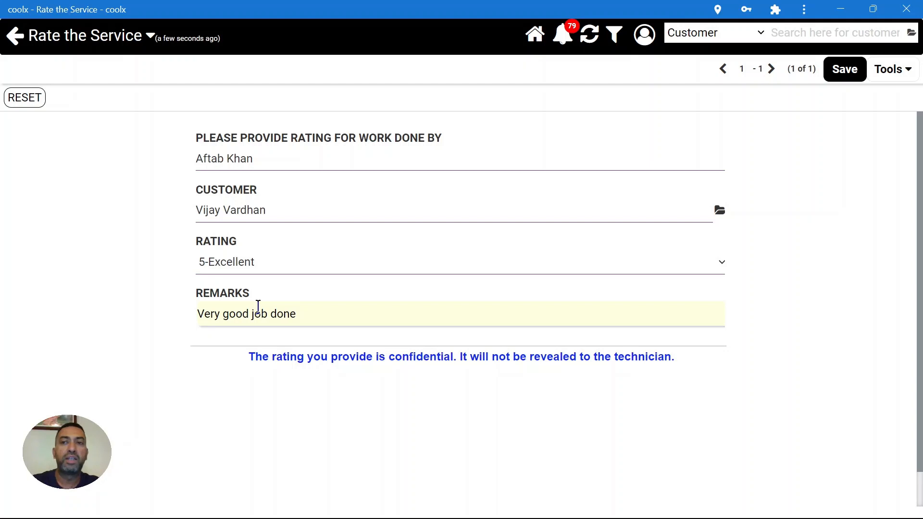
{"action": "left_click", "coordinate": [844, 68]}
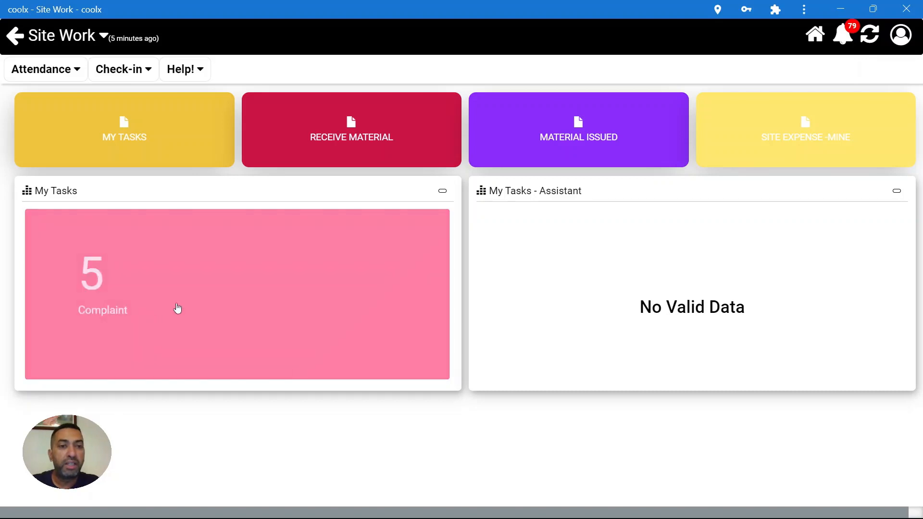
- Open the installation task's service completion certificate from My Tasks and scroll through it
{"action": "left_click", "coordinate": [178, 309]}
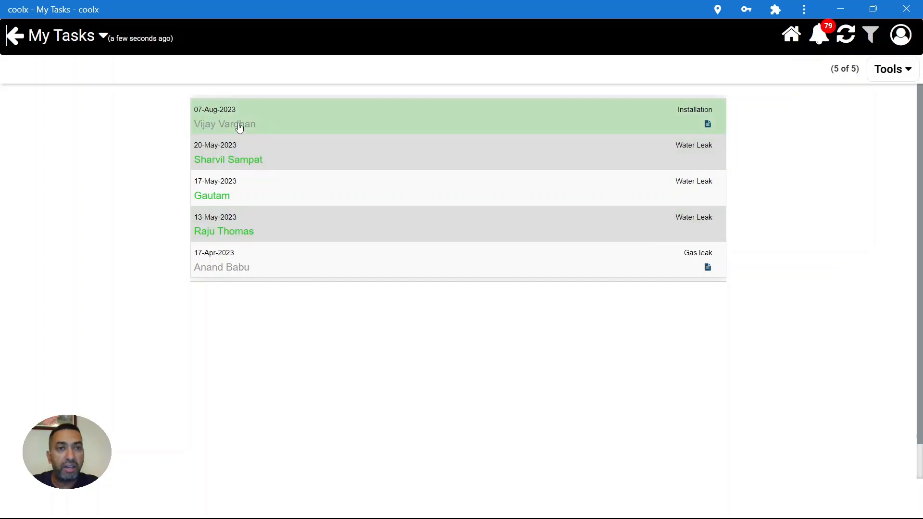
{"action": "left_click", "coordinate": [358, 101]}
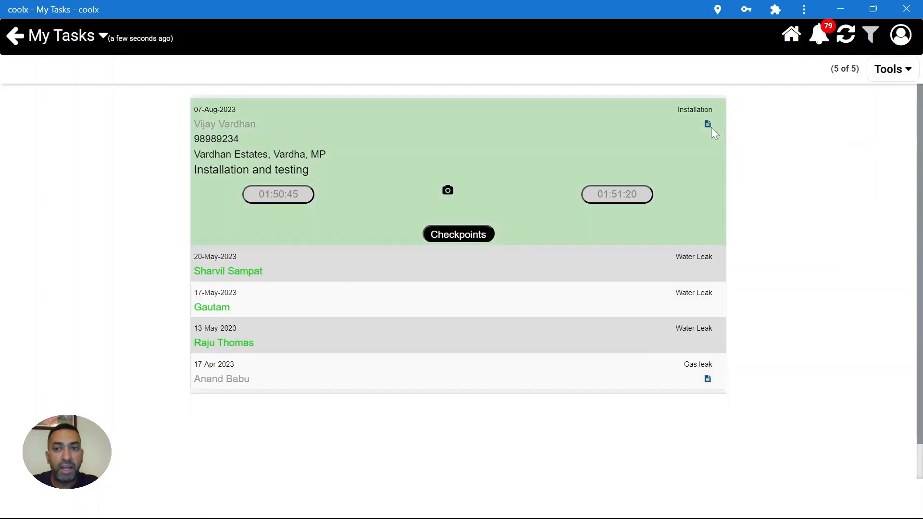
{"action": "left_click", "coordinate": [709, 126]}
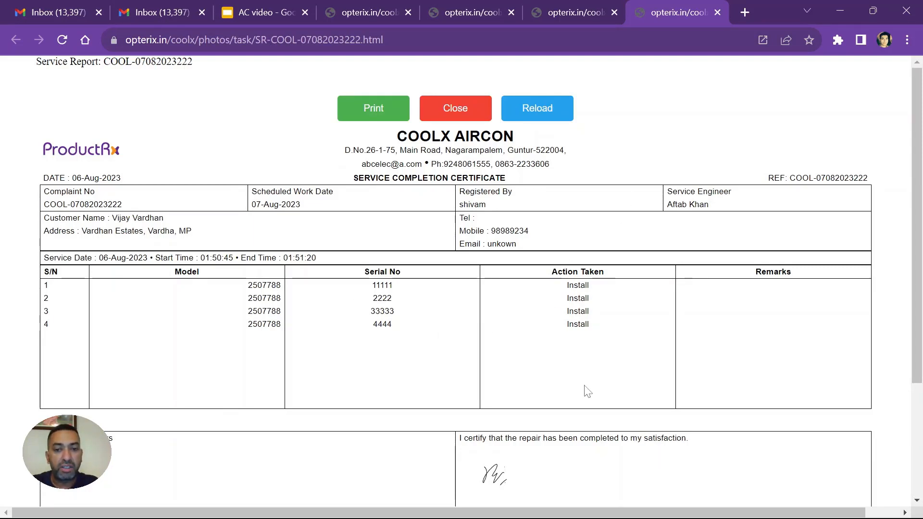
{"action": "scroll", "coordinate": [572, 437], "scroll_direction": "down", "scroll_amount": 3}
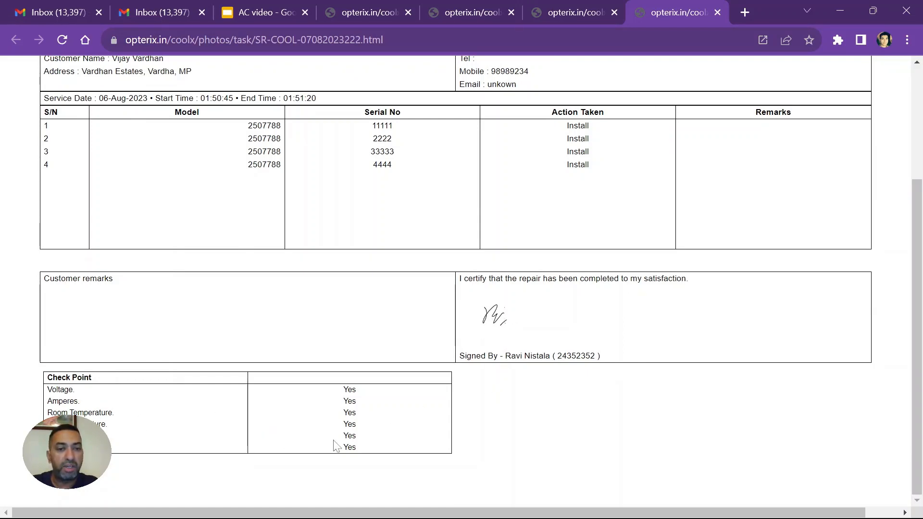
{"action": "scroll", "coordinate": [437, 313], "scroll_direction": "up", "scroll_amount": 3}
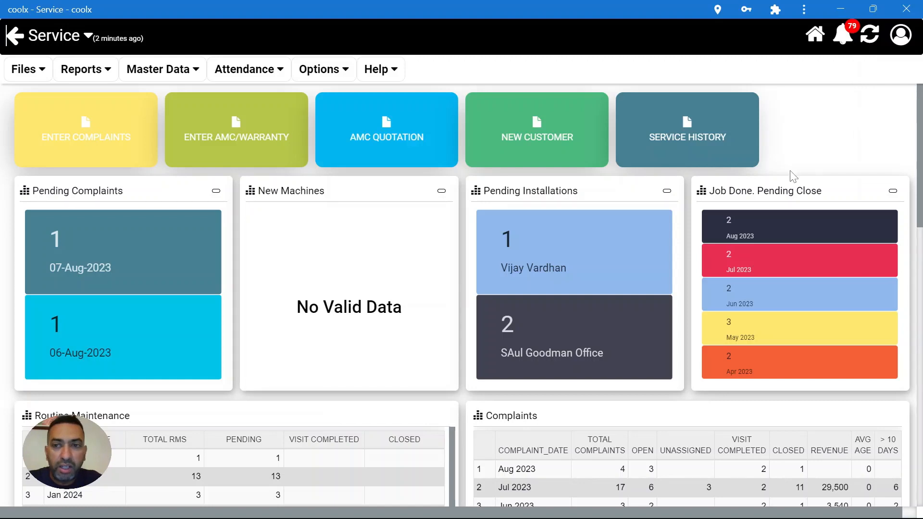
- Open the Complaints list from the Job Done. Pending Close panel
{"action": "left_click_drag", "start_coordinate": [710, 190], "coordinate": [823, 191]}
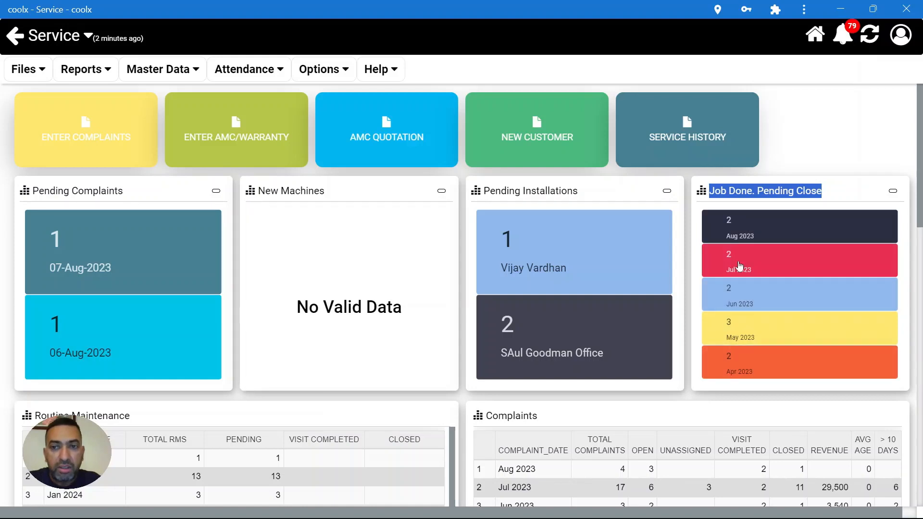
{"action": "left_click", "coordinate": [756, 228]}
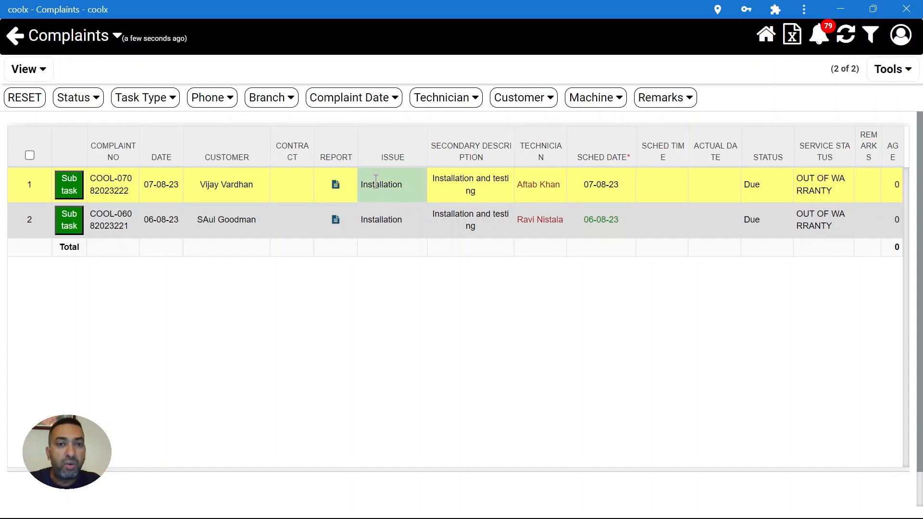
- Create a service invoice from the selected installation complaint
{"action": "left_click", "coordinate": [404, 183]}
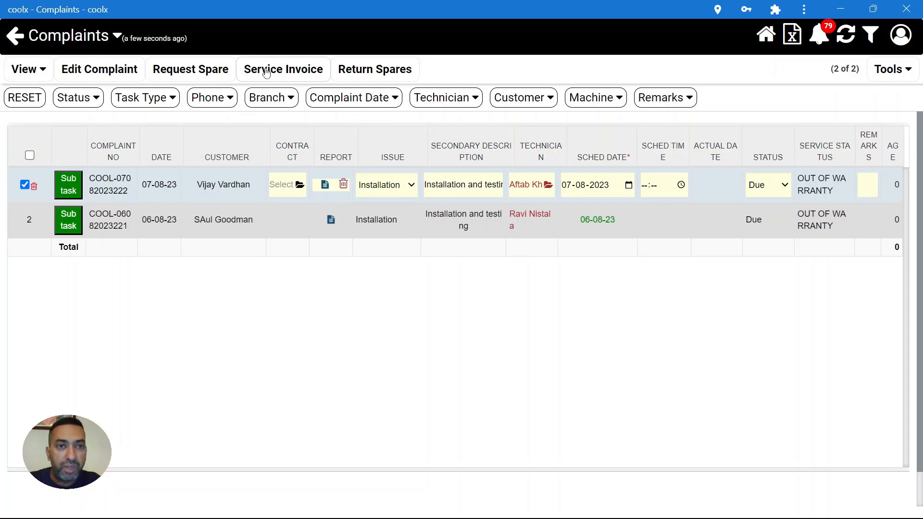
{"action": "left_click_drag", "start_coordinate": [243, 72], "coordinate": [310, 75]}
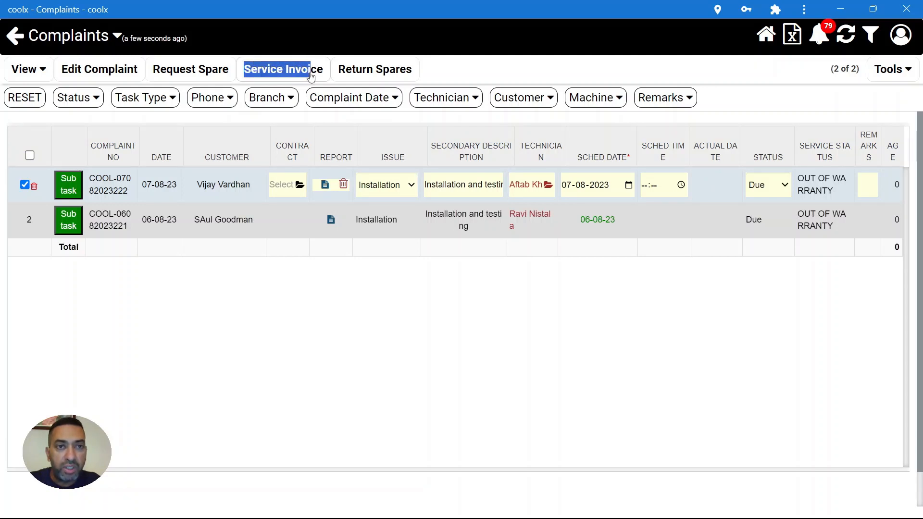
{"action": "left_click", "coordinate": [292, 73]}
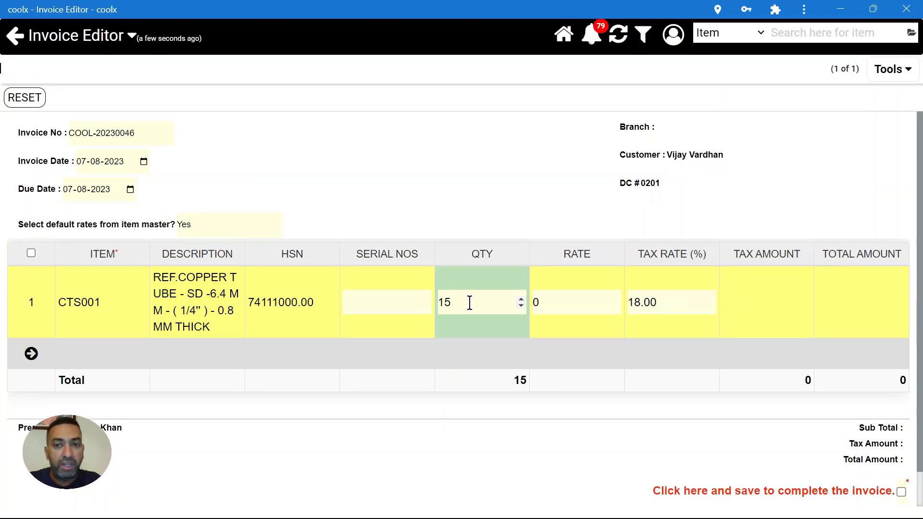
- Bill copper tube CTS001 at quantity 10 and rate 1200 instead of 15
{"action": "left_click", "coordinate": [470, 303]}
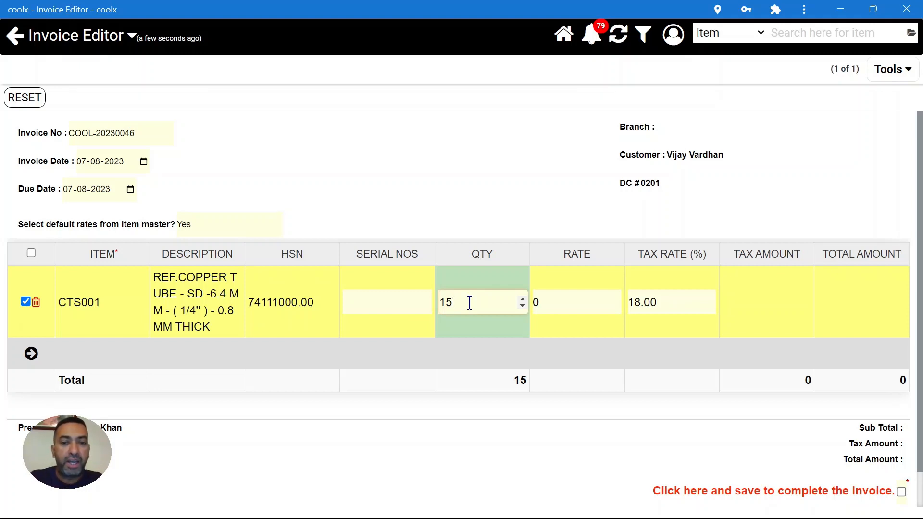
{"action": "key", "text": "BackSpace"}
{"action": "type", "text": "0"}
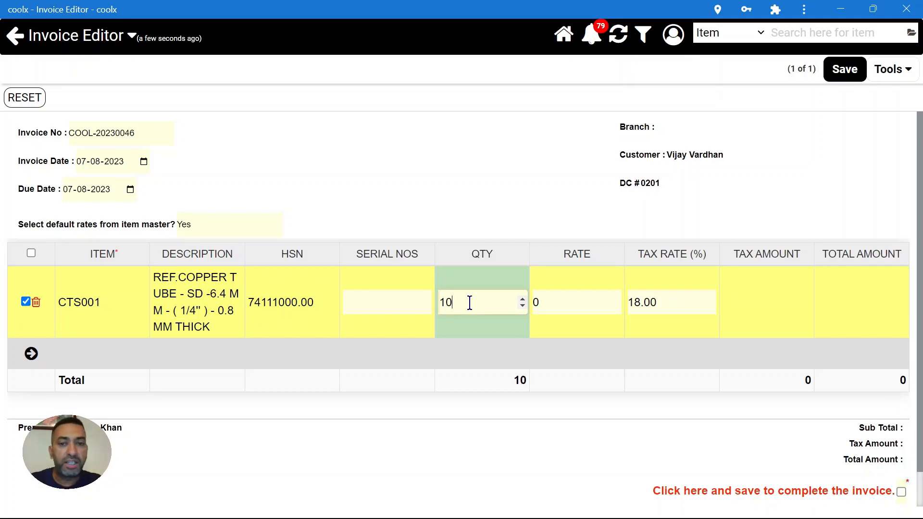
{"action": "left_click", "coordinate": [548, 301]}
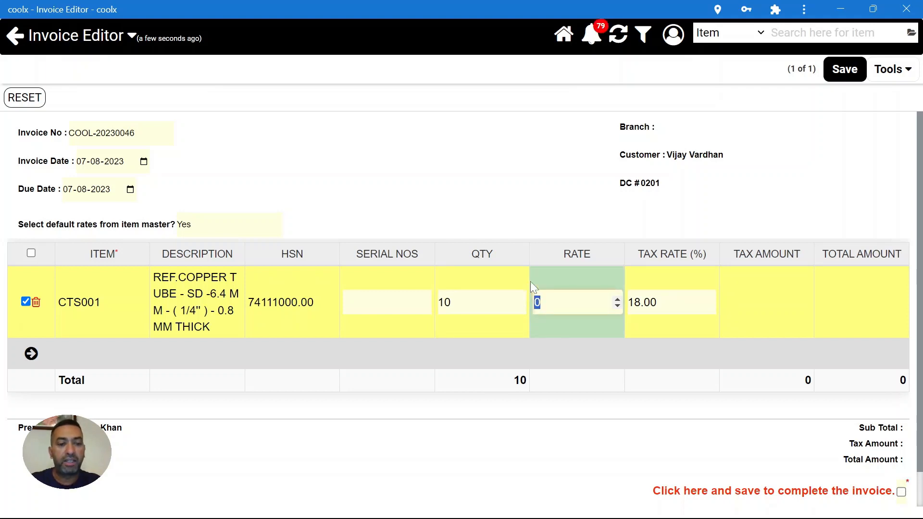
{"action": "type", "text": "1200"}
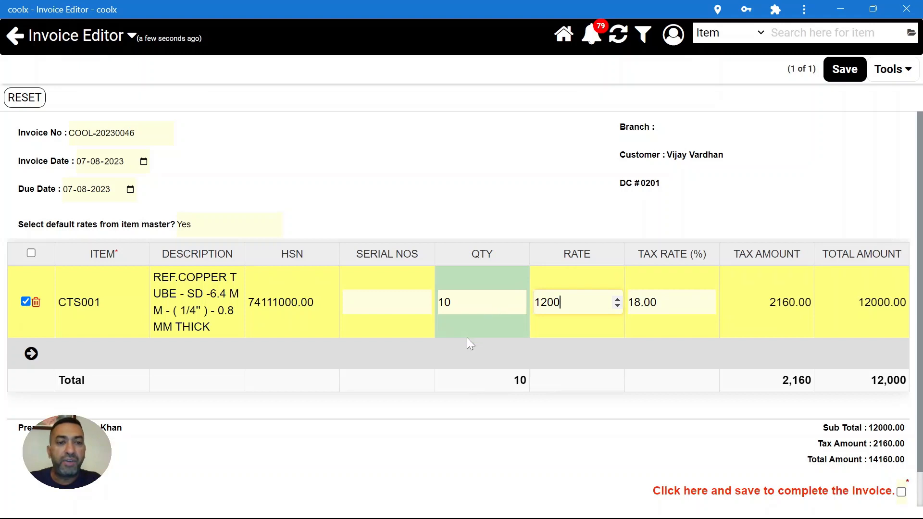
- Add a LABOR CHARGE line (item 0121) at quantity 1 and rate 2500
{"action": "left_click", "coordinate": [103, 355]}
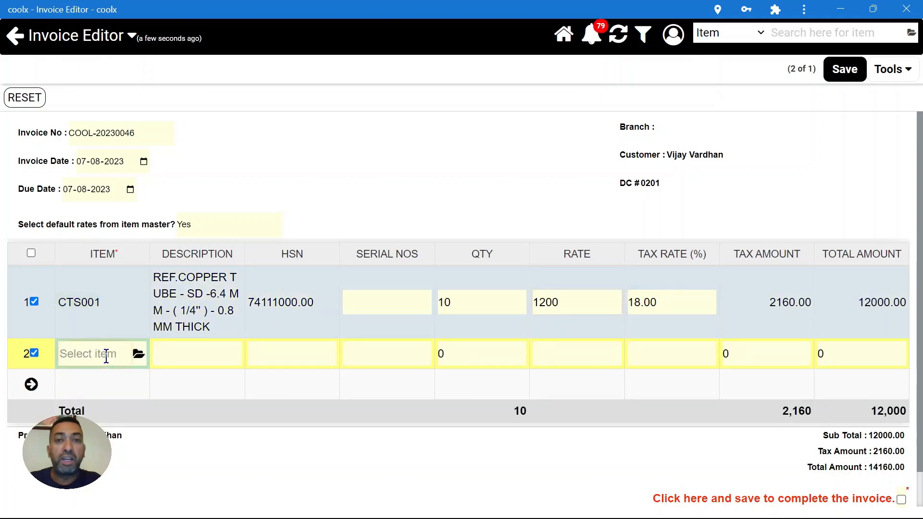
{"action": "type", "text": "labo"}
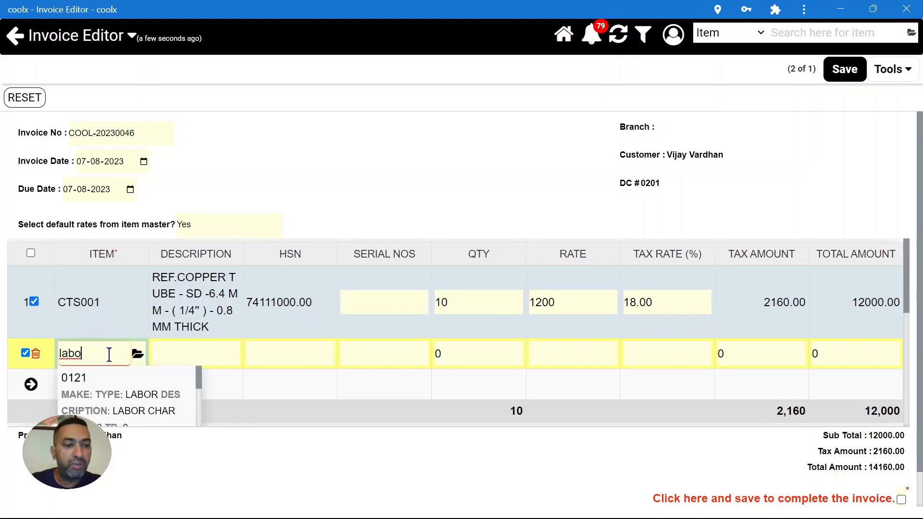
{"action": "left_click", "coordinate": [131, 402]}
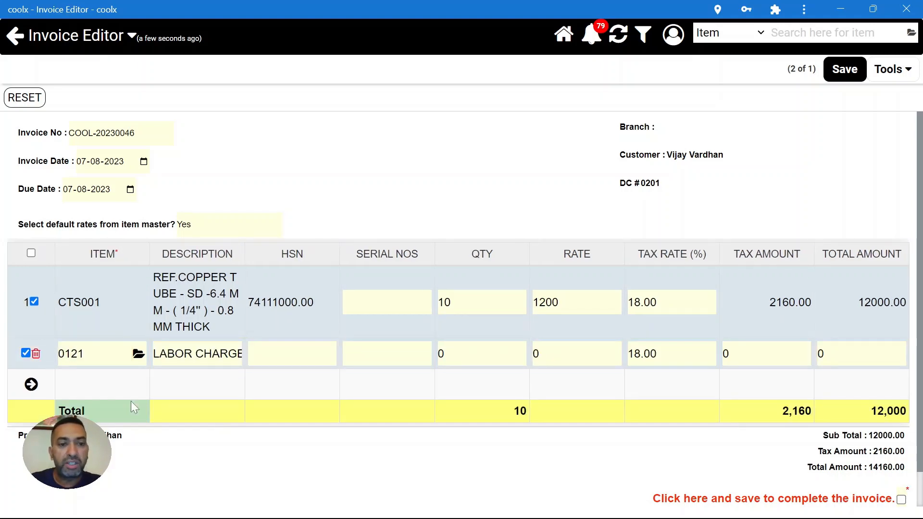
{"action": "left_click", "coordinate": [441, 357]}
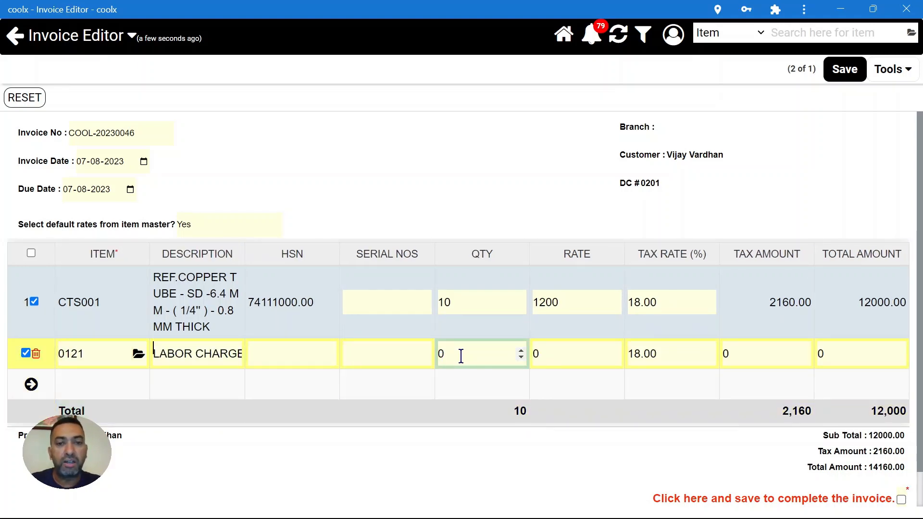
{"action": "key", "text": "BackSpace"}
{"action": "type", "text": "1"}
{"action": "left_click", "coordinate": [567, 353]}
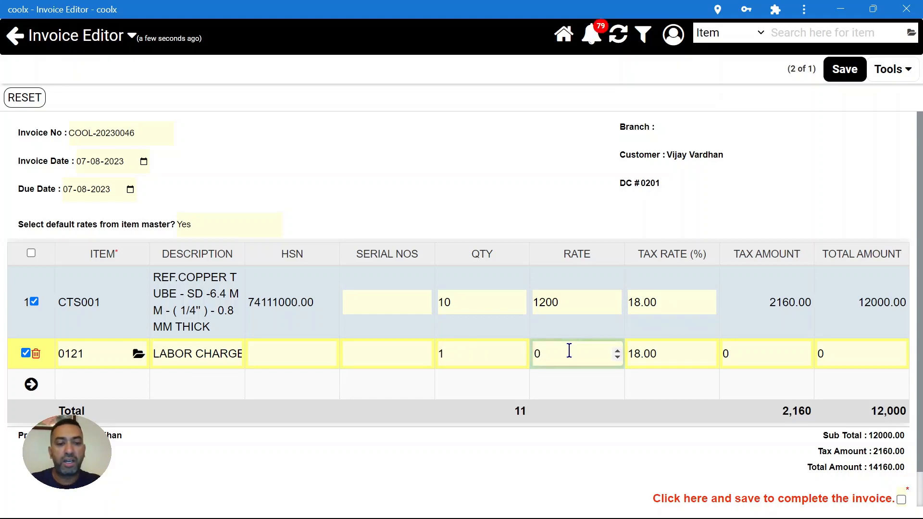
{"action": "key", "text": "BackSpace"}
{"action": "type", "text": "2"}
{"action": "key", "text": "BackSpace"}
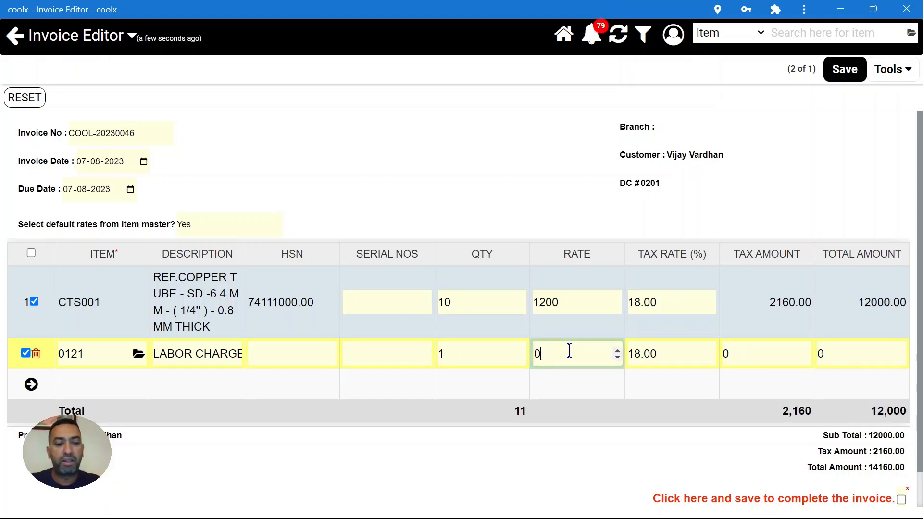
{"action": "type", "text": "25000"}
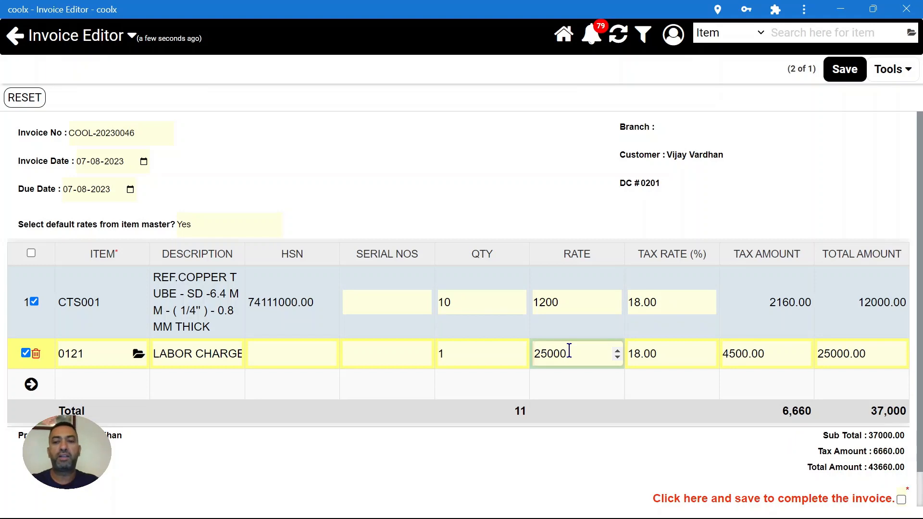
{"action": "key", "text": "BackSpace"}
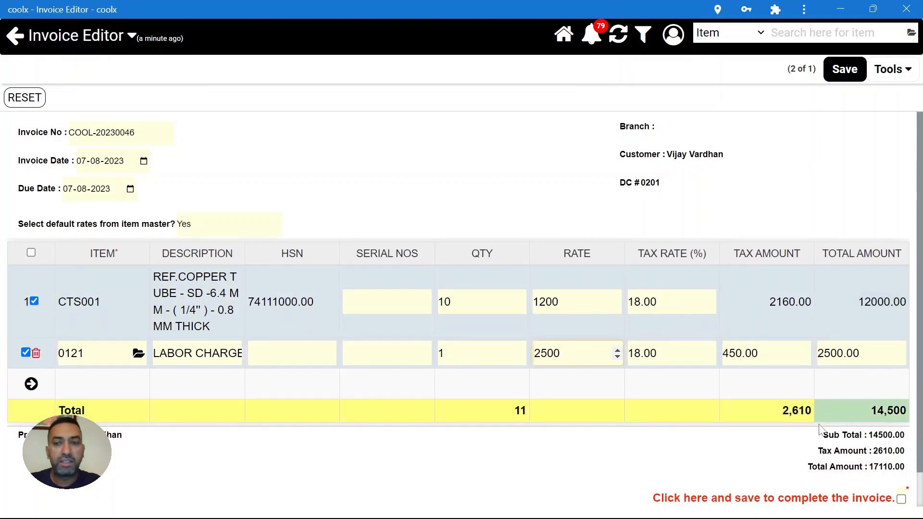
- Mark the invoice complete and save it, totalling 17110.00
{"action": "scroll", "coordinate": [899, 447], "scroll_direction": "down", "scroll_amount": 1}
{"action": "left_click", "coordinate": [901, 462]}
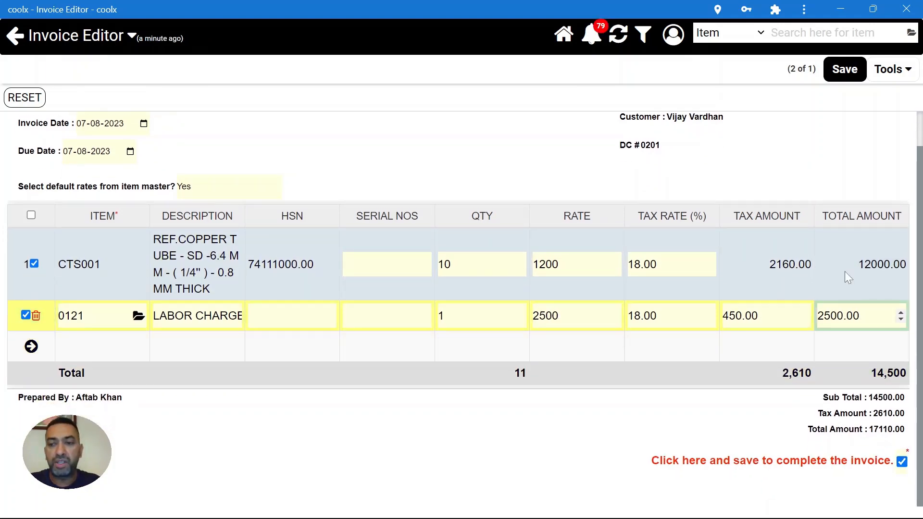
{"action": "left_click", "coordinate": [844, 71]}
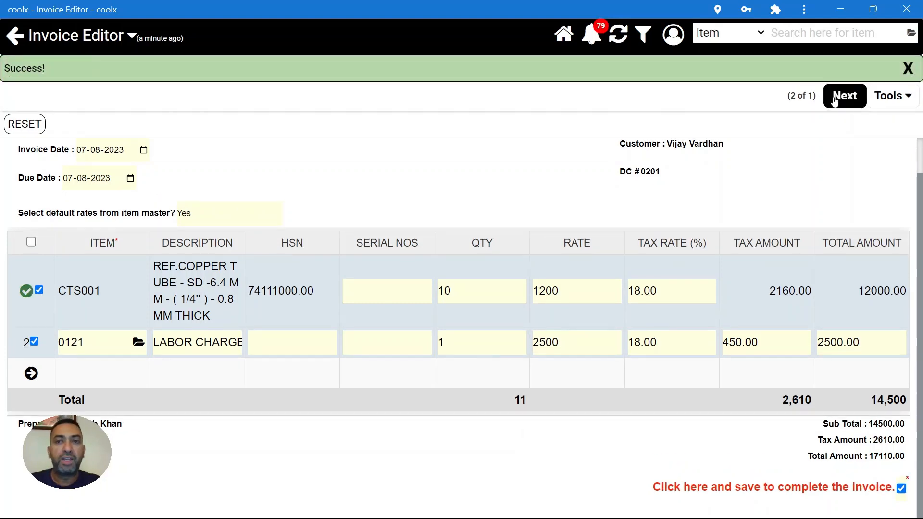
- From the Service dashboard's Pending Complaints, open Return Spares for the installation complaint
{"action": "left_click", "coordinate": [836, 96]}
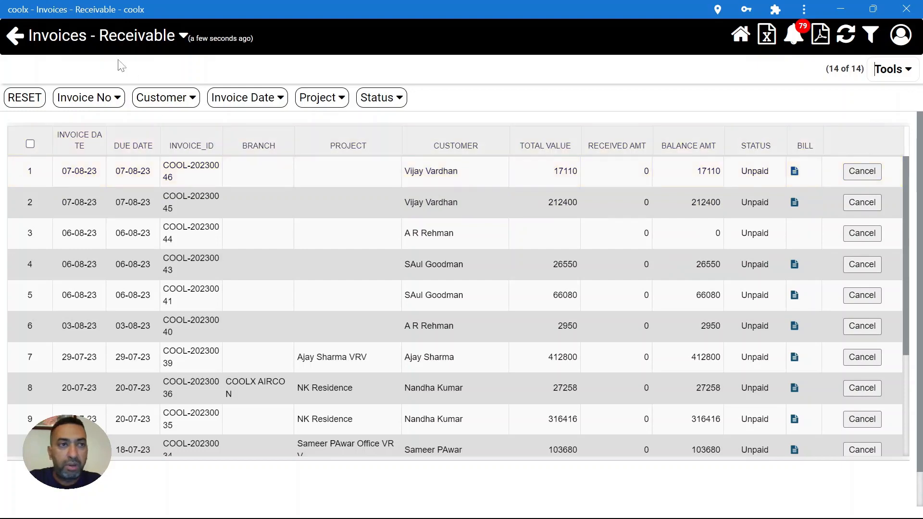
{"action": "left_click", "coordinate": [19, 41]}
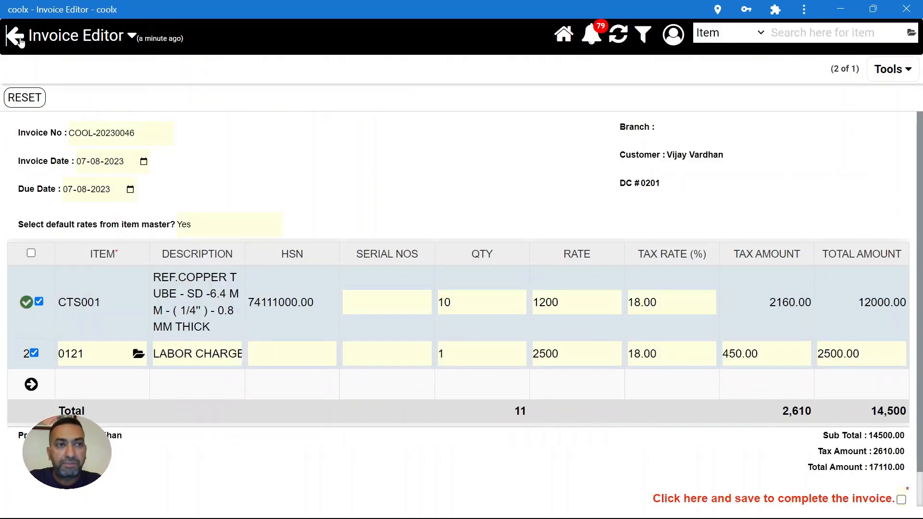
{"action": "left_click", "coordinate": [18, 42]}
{"action": "left_click", "coordinate": [18, 42]}
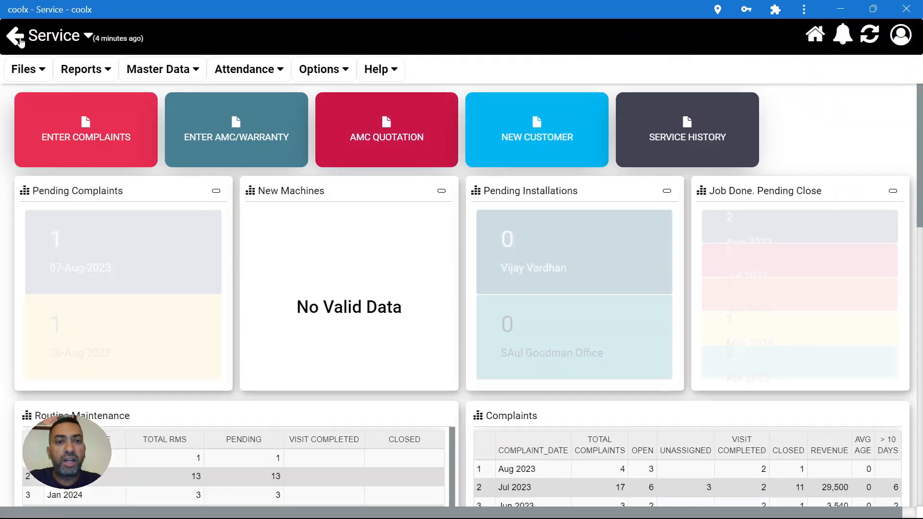
{"action": "left_click", "coordinate": [773, 220]}
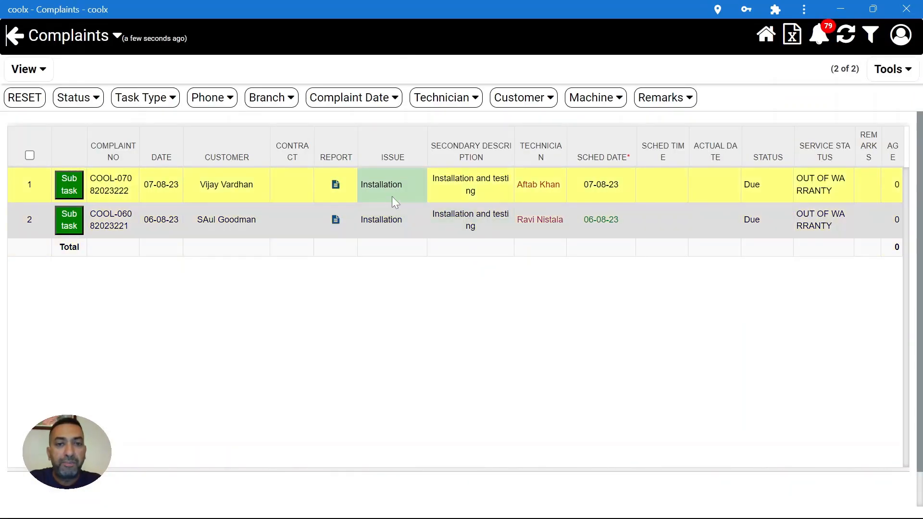
{"action": "left_click", "coordinate": [452, 182]}
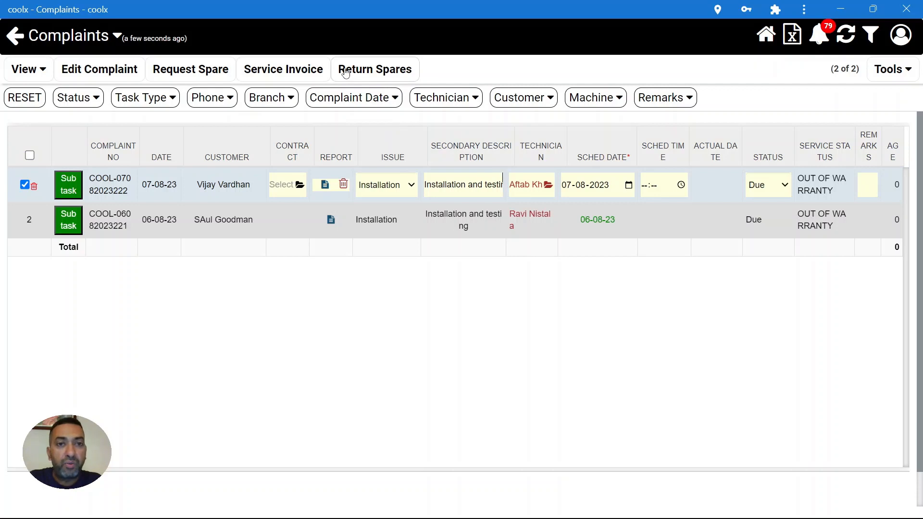
{"action": "left_click_drag", "start_coordinate": [340, 71], "coordinate": [402, 77]}
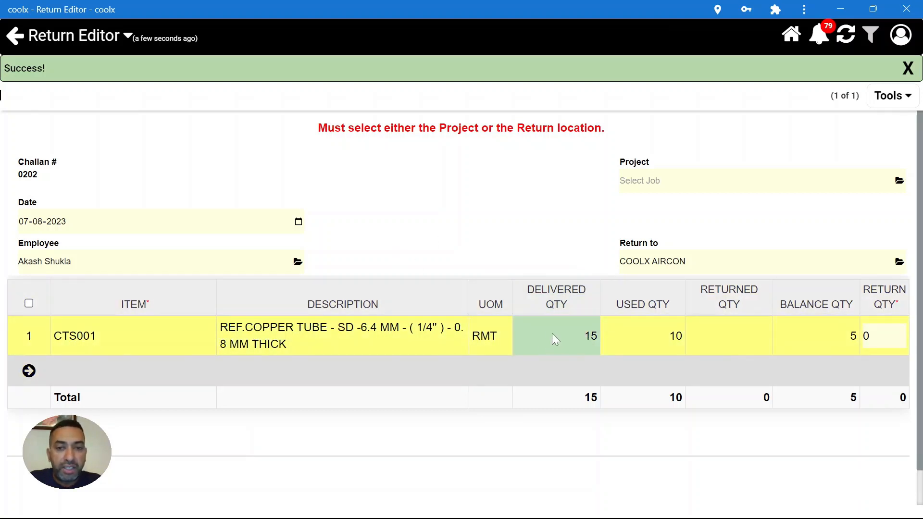
- Tick copper tube CTS001, enter Return Qty 5, and save challan 0202
{"action": "mouse_move", "coordinate": [578, 338]}
{"action": "left_mouse_down"}
{"action": "mouse_move", "coordinate": [591, 336]}
{"action": "mouse_move", "coordinate": [564, 351]}
{"action": "left_mouse_up"}
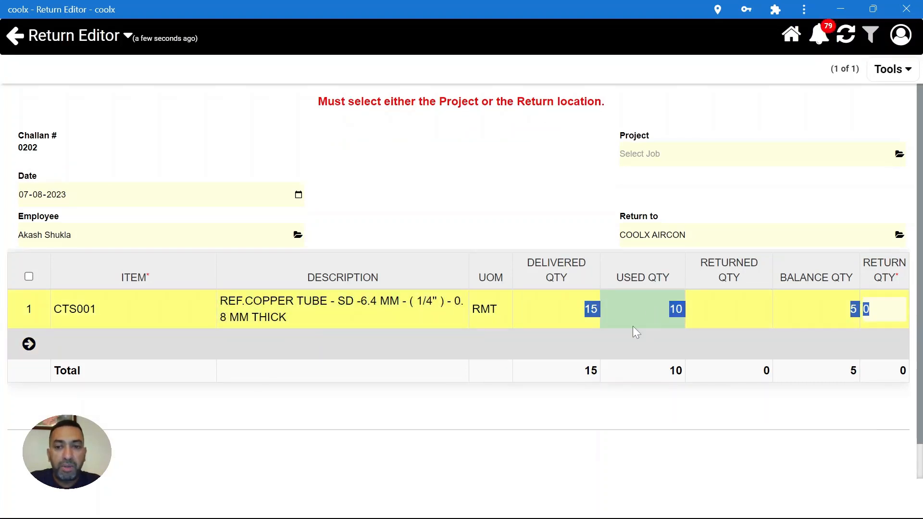
{"action": "left_click", "coordinate": [643, 314]}
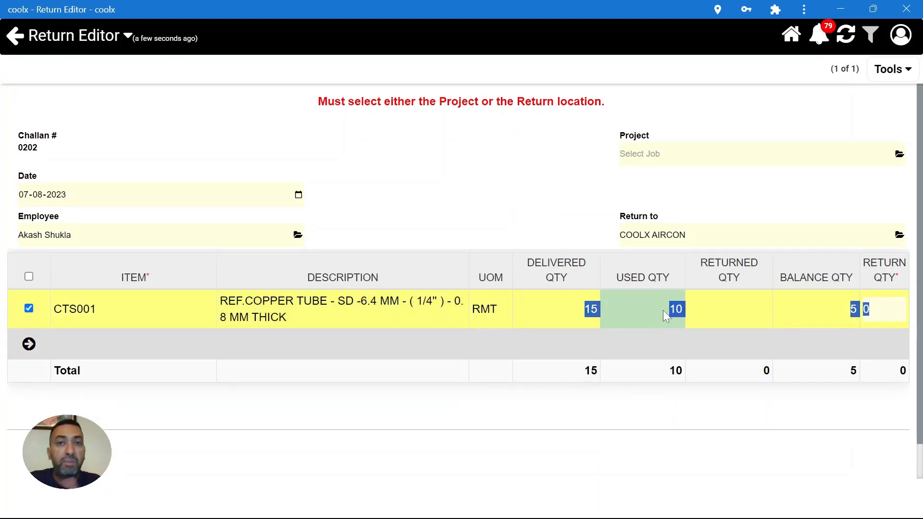
{"action": "left_click", "coordinate": [660, 307]}
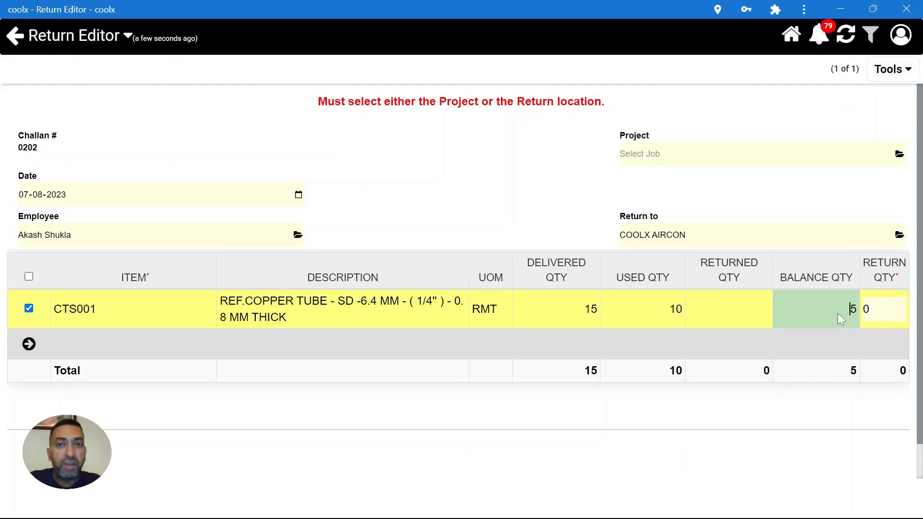
{"action": "left_click", "coordinate": [884, 306]}
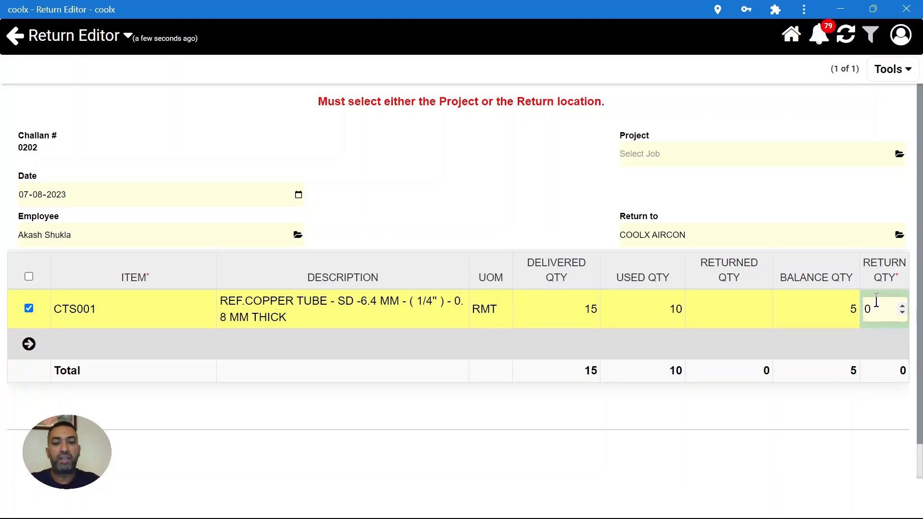
{"action": "key", "text": "BackSpace"}
{"action": "type", "text": "5"}
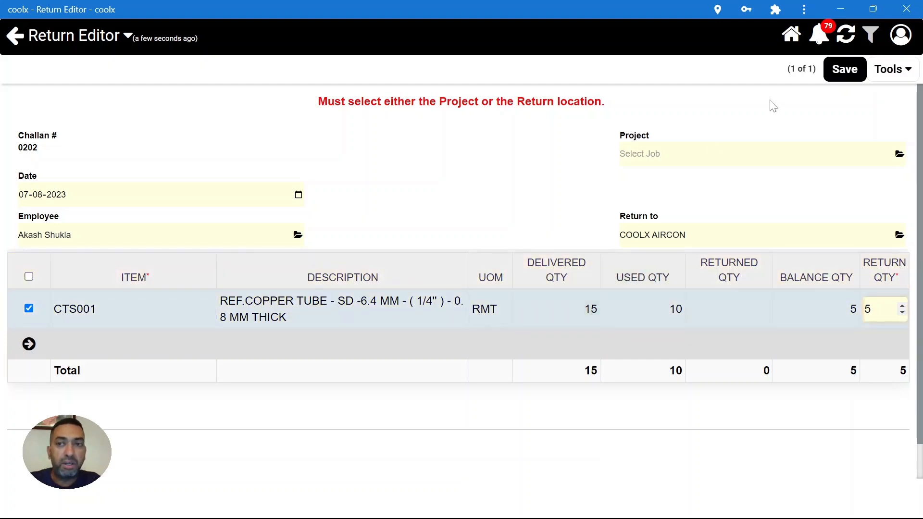
{"action": "left_click", "coordinate": [845, 70]}
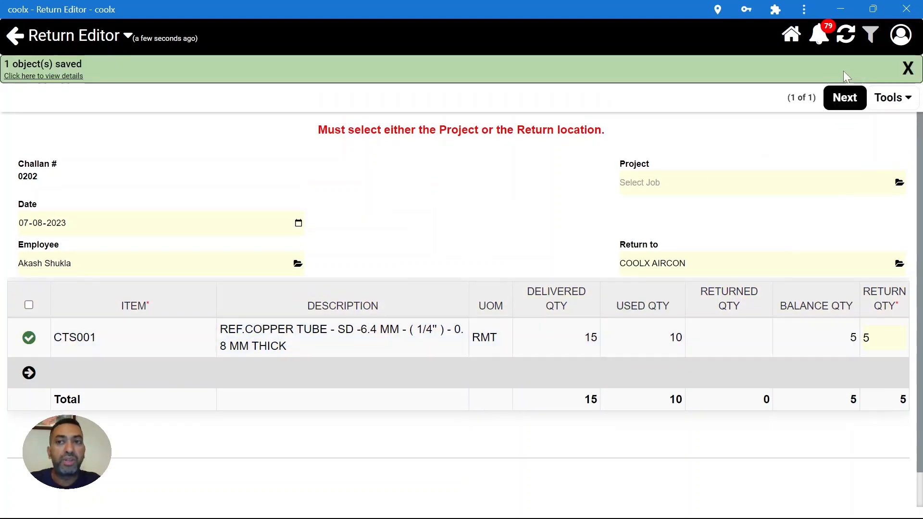
- Back in Complaints, set the installation complaint's Status to Completed and save it
{"action": "left_click", "coordinate": [847, 98]}
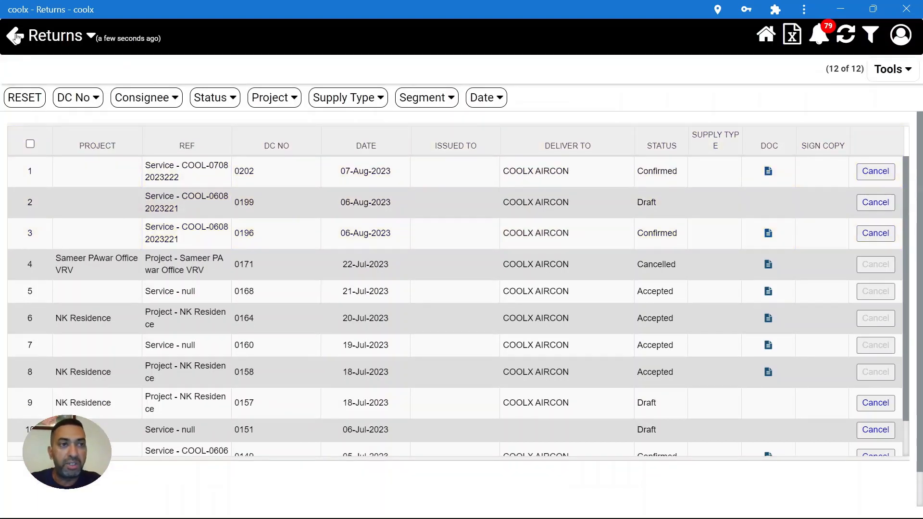
{"action": "left_click", "coordinate": [14, 36]}
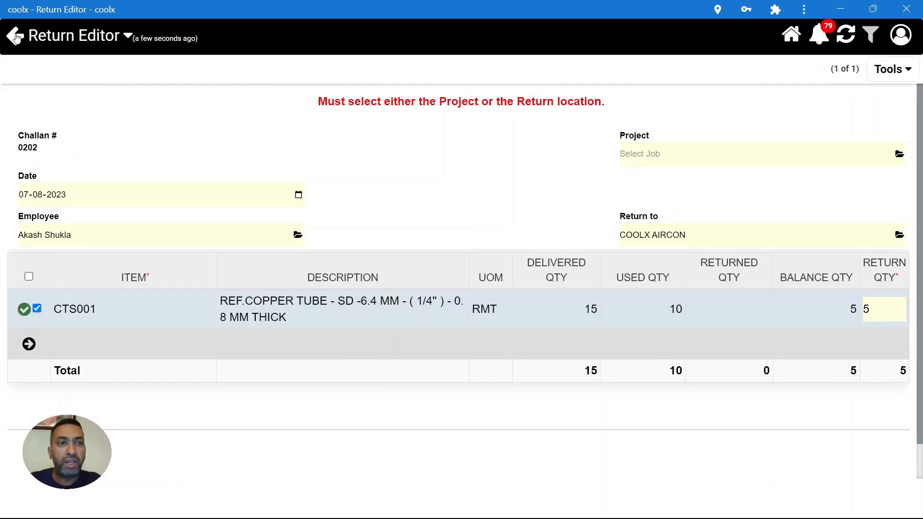
{"action": "left_click", "coordinate": [15, 35]}
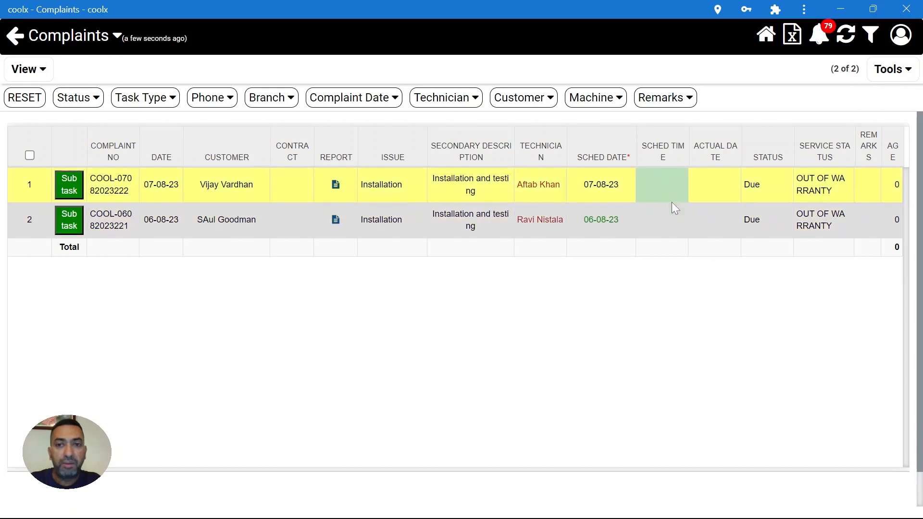
{"action": "left_click", "coordinate": [656, 180]}
{"action": "left_click", "coordinate": [766, 192]}
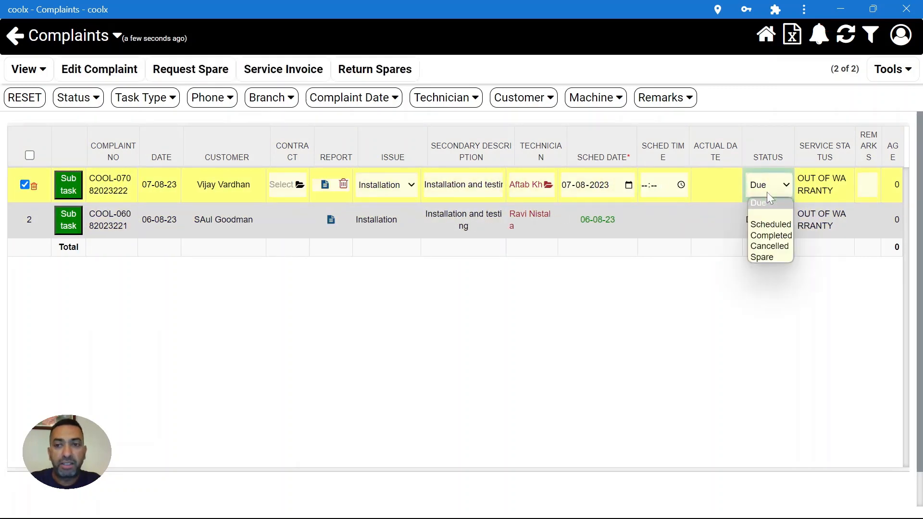
{"action": "left_click", "coordinate": [769, 237]}
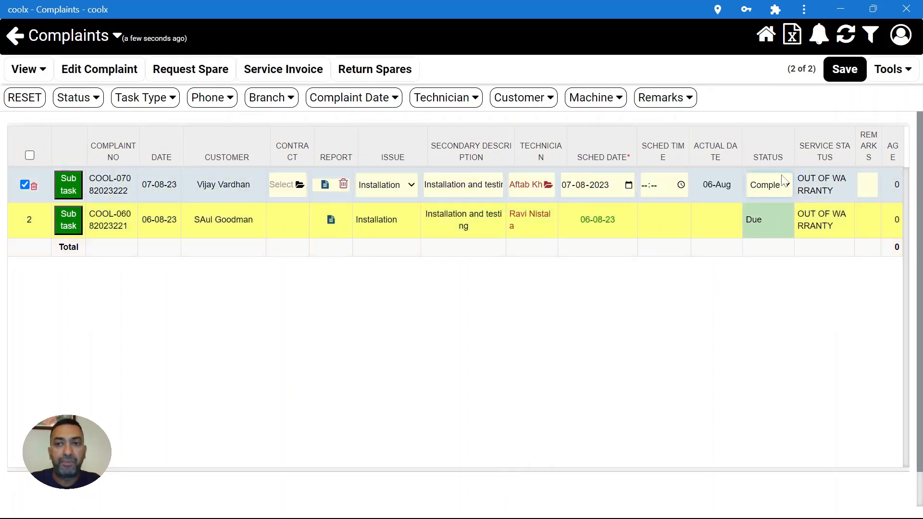
{"action": "left_click", "coordinate": [836, 69]}
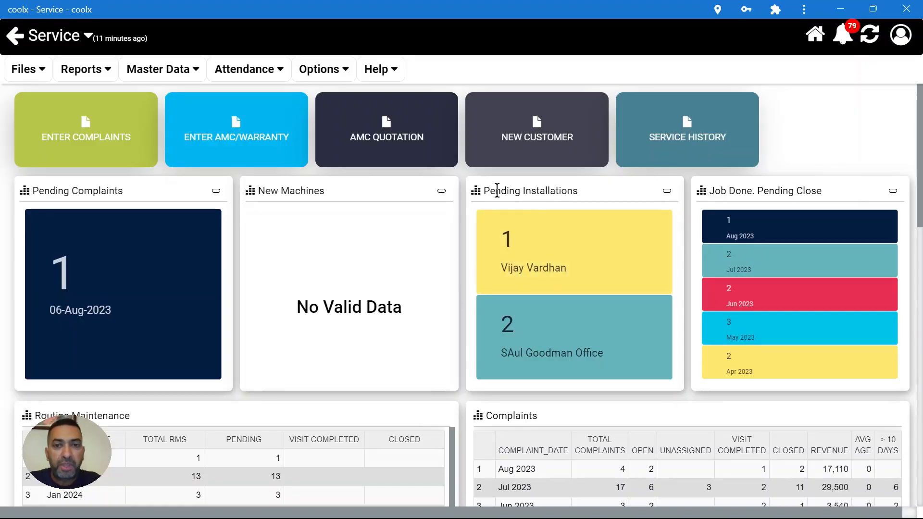
- Start Warranty on the completed installation from the Pending Installations list
{"action": "left_click", "coordinate": [527, 242]}
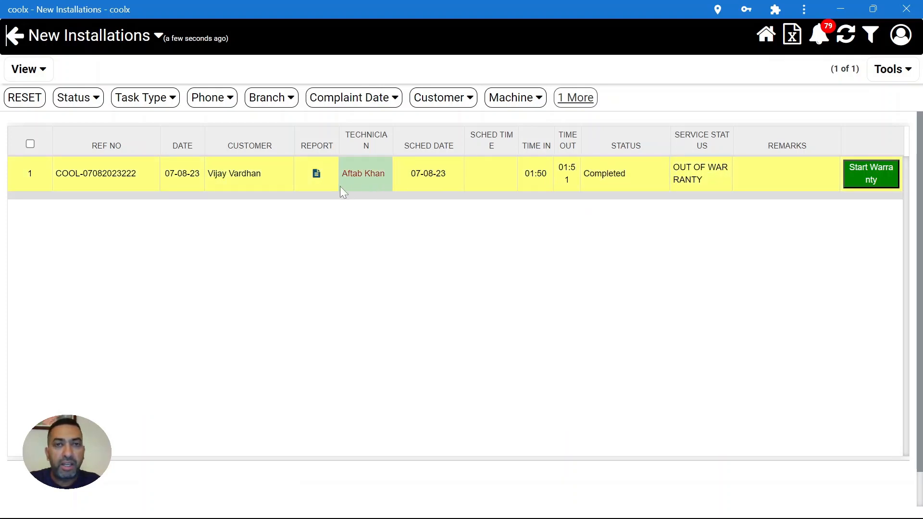
{"action": "left_click", "coordinate": [871, 172]}
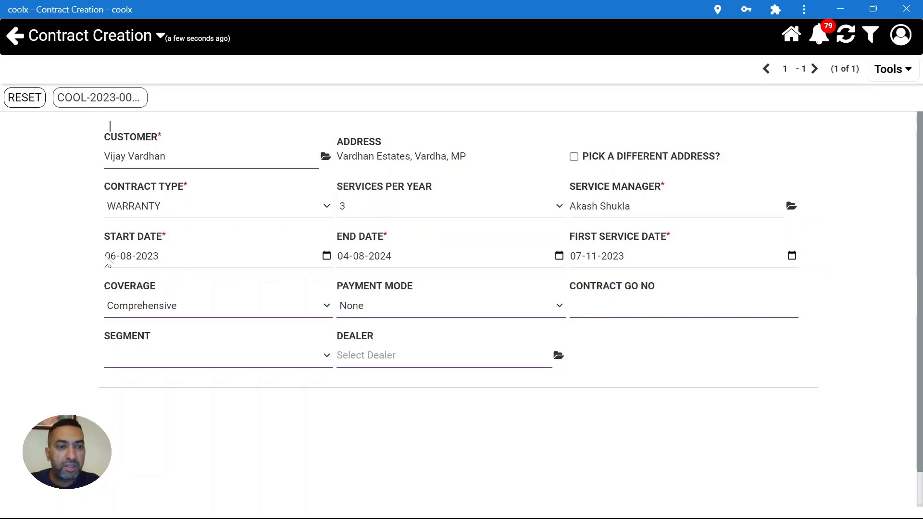
- Review the contract dates and replace the Service Manager with the suggested staff member
{"action": "left_click", "coordinate": [108, 260]}
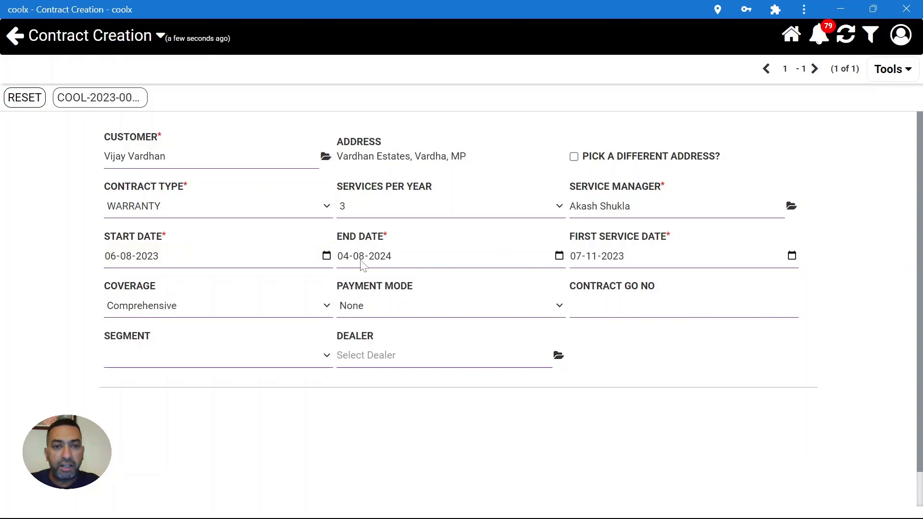
{"action": "left_click", "coordinate": [363, 262]}
{"action": "left_click", "coordinate": [581, 260]}
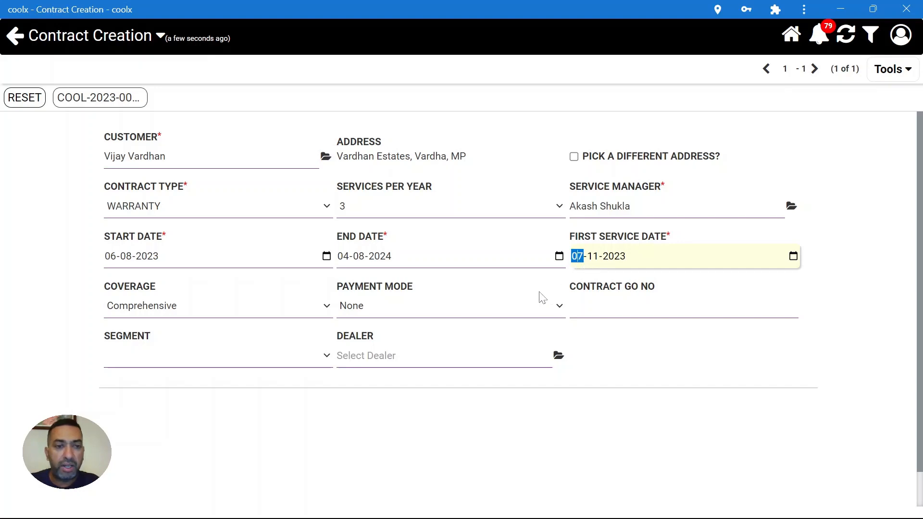
{"action": "left_click", "coordinate": [692, 205]}
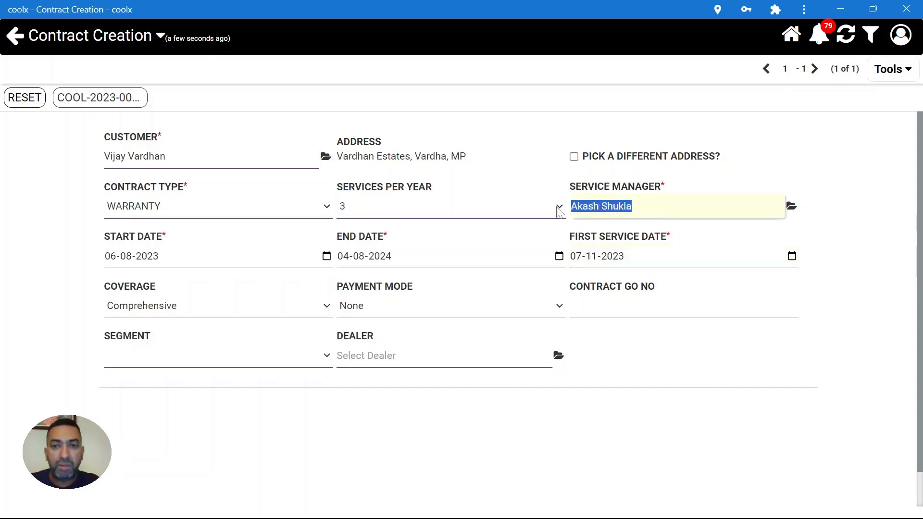
{"action": "key", "text": "BackSpace"}
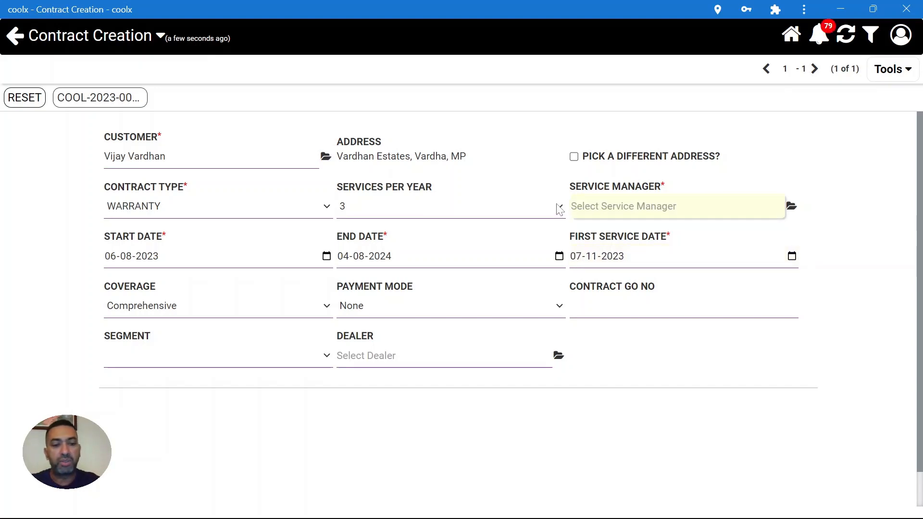
{"action": "type", "text": "ravi"}
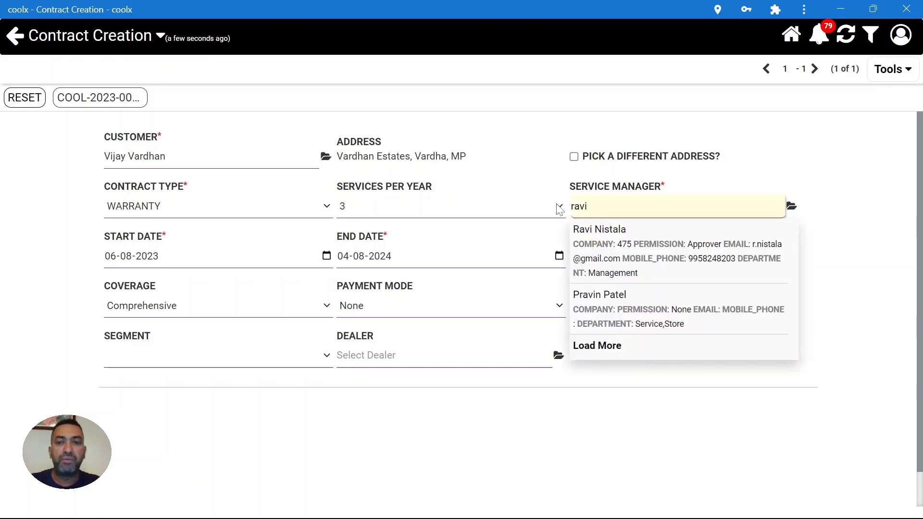
{"action": "left_click", "coordinate": [606, 248]}
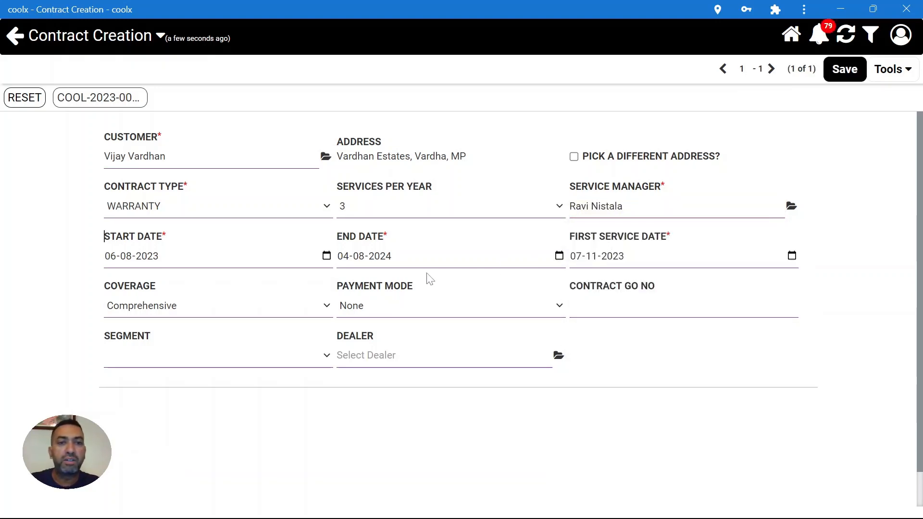
- Save the warranty contract and view its AMC/Warranty Summary RMS schedule
{"action": "left_click", "coordinate": [849, 70]}
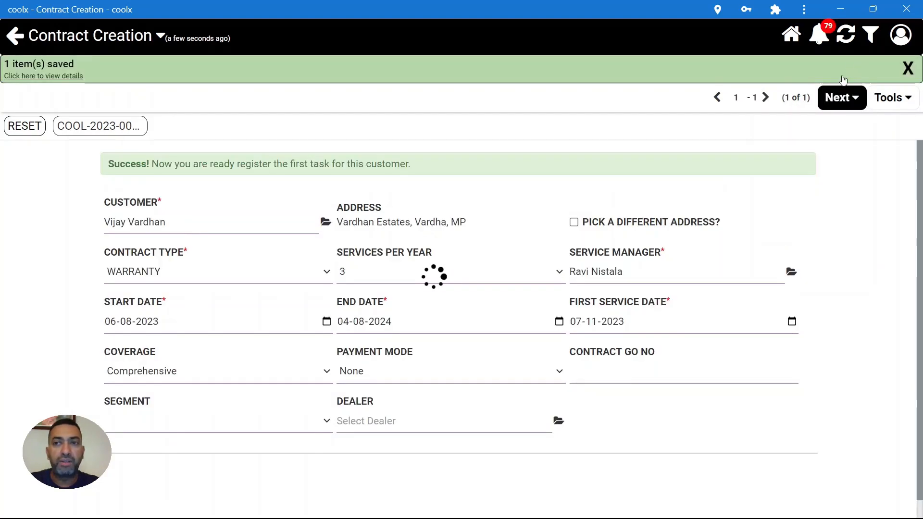
{"action": "left_click", "coordinate": [831, 98]}
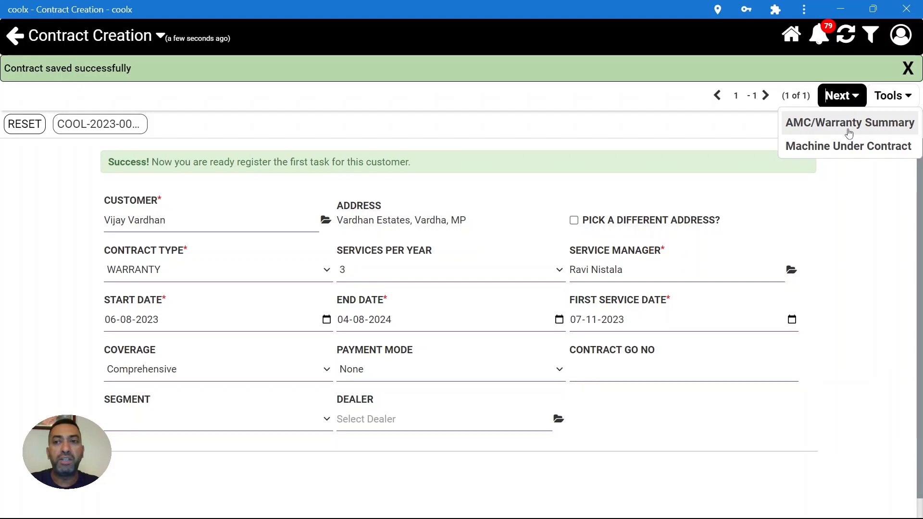
{"action": "left_click", "coordinate": [849, 131]}
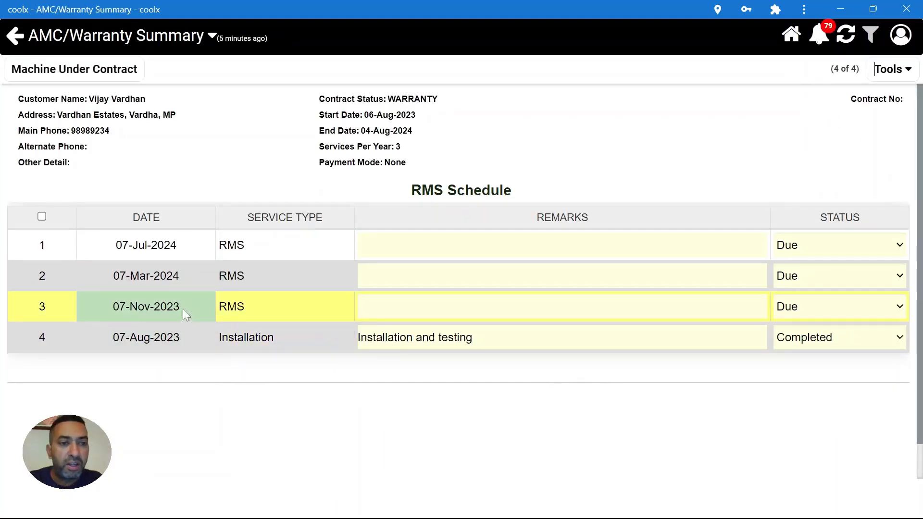